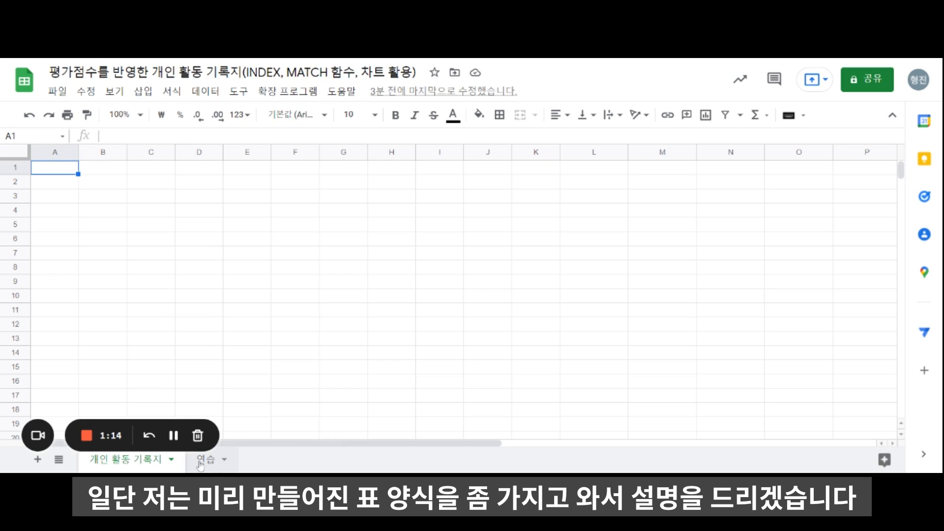
Copy the 차시 record table B3:L5 from the 연습 sheet and paste it into 개인 활동 기록지 starting at A2
left_click(201, 462)
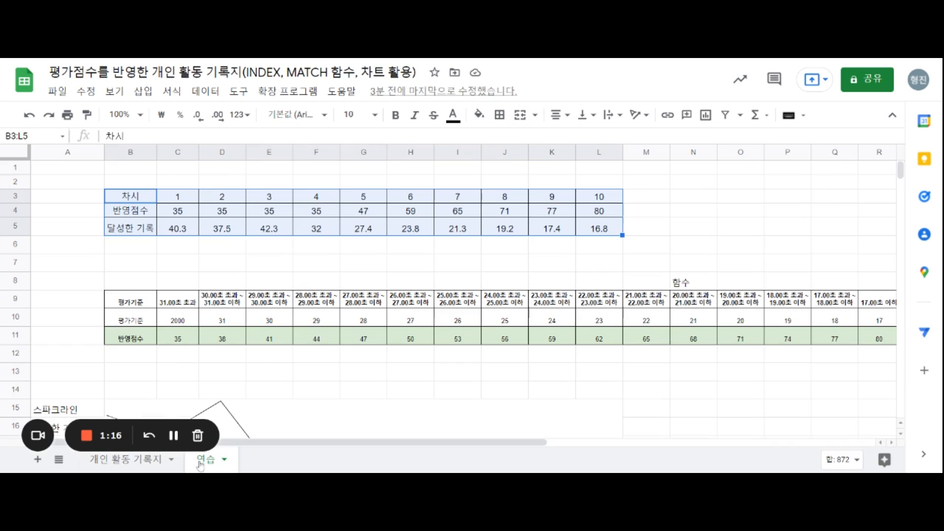
left_click(130, 198)
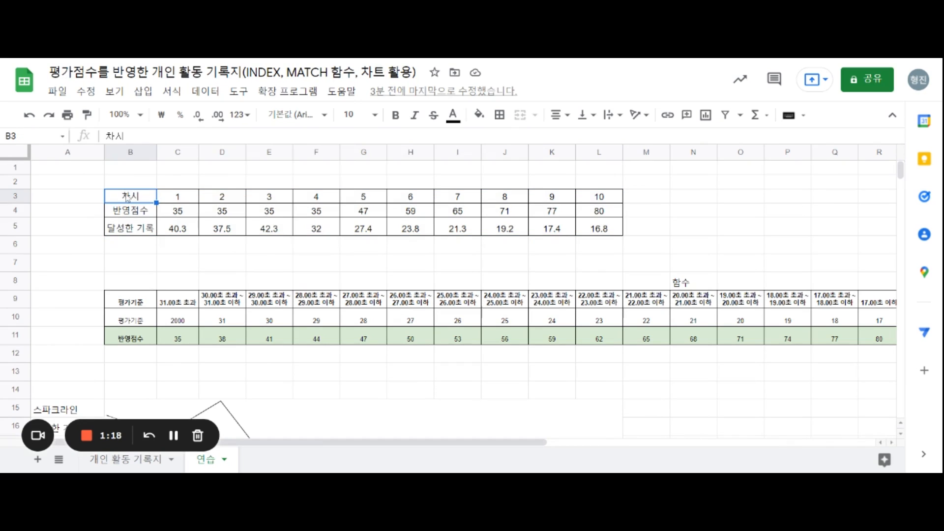
left_click_drag(130, 199, 579, 235)
key("ctrl+c")
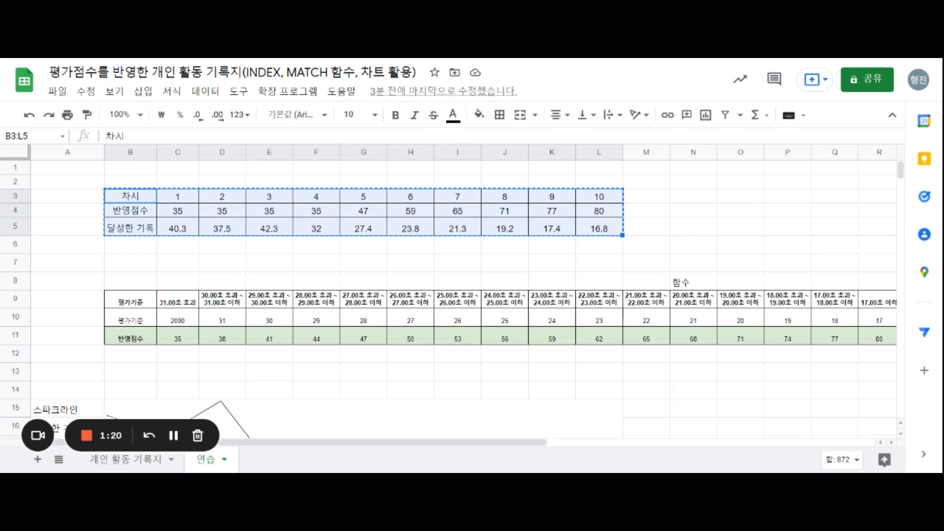
left_click(121, 460)
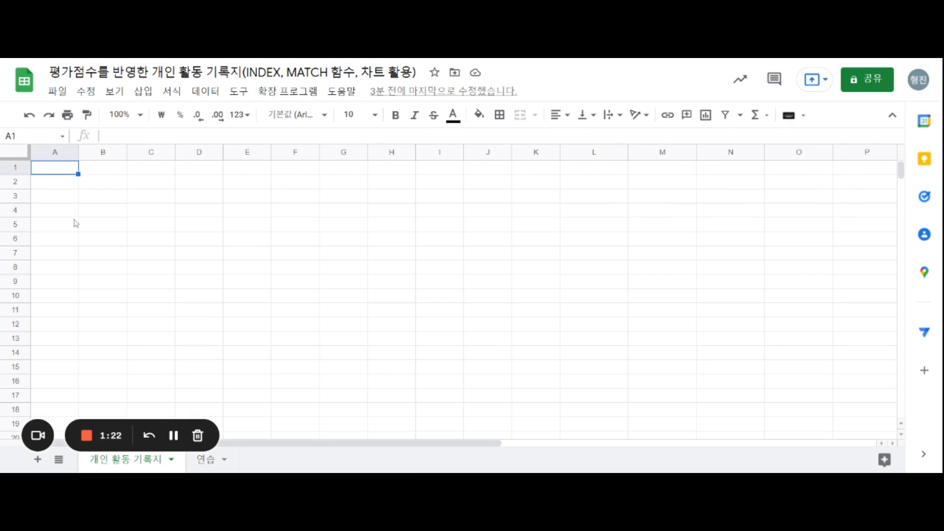
left_click(64, 186)
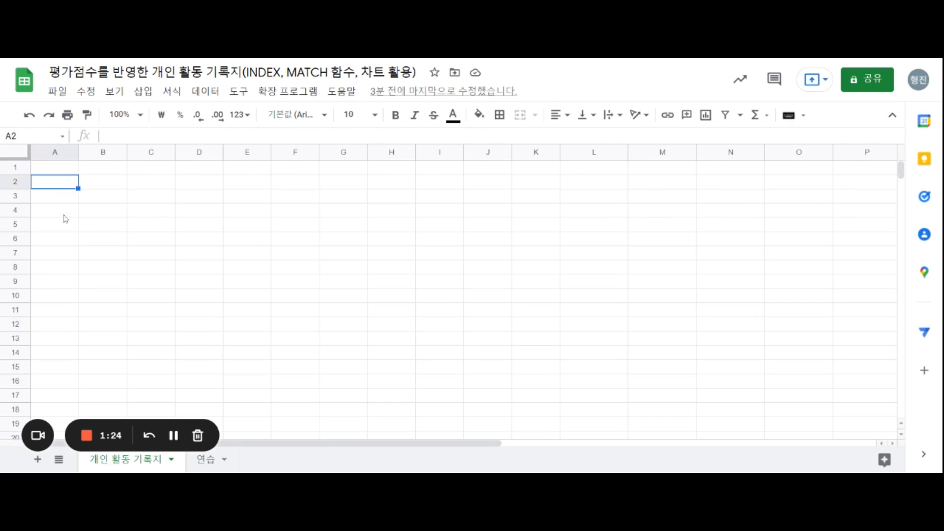
key("ctrl+v")
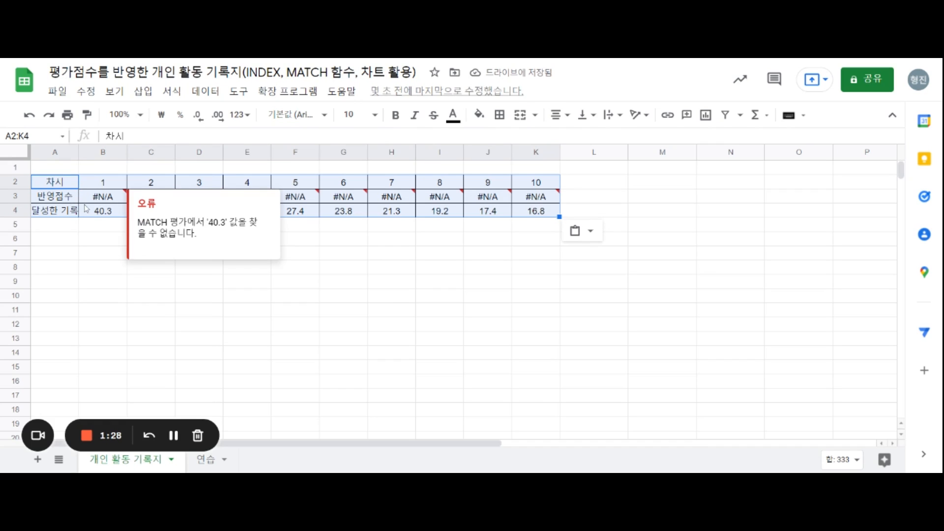
left_click(91, 266)
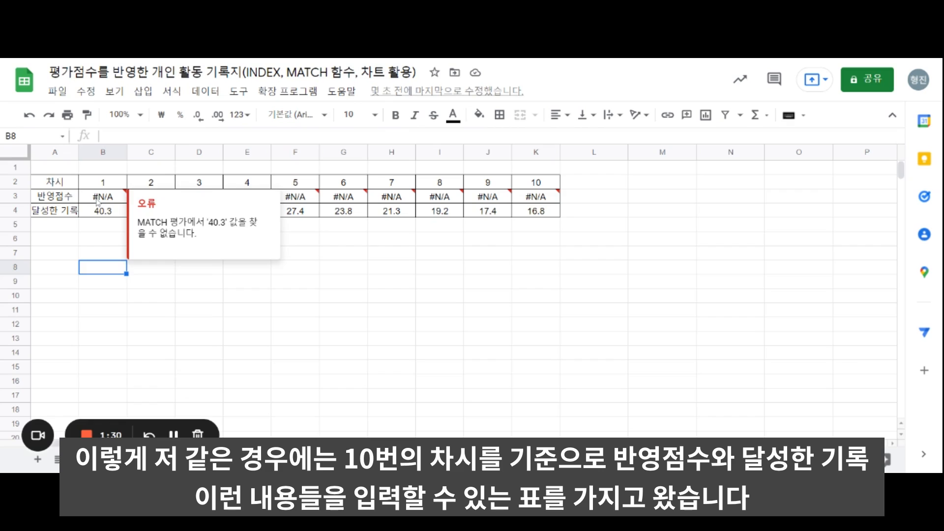
left_click(423, 299)
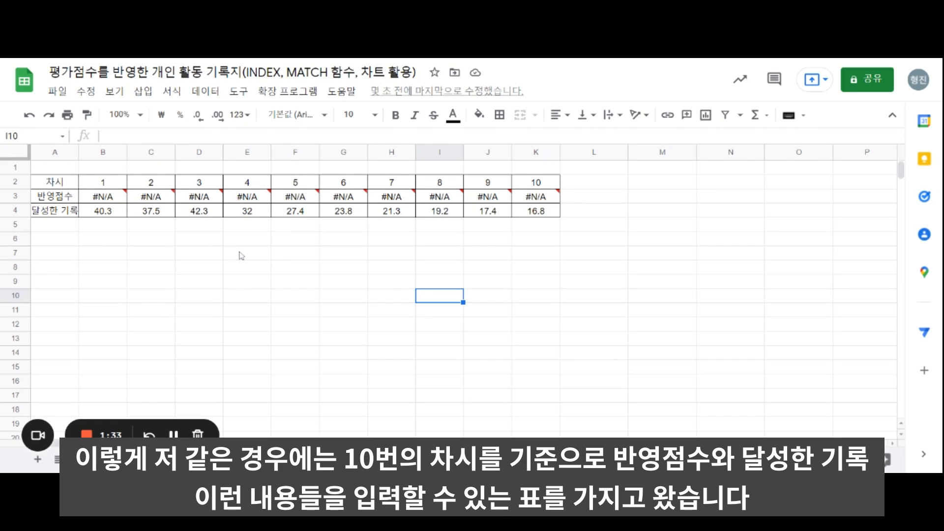
Clear the formulas from the 반영점수 row in B3:K3, keeping the 달성한 기록 values
left_click(58, 198)
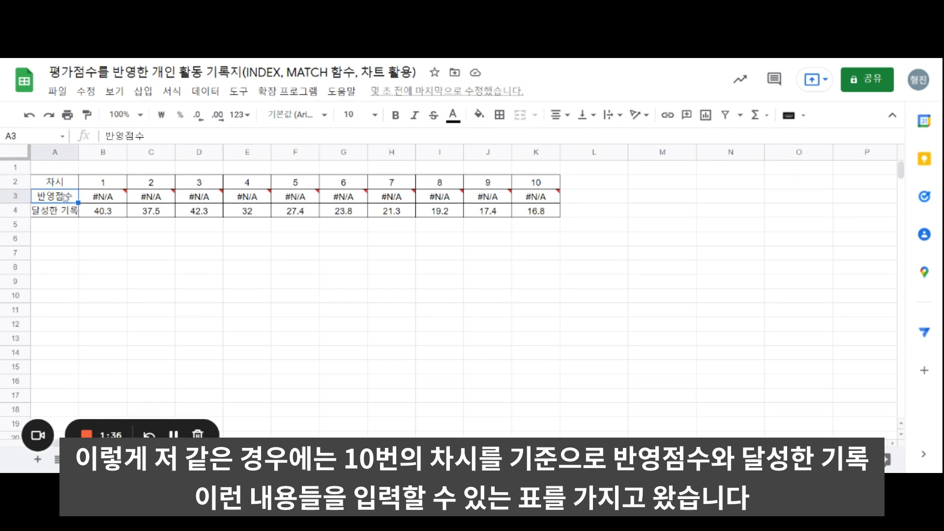
left_click(71, 211)
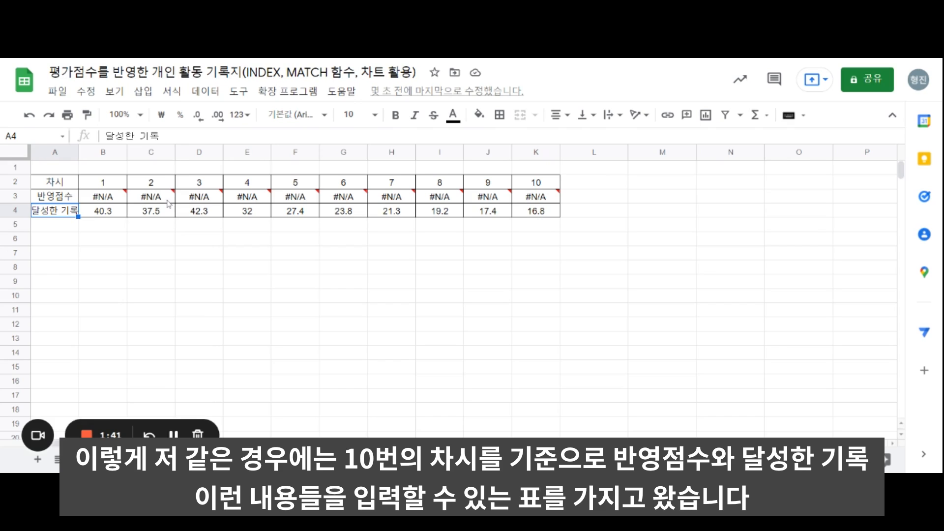
left_click_drag(101, 196, 521, 201)
mouse_move(521, 199)
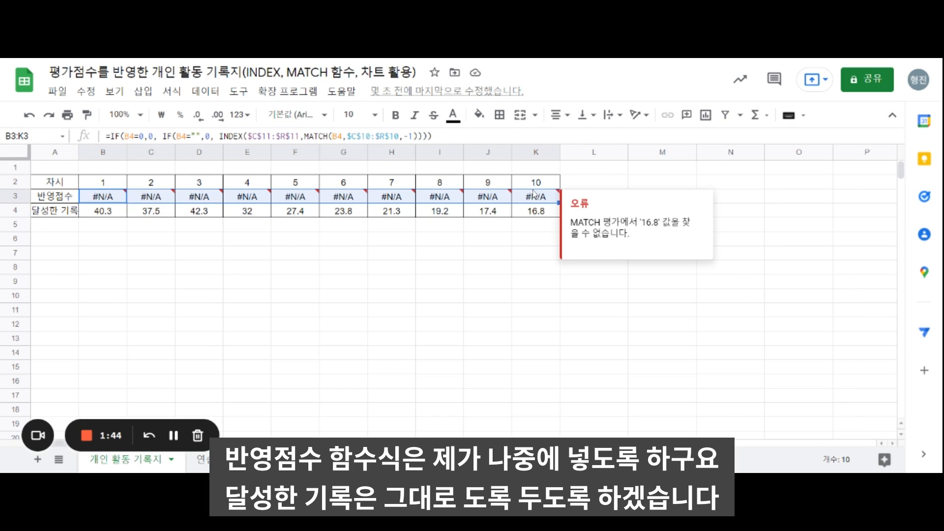
key("Delete")
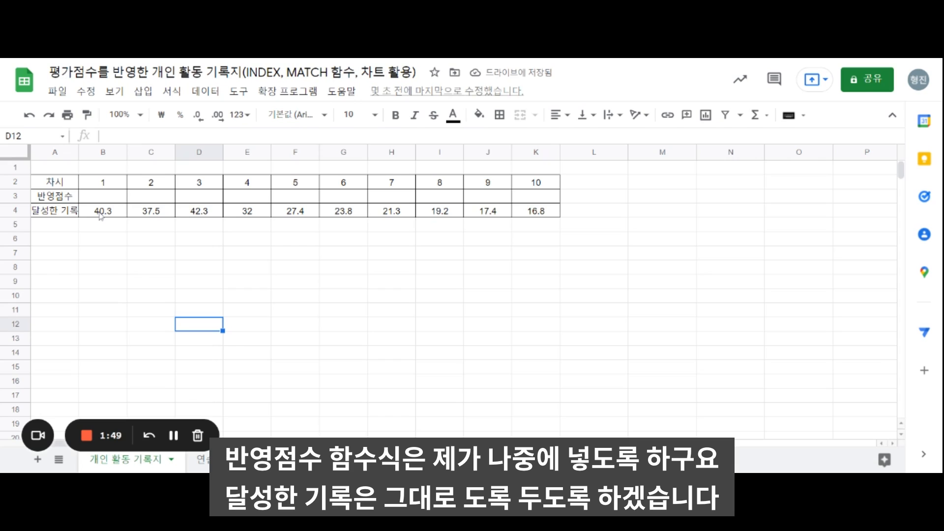
Merge A1:K1 above the table and enter the title 스포츠 스태킹 개인 활동 기록지
left_click_drag(57, 167, 535, 167)
left_click(520, 115)
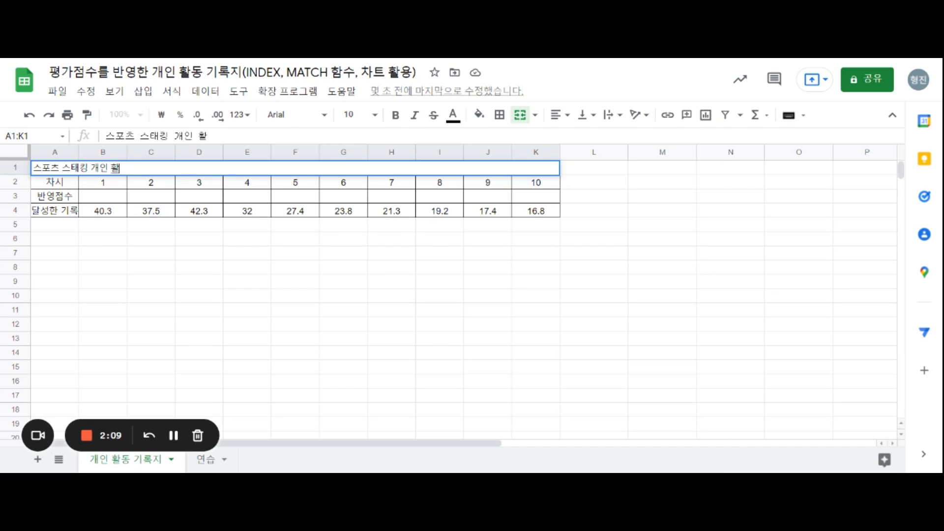
type("동 기록지")
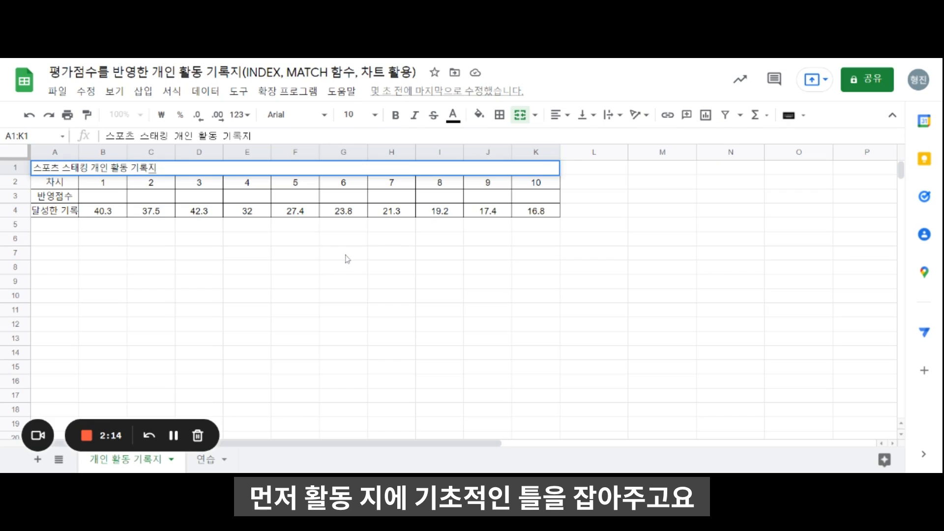
left_click(278, 301)
Center the sheet title horizontally in the merged cell A1:K1
left_click(256, 167)
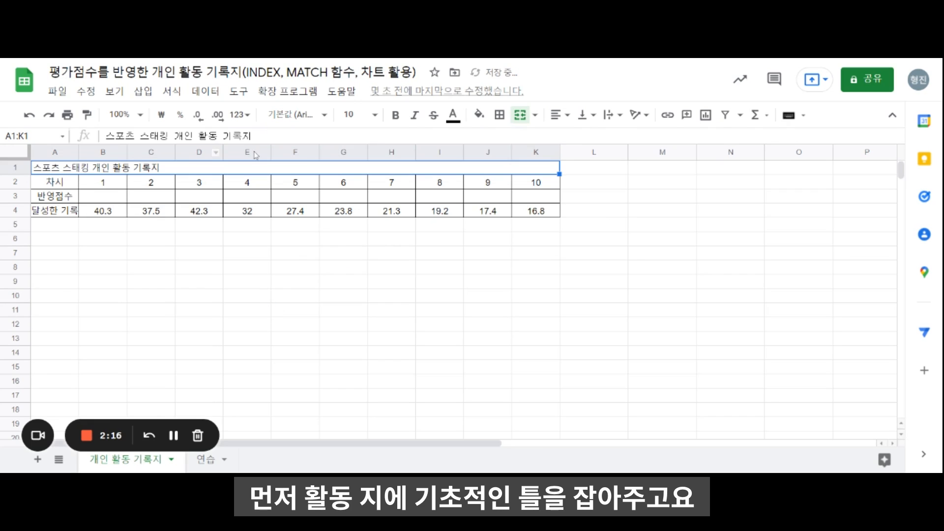
left_click(556, 115)
left_click(571, 135)
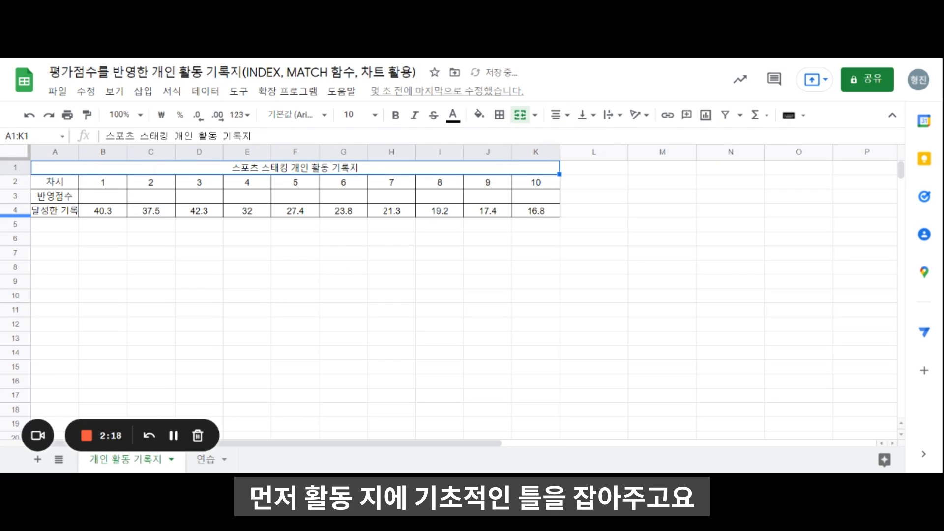
Insert one empty row above row 2, directly under the title
left_click(16, 182)
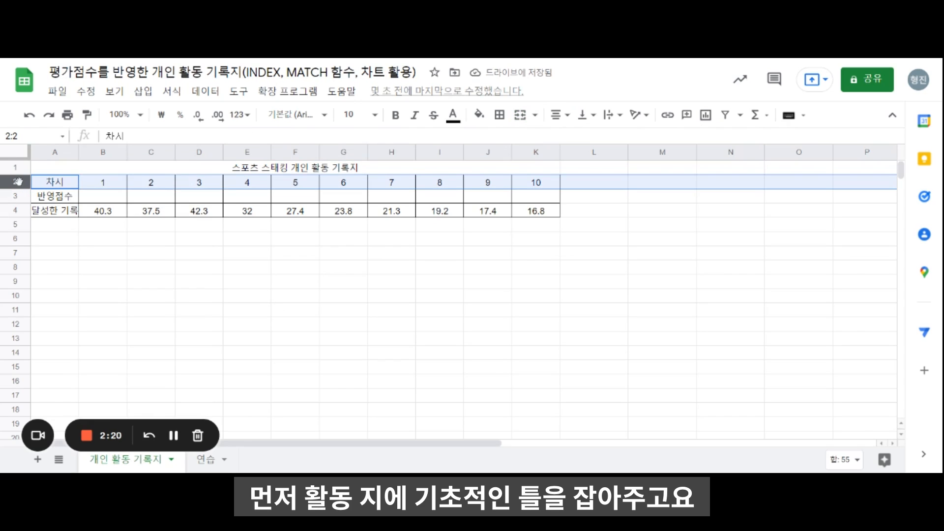
right_click(15, 181)
left_click(88, 261)
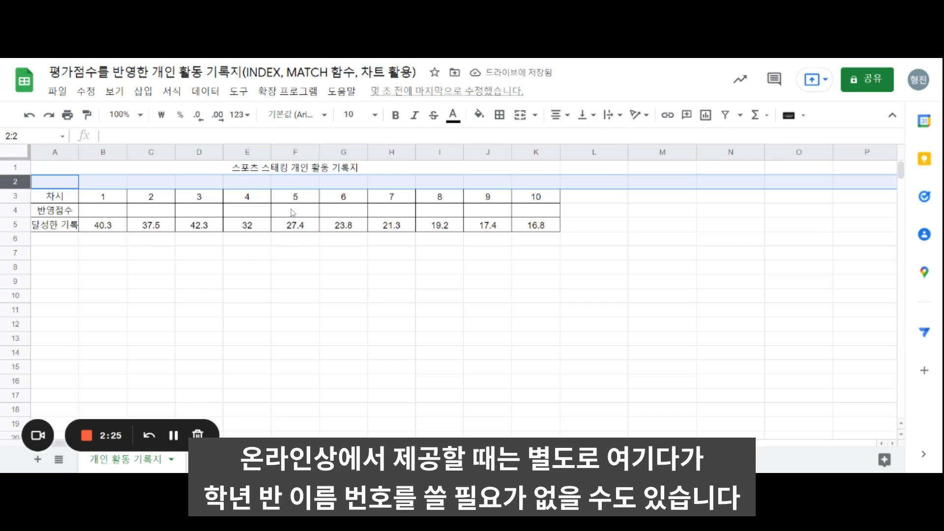
Enter the labels 학년, 반, 번호 and 이름 in D2, F2, H2 and J2, and apply all borders to D2:K2
left_click(301, 183)
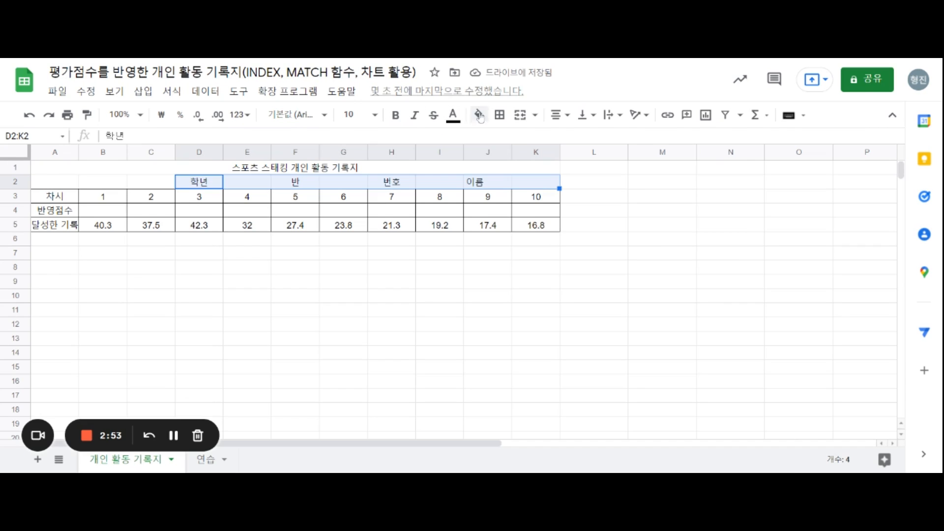
left_click(499, 115)
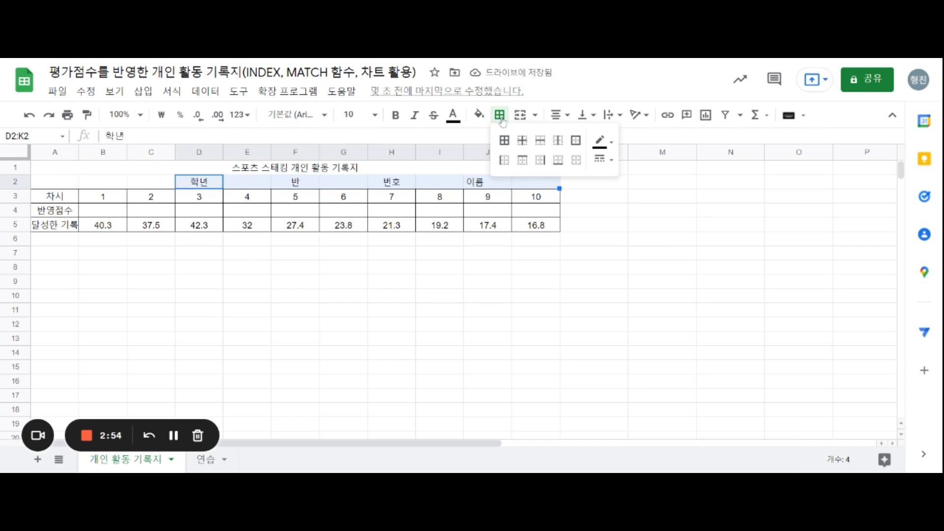
left_click(504, 140)
left_click(391, 295)
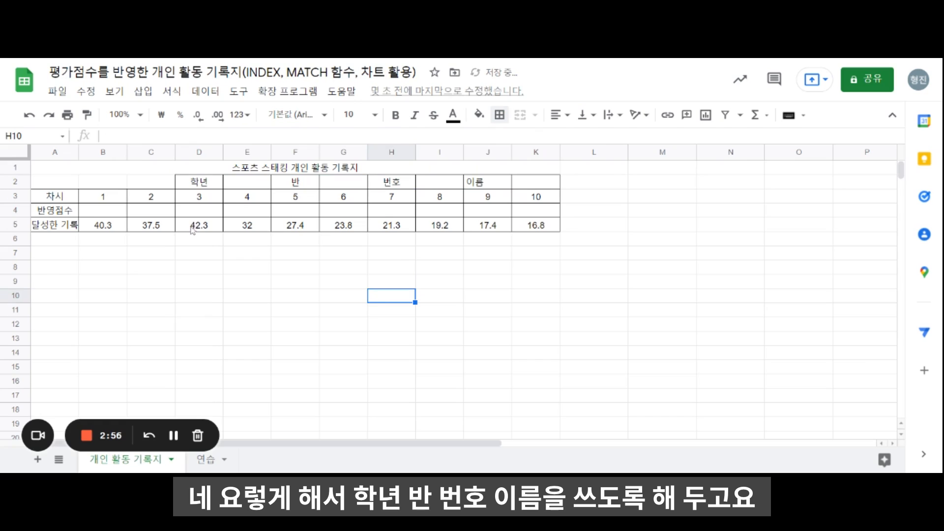
Fill in the sample student details: 1 for 학년, 반 and 번호, and the student's name next to 이름
left_click(244, 185)
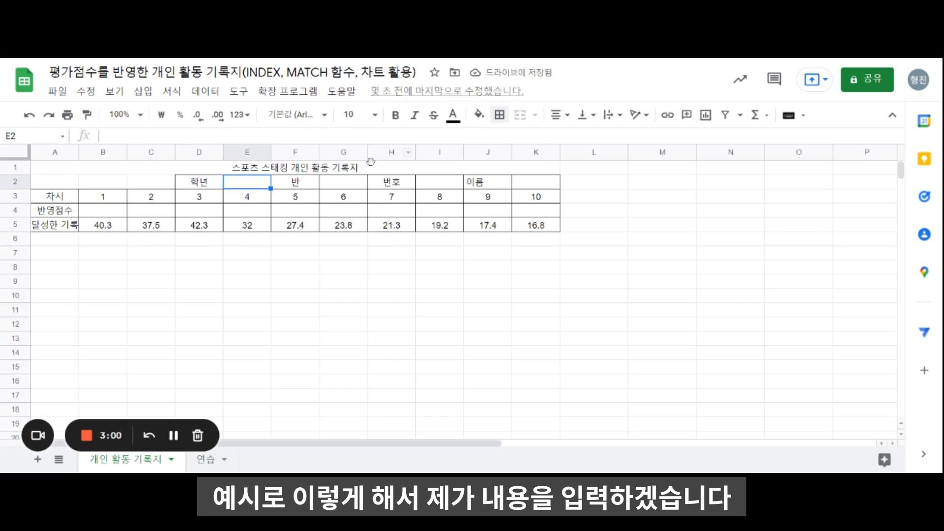
type("1")
left_click(346, 187)
type("1")
left_click(430, 187)
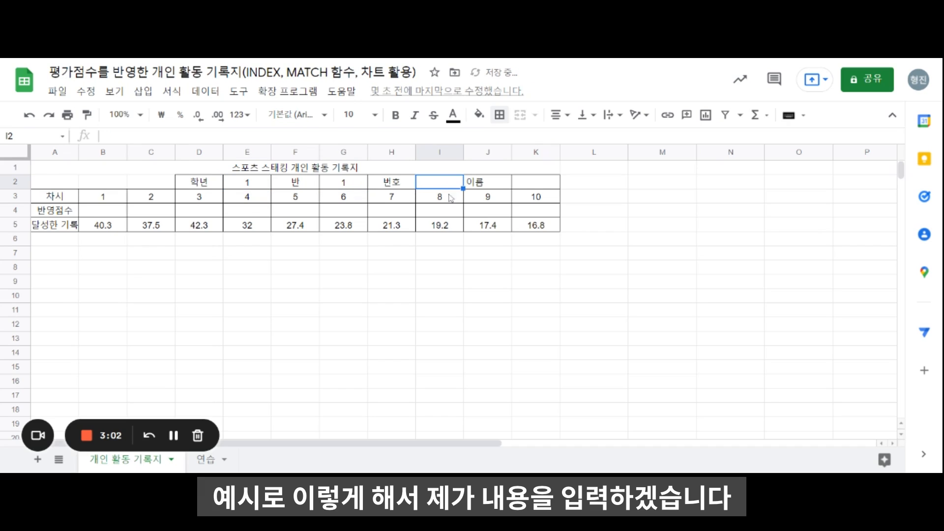
type("1")
left_click(517, 185)
type("홍길동")
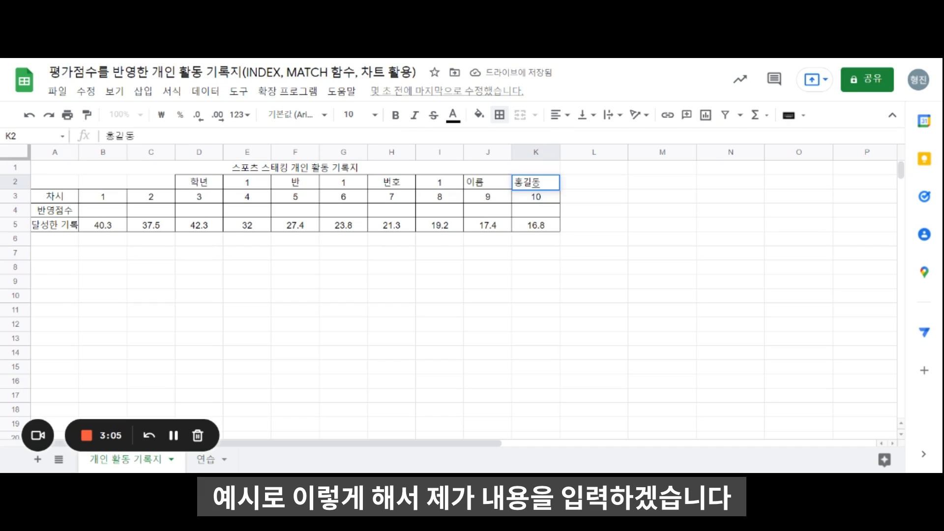
left_click(433, 282)
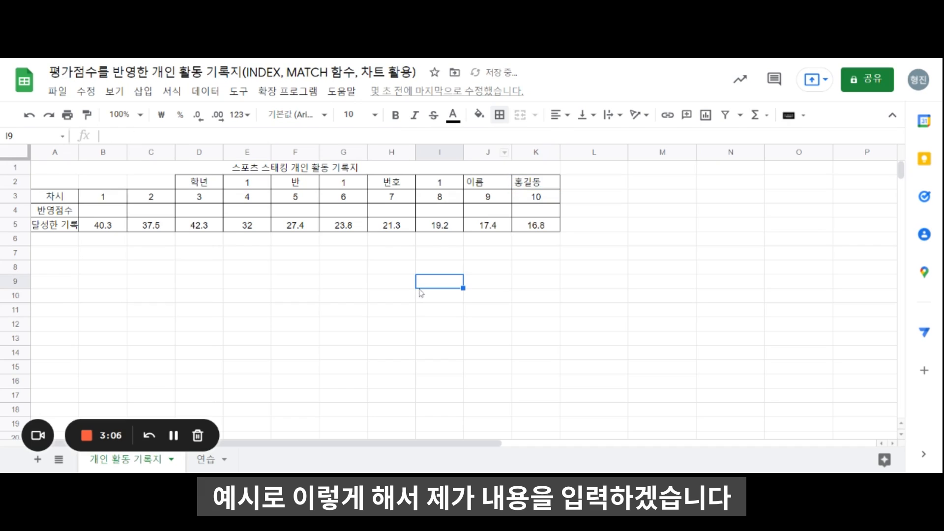
Center the student information cells D2:K2 horizontally
left_click_drag(535, 184, 199, 182)
left_click(565, 120)
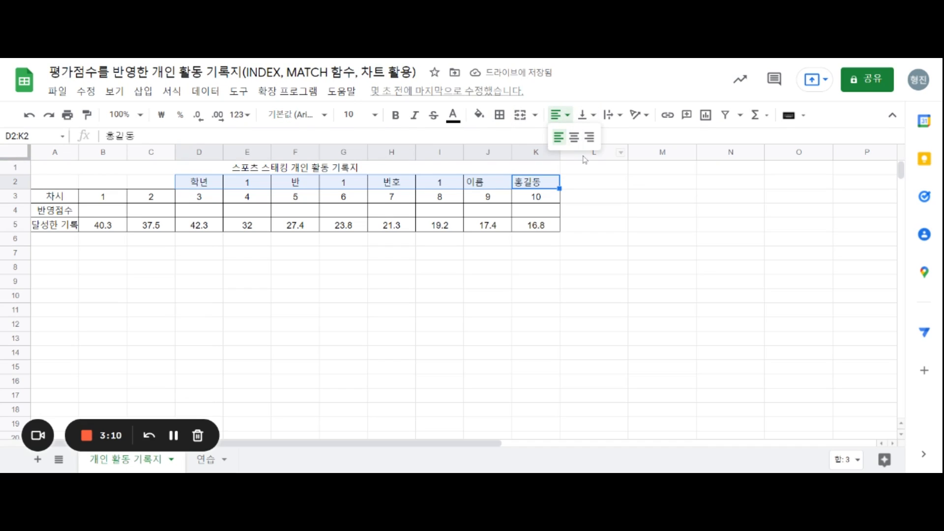
left_click(573, 138)
left_click(352, 297)
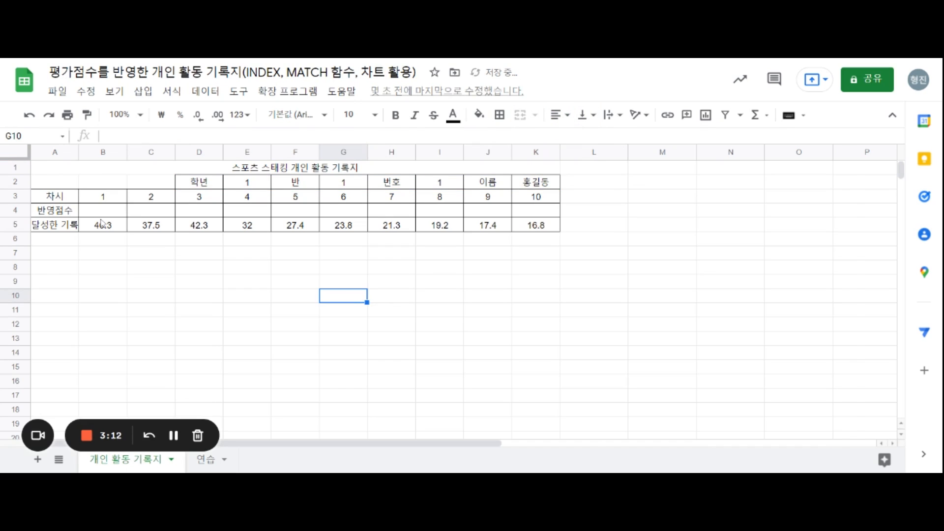
Insert one empty row above the 차시 row to separate it from the student information
left_click(18, 196)
right_click(18, 196)
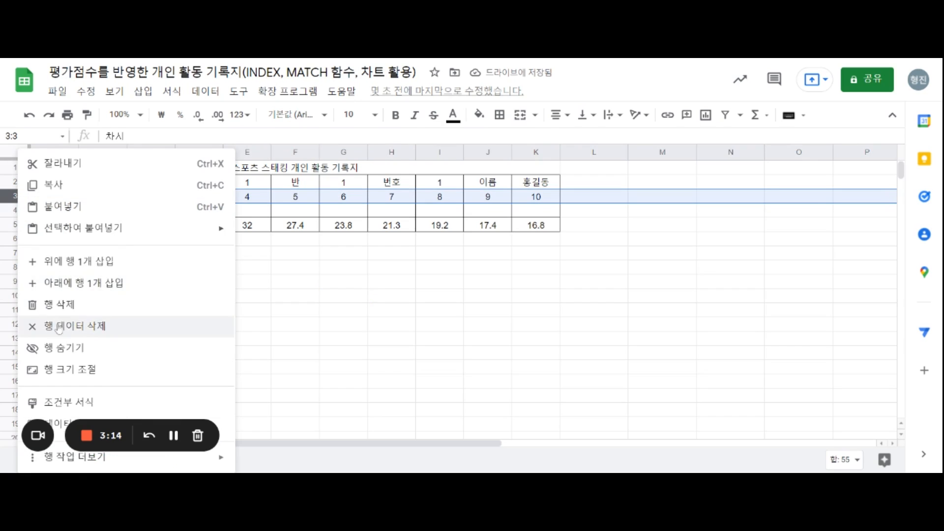
left_click(69, 263)
left_click(327, 338)
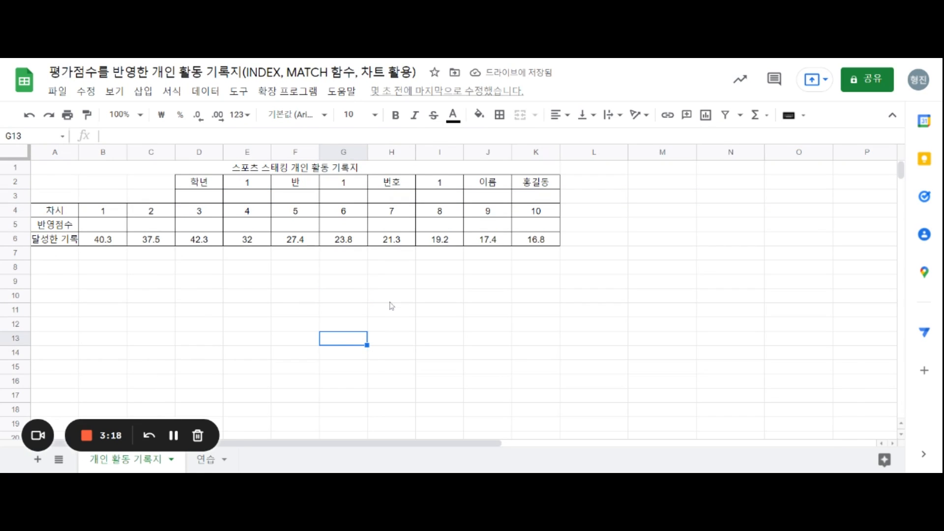
left_click_drag(94, 213, 540, 214)
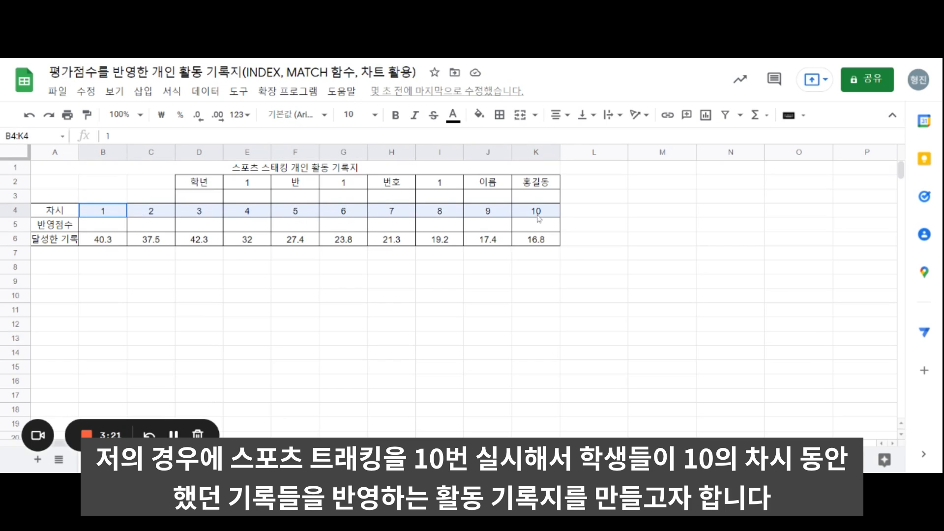
left_click(541, 215)
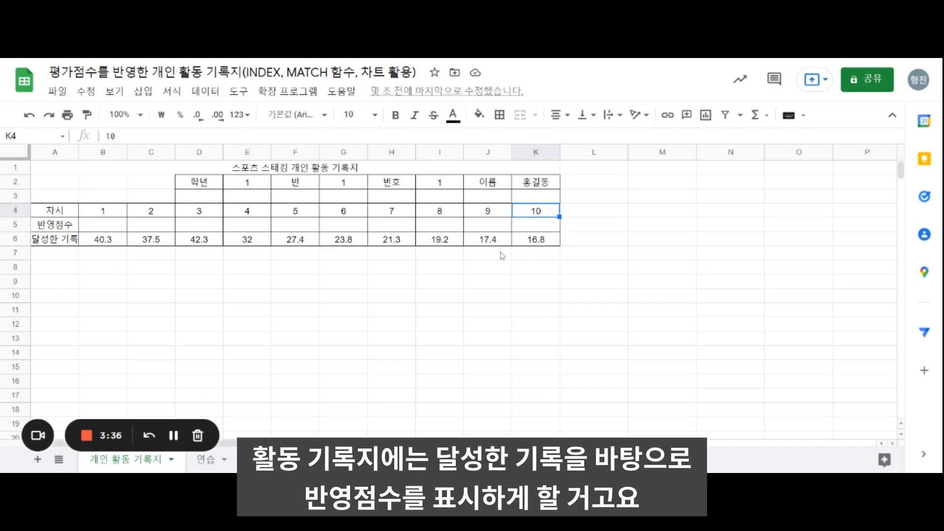
left_click(103, 228)
left_click(538, 227)
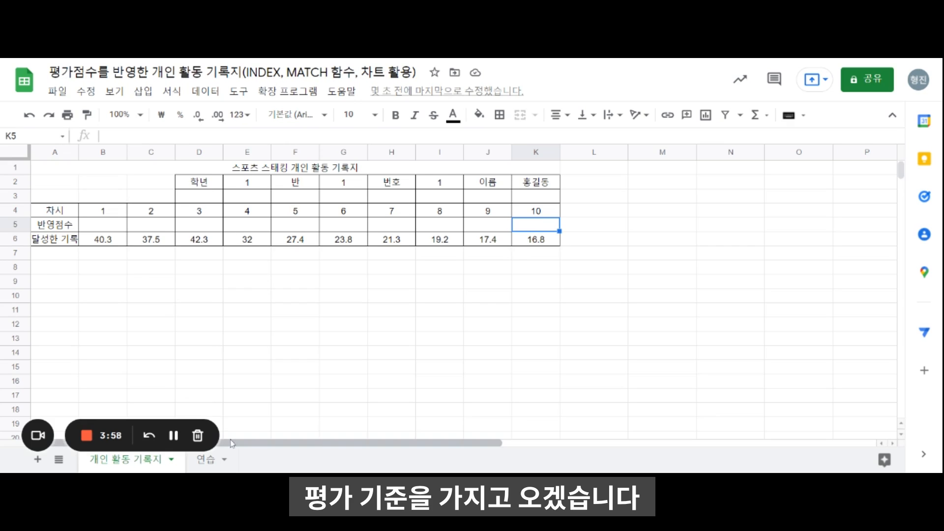
Copy the vertical evaluation criteria table T3:V19 on the 연습 sheet
left_click(205, 459)
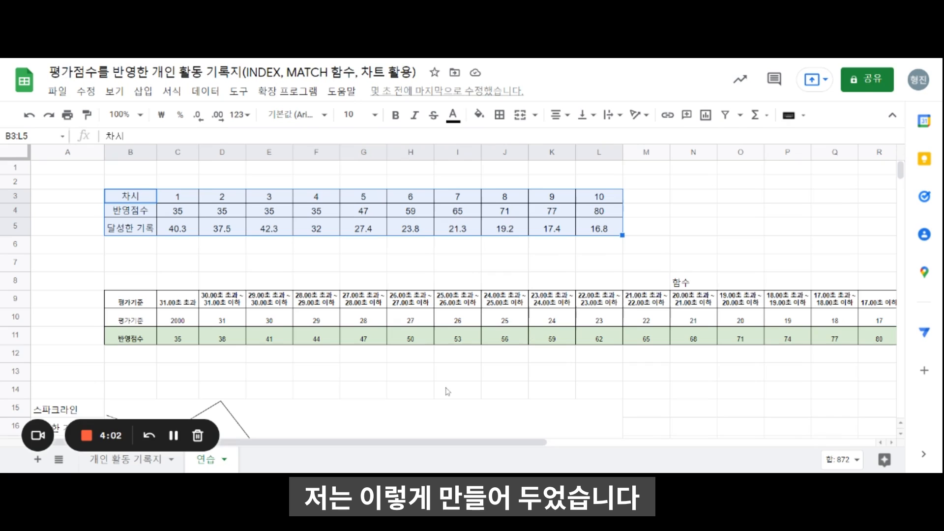
left_click_drag(423, 442, 700, 433)
scroll(677, 295, "down", 1)
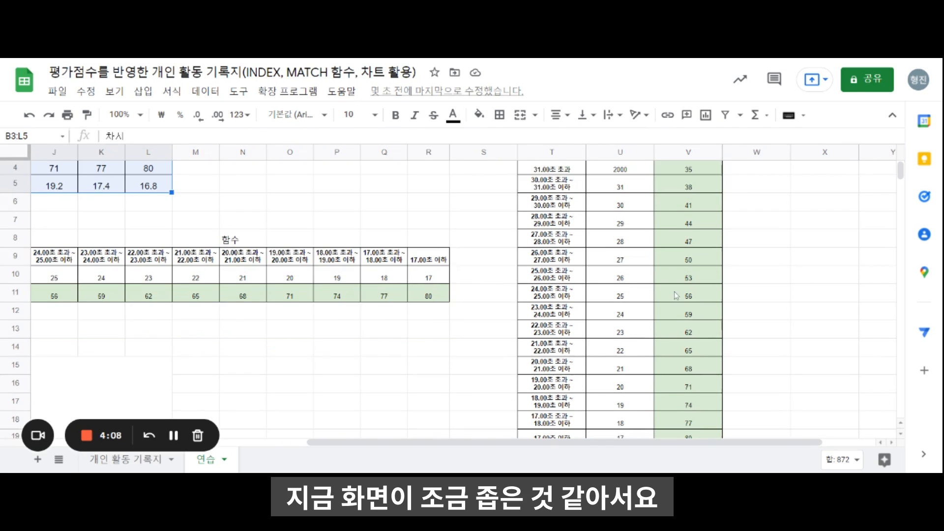
scroll(655, 289, "up", 1)
left_click_drag(534, 198, 690, 206)
key("ctrl+c")
scroll(683, 226, "up", 5)
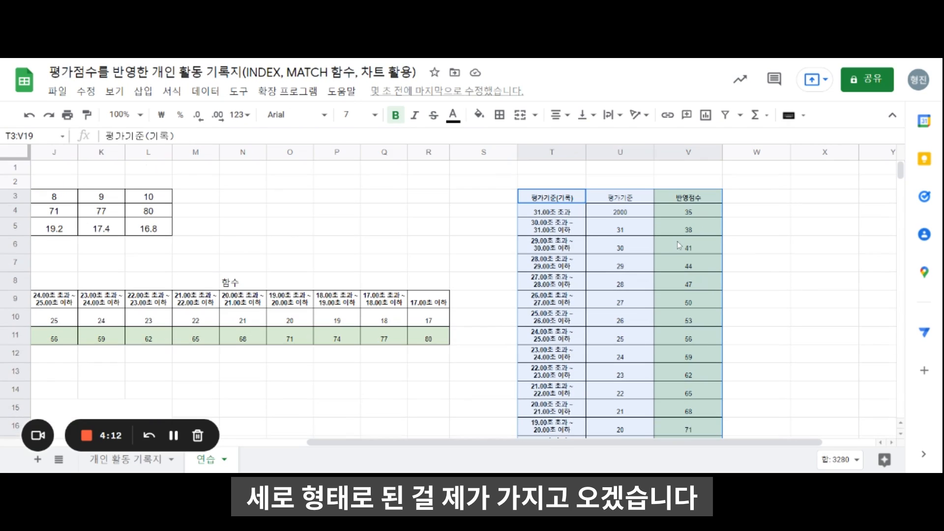
Paste the copied evaluation criteria table into the 개인 활동 기록지 sheet, starting at cell L2
left_click(130, 459)
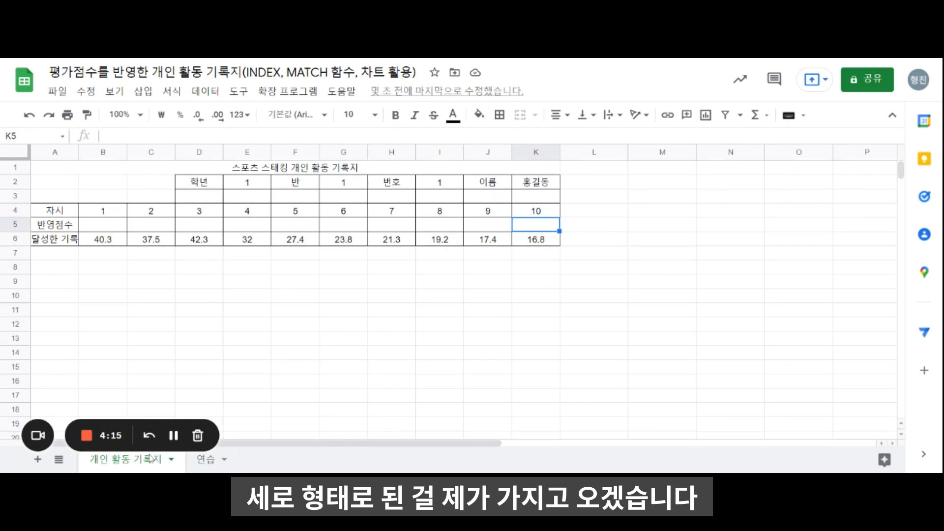
left_click(611, 185)
key("ctrl+v")
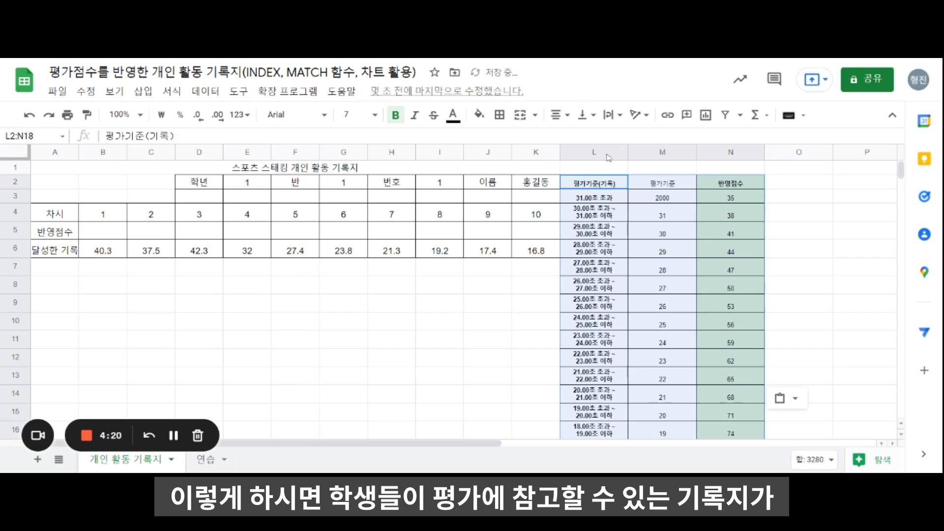
Narrow columns L to N to one equal width that still keeps each criteria range on two lines
left_click_drag(611, 152, 760, 147)
left_click(763, 152)
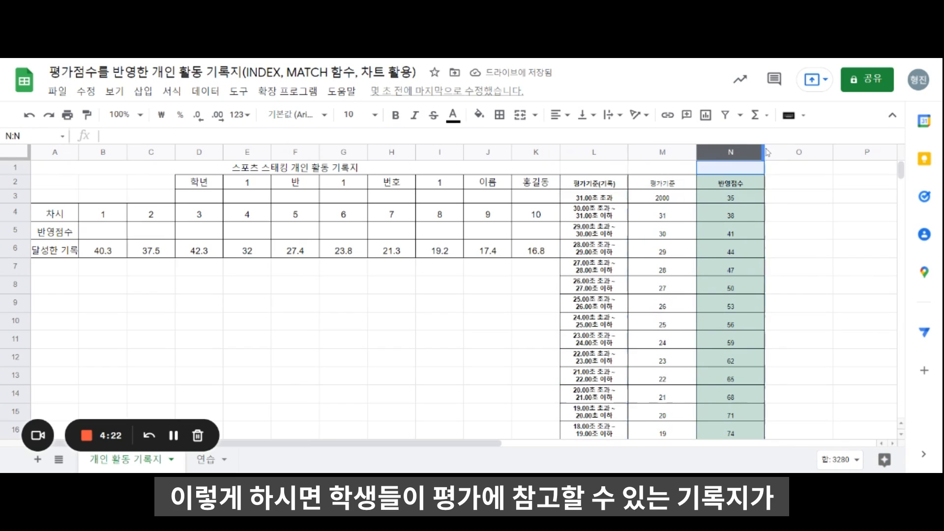
left_click(626, 152)
left_click(728, 152, "shift")
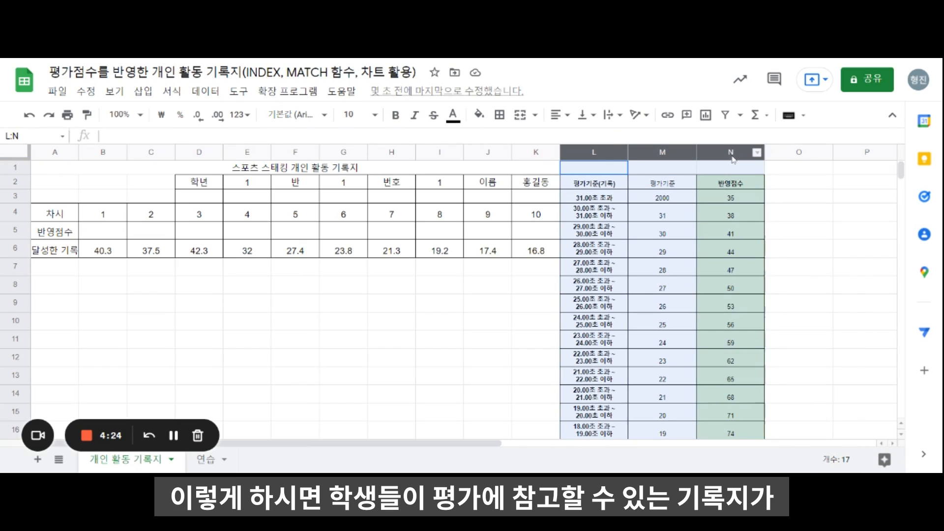
double_click(765, 153)
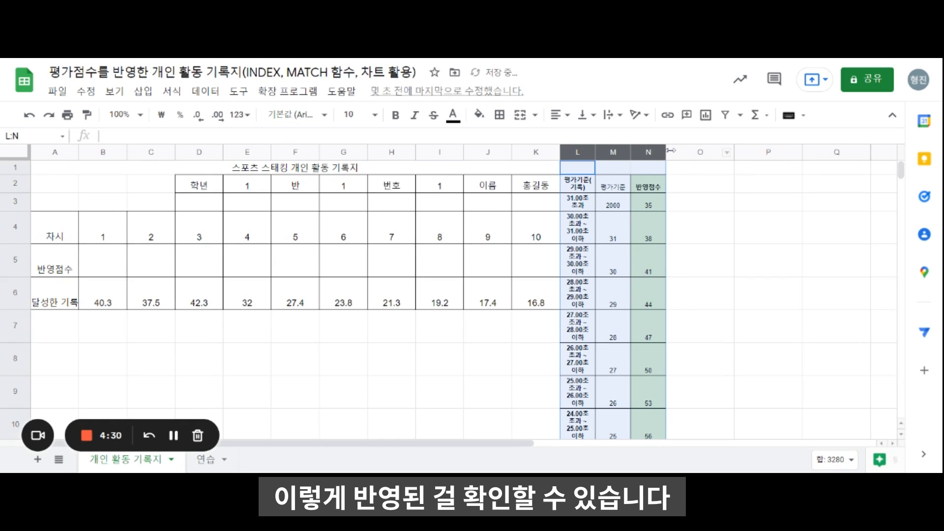
left_click_drag(666, 155, 688, 155)
scroll(619, 289, "down", 2)
scroll(619, 289, "up", 1)
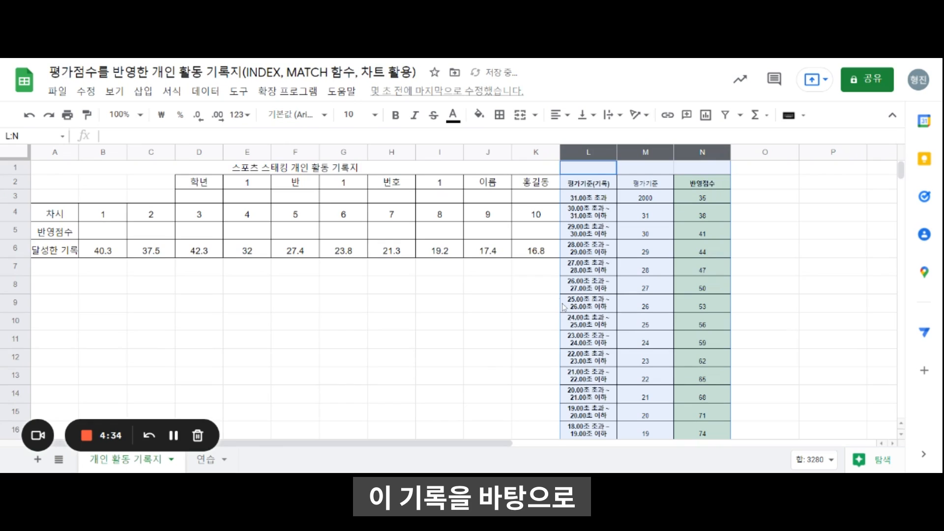
left_click(113, 232)
left_click(165, 236)
left_click(184, 236)
left_click(227, 236)
left_click(295, 236)
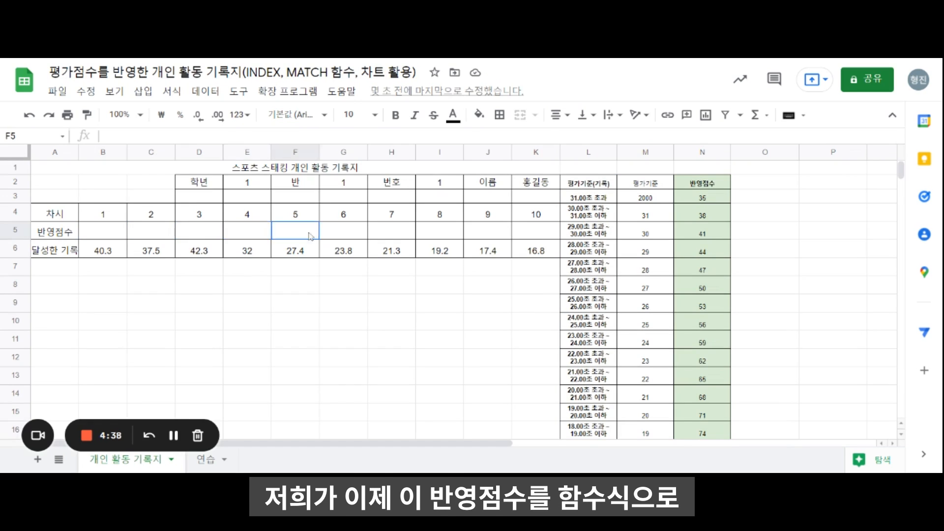
left_click(348, 236)
Insert an empty column before the criteria table at column L and narrow it as a spacer
left_click(586, 150)
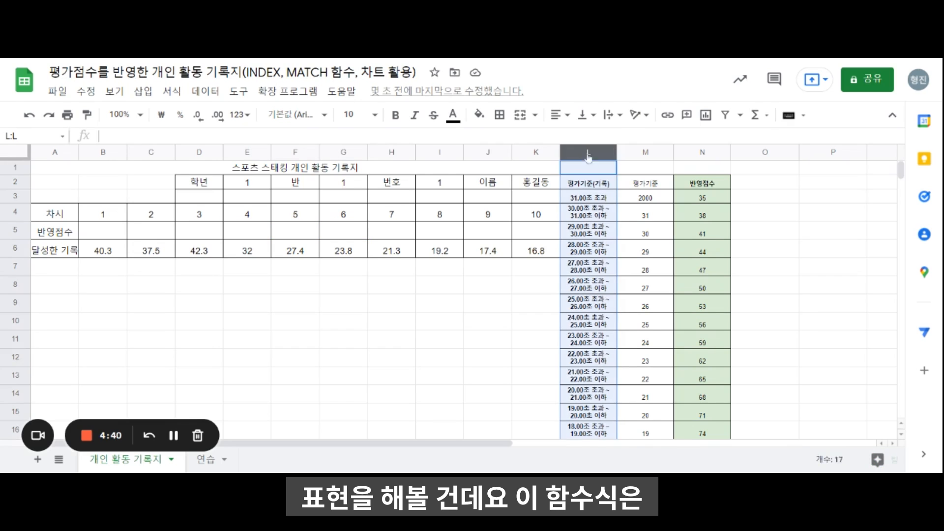
right_click(585, 150)
left_click(624, 231)
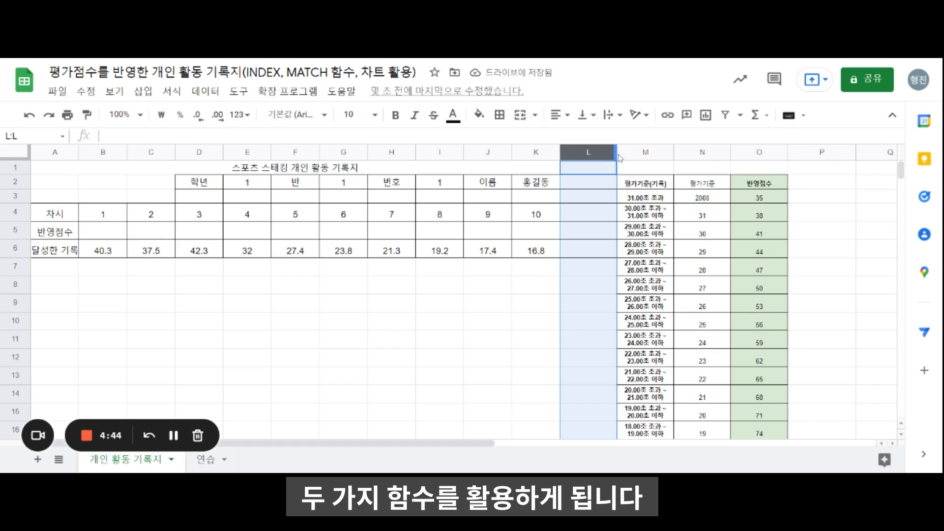
left_click_drag(616, 158, 592, 157)
left_click_drag(468, 305, 460, 306)
scroll(465, 333, "down", 1)
scroll(465, 335, "up", 1)
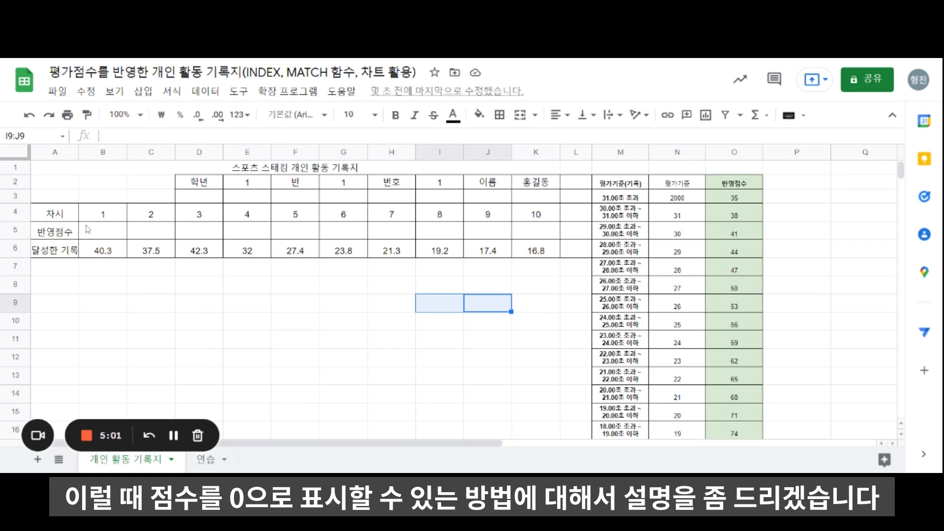
Start a MATCH formula in the first 반영점수 cell, B5, with the achieved record in B6 as the search key
left_click(88, 229)
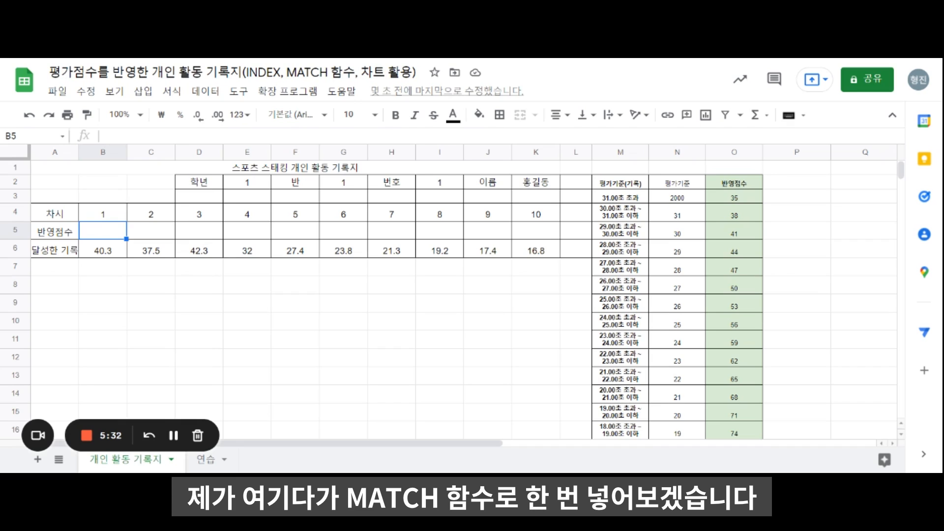
type("=")
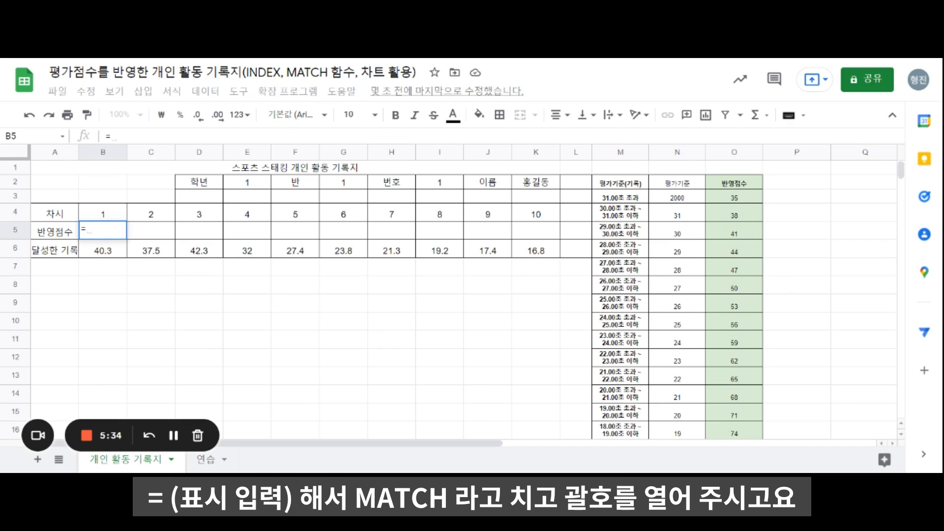
type("MATCH")
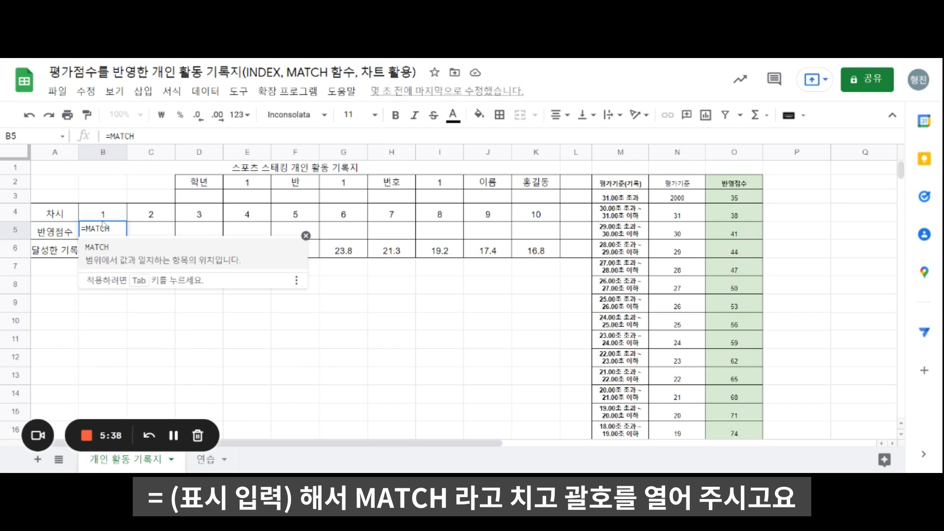
type("(")
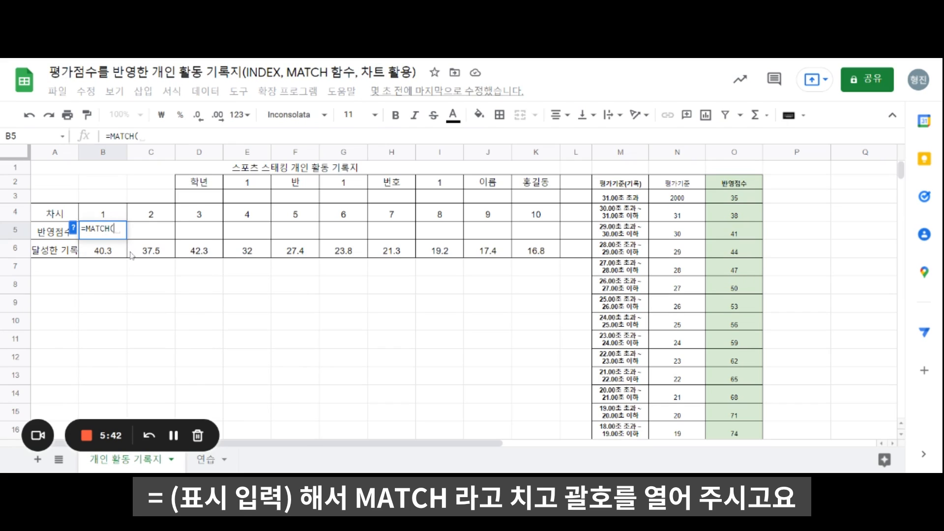
left_click(73, 228)
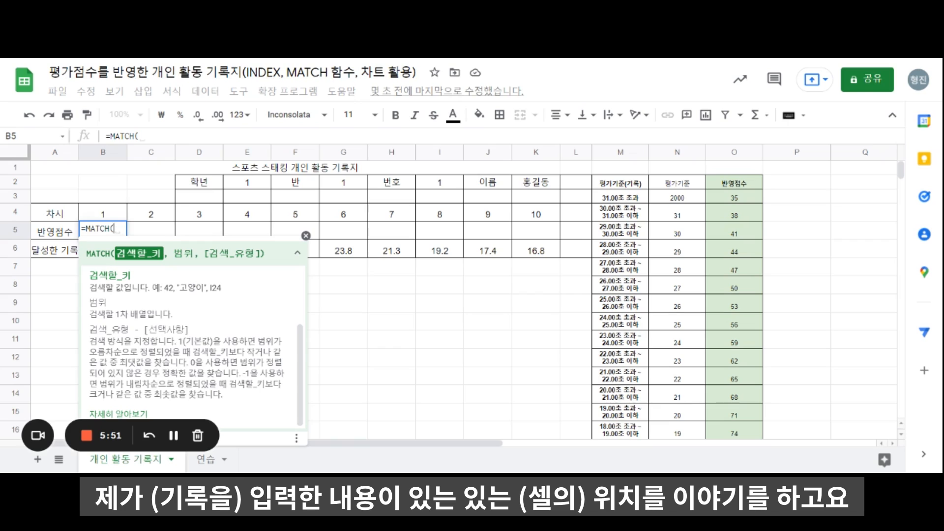
left_click(306, 235)
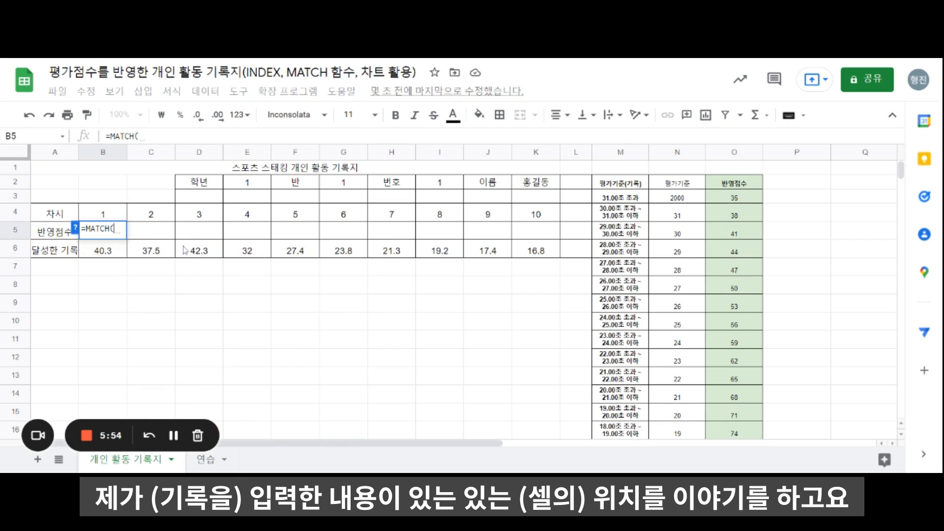
left_click(106, 254)
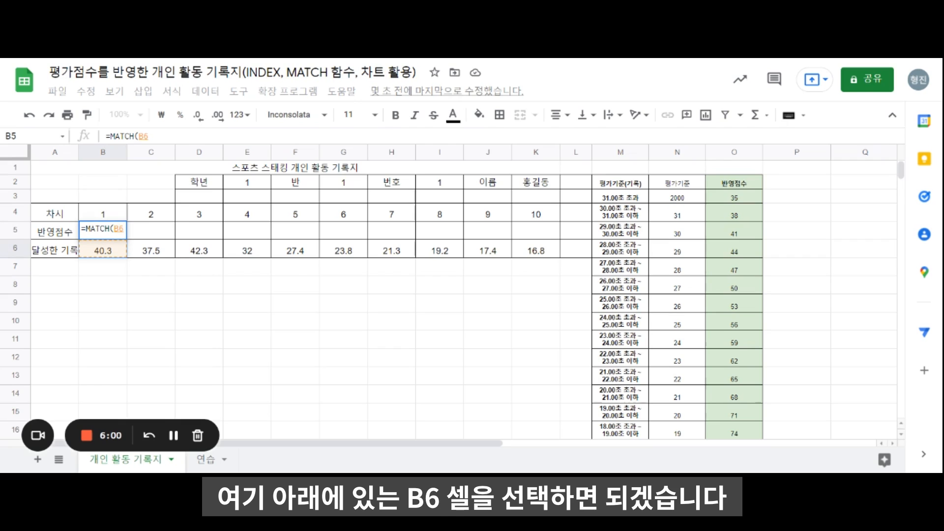
type(",")
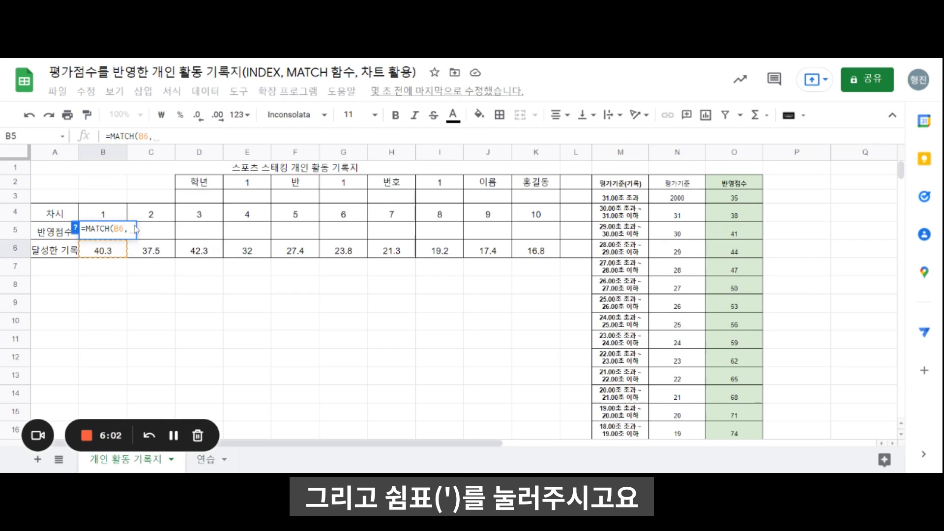
Set the 평가기준 values N3:N18 as the search range of the MATCH formula
left_click(75, 228)
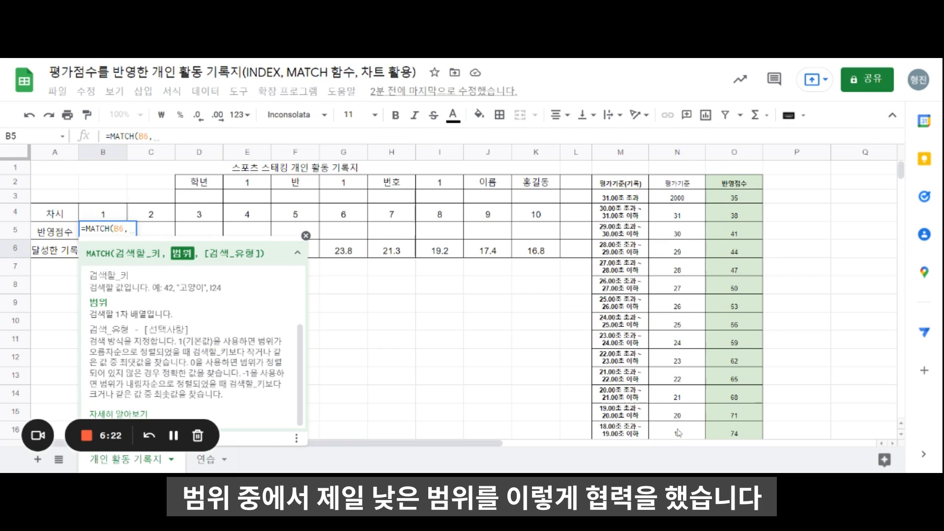
scroll(678, 438, "down", 1)
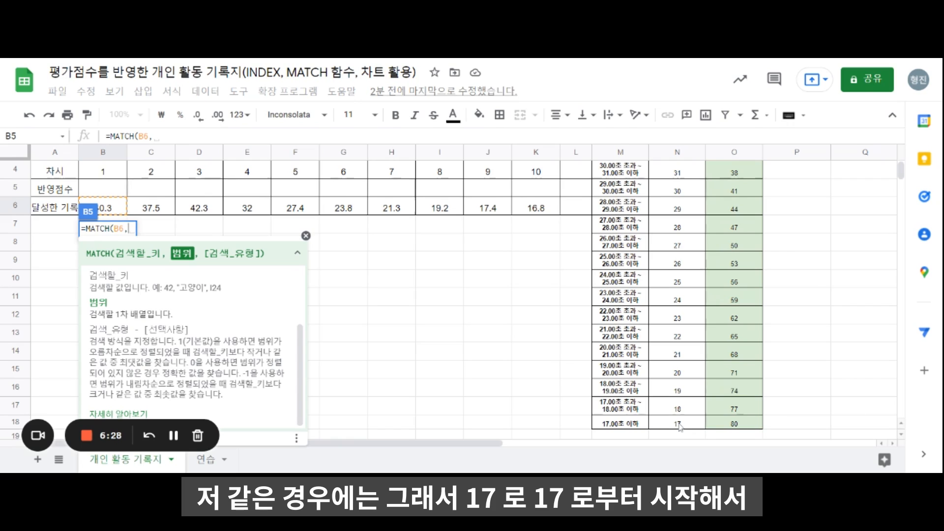
scroll(679, 425, "up", 1)
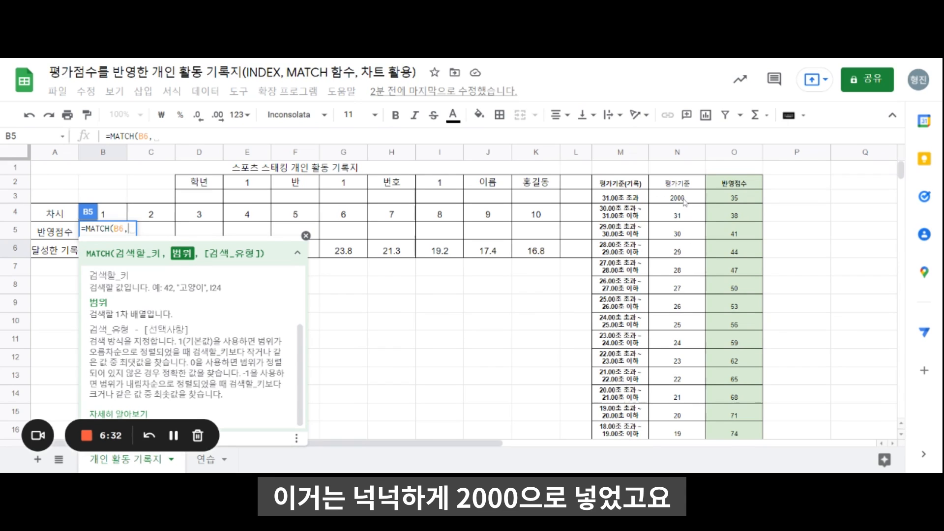
scroll(657, 311, "down", 3)
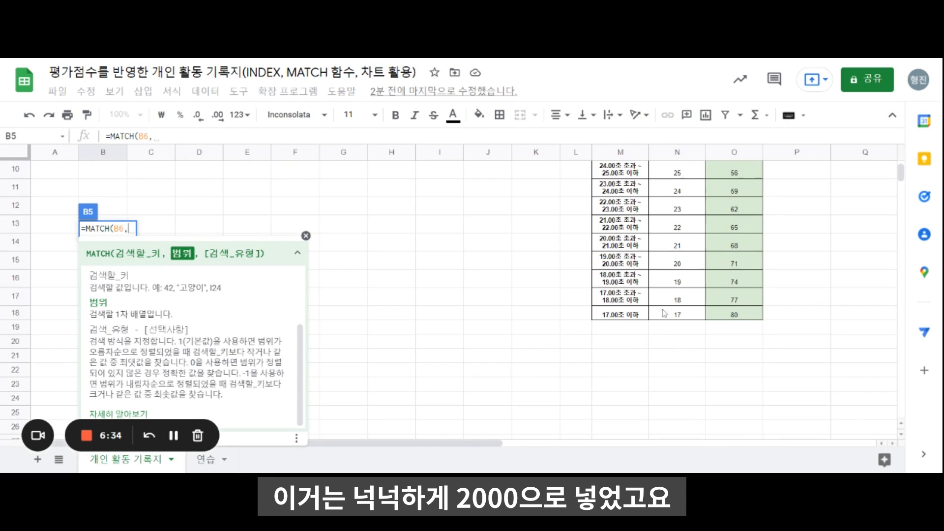
scroll(661, 314, "up", 2)
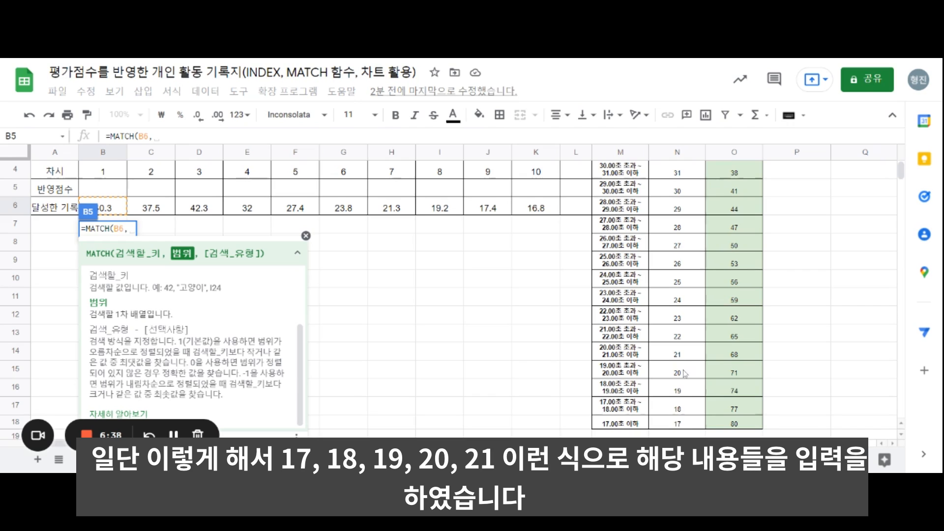
scroll(679, 354, "up", 1)
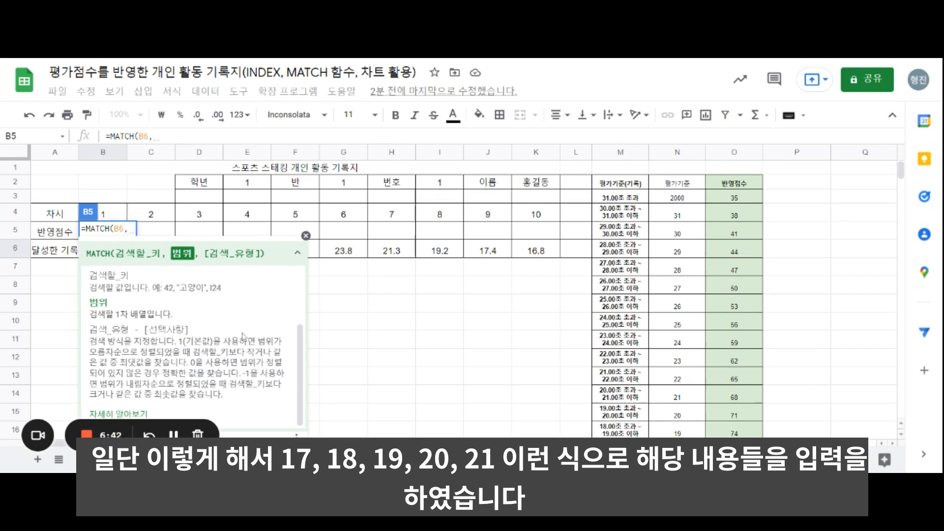
left_click(681, 198)
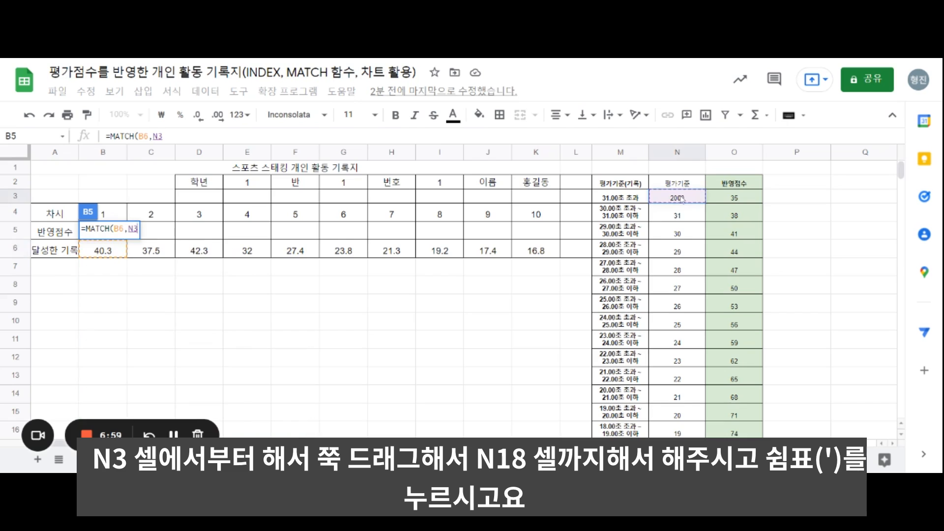
left_click_drag(683, 199, 676, 295)
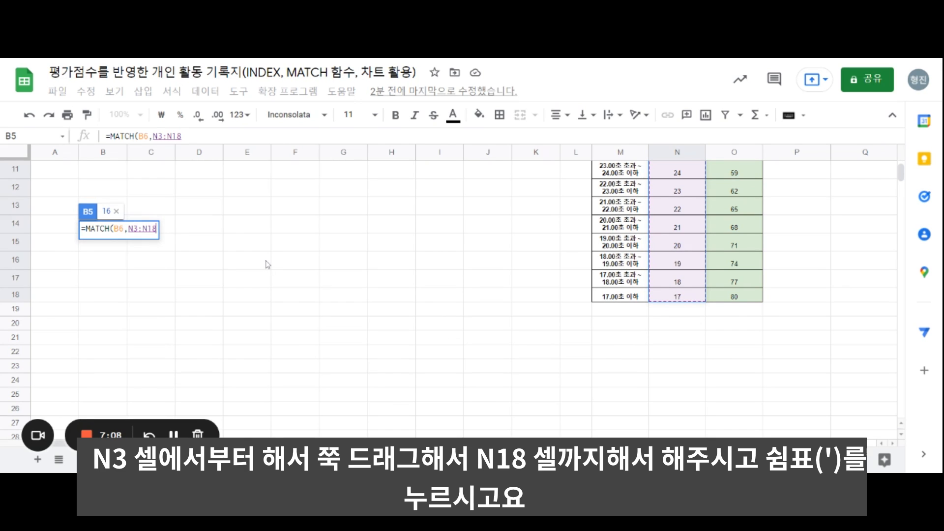
type(",")
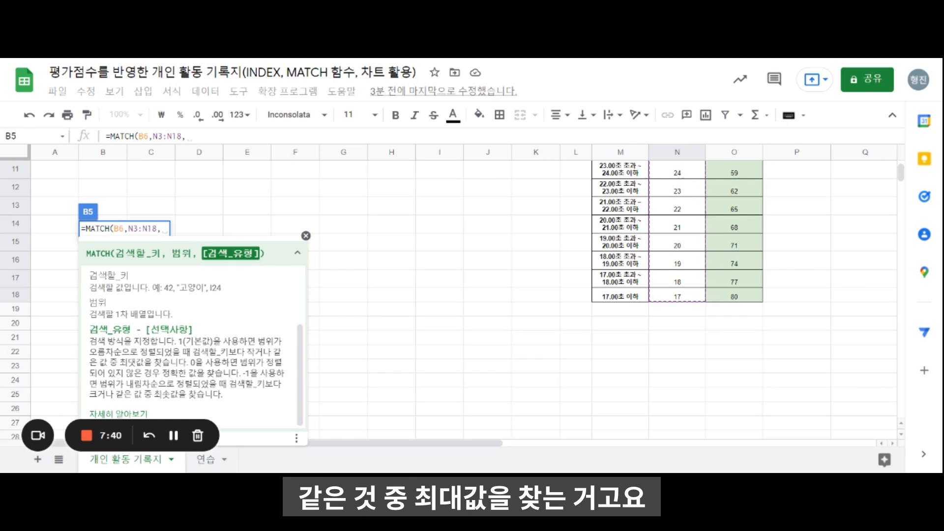
Examine the MATCH search type description and the sort order of the 평가기준 values in column N
left_click_drag(162, 373, 250, 374)
left_click(197, 374)
left_click_drag(126, 383, 272, 384)
left_click_drag(161, 394, 232, 401)
left_click(251, 395)
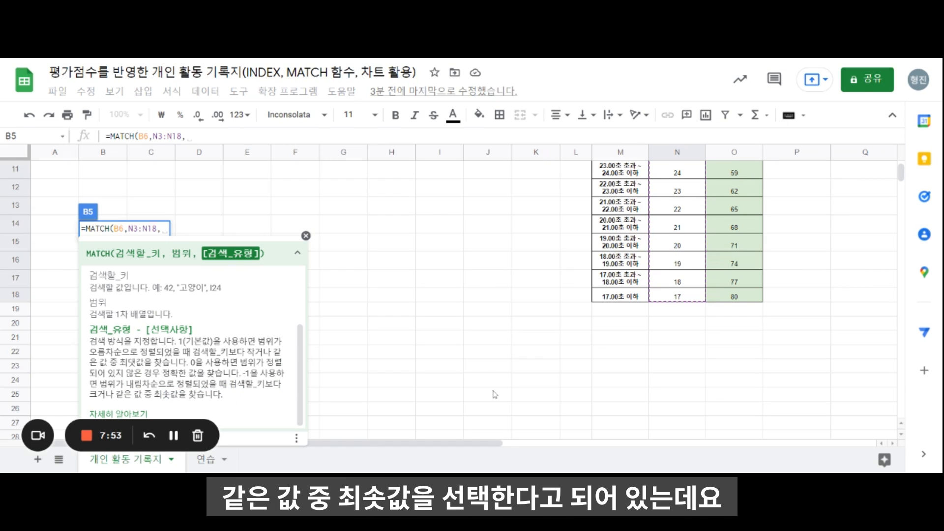
scroll(614, 325, "up", 4)
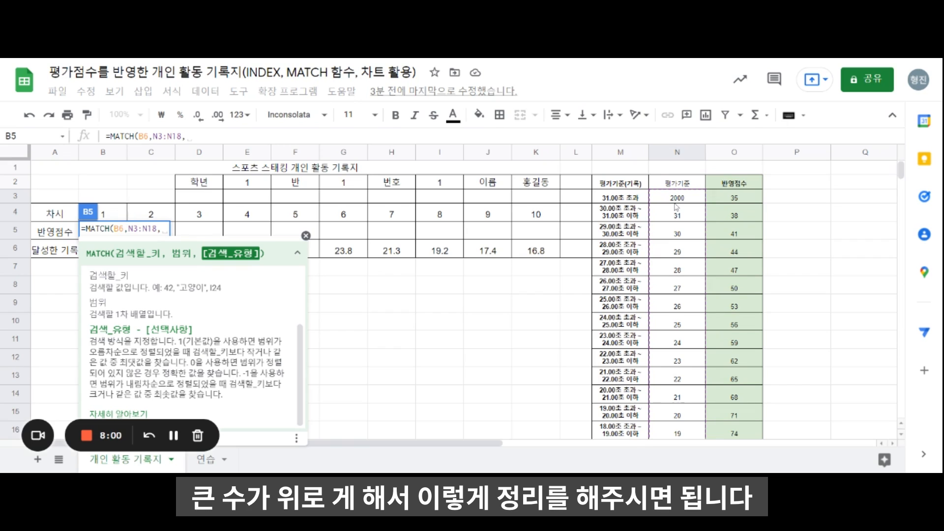
scroll(676, 318, "down", 2)
scroll(676, 319, "up", 2)
scroll(451, 313, "down", 2)
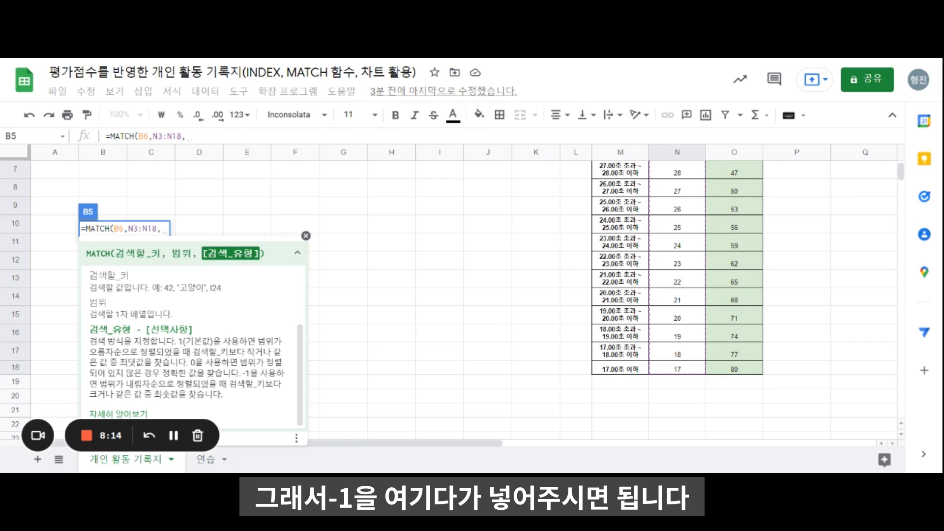
Complete the formula in B5 as =MATCH(B6,N3:N18,-1) and check its result against the first criterion in N3
left_click(192, 136)
type("-1")
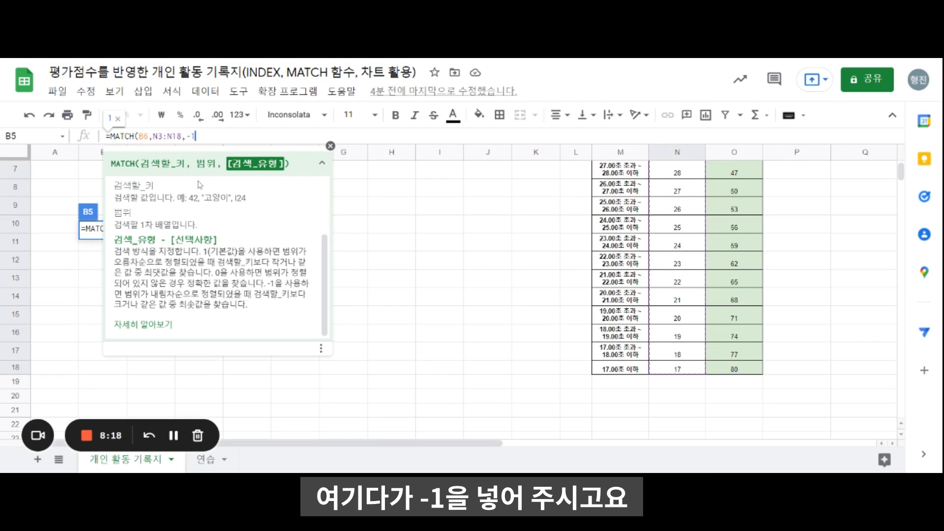
type(")")
key("Return")
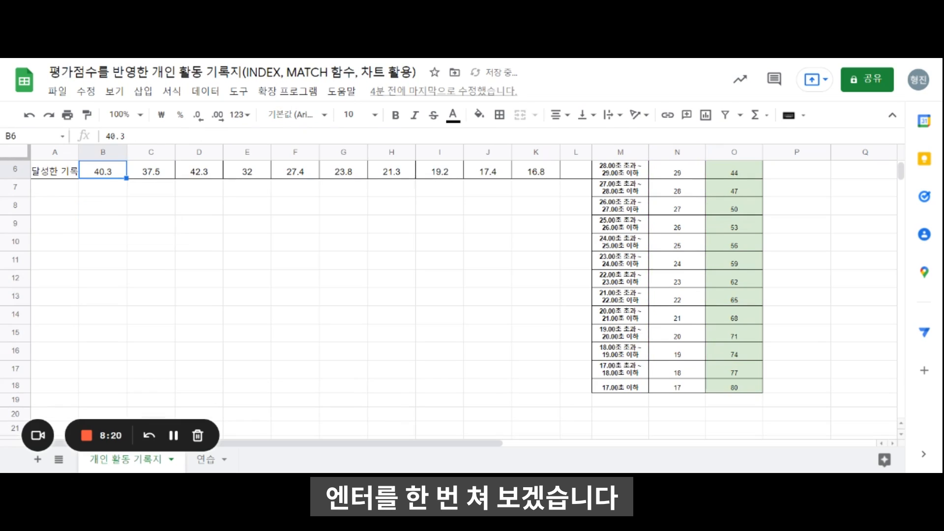
scroll(151, 310, "up", 2)
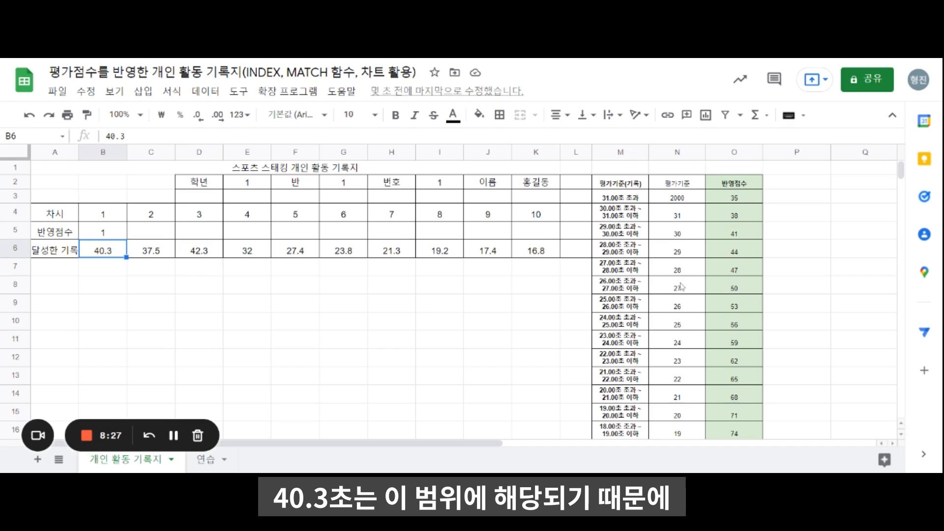
left_click(688, 200)
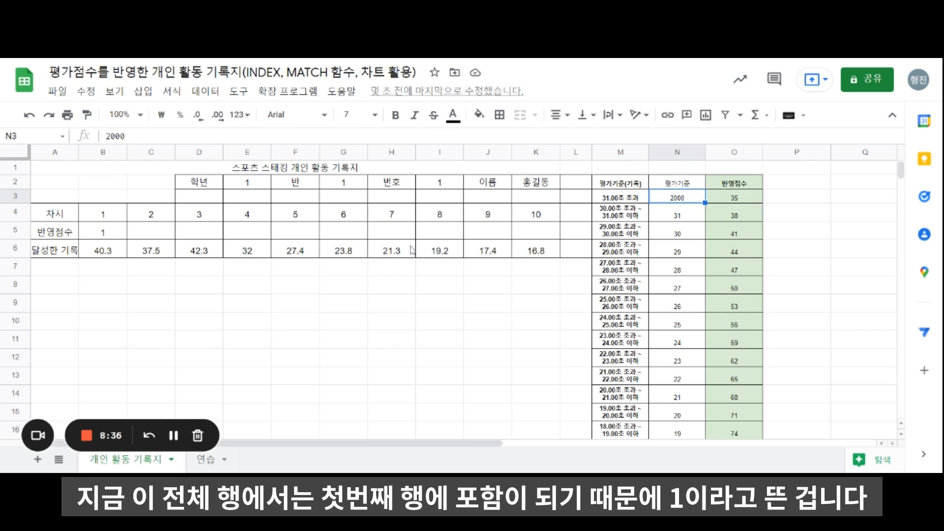
left_click(112, 232)
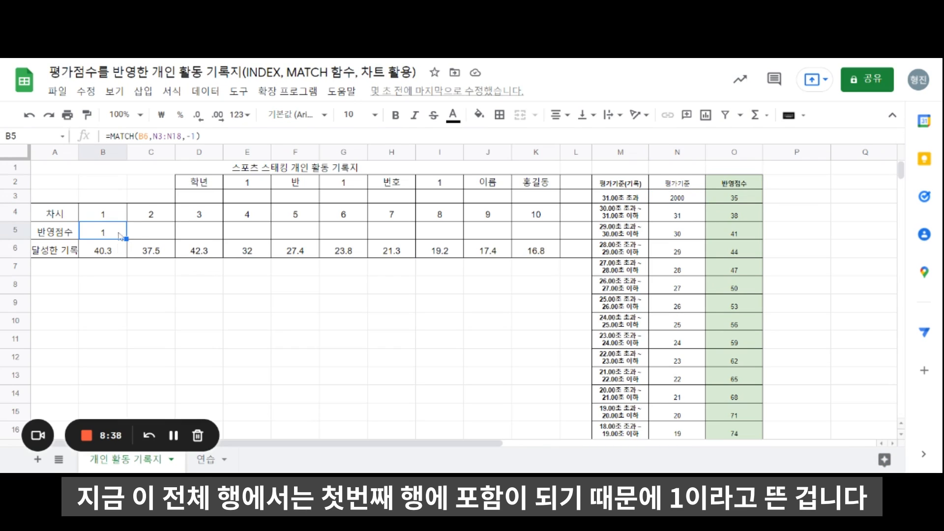
Copy the MATCH formula from B5 into C5 and compare the formulas of the two cells
left_click_drag(126, 238, 162, 239)
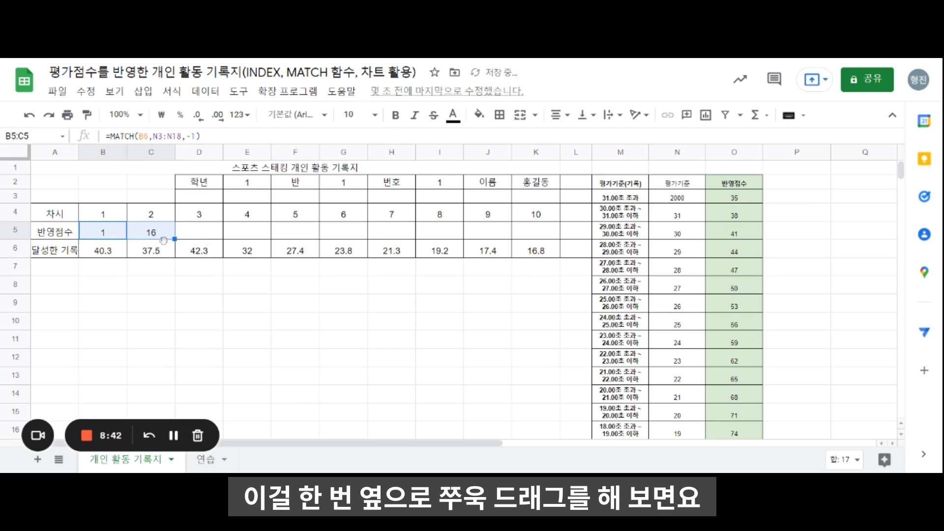
left_click(167, 238)
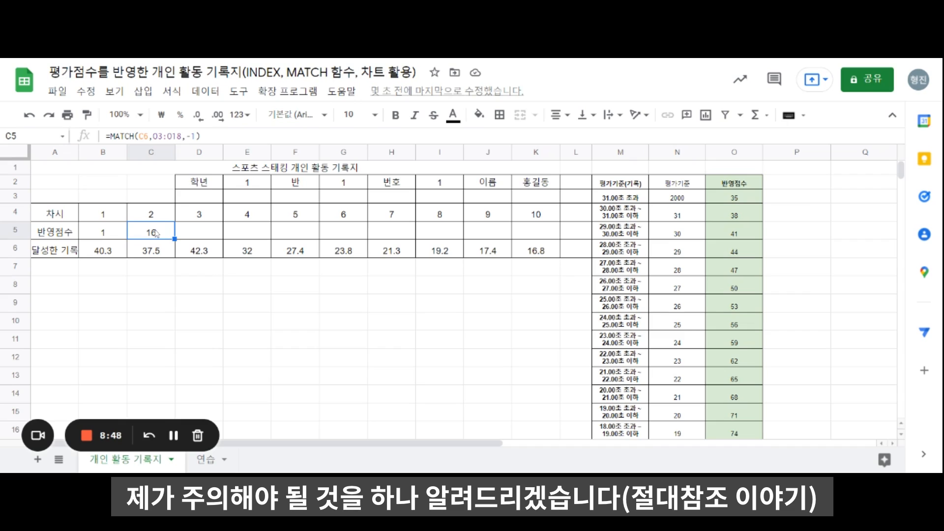
key("Left")
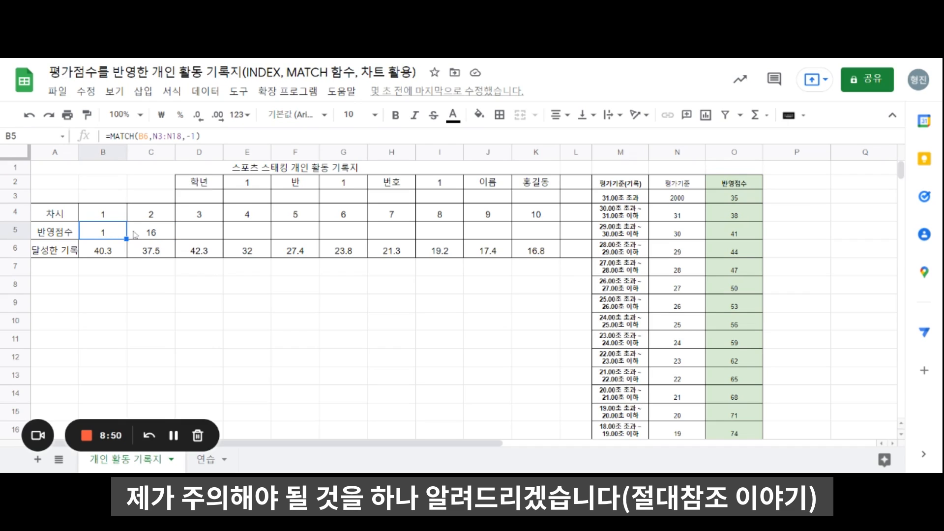
key("Right")
key("Left")
Inspect which search range the MATCH formulas in B5 and C5 each refer to
key("F2")
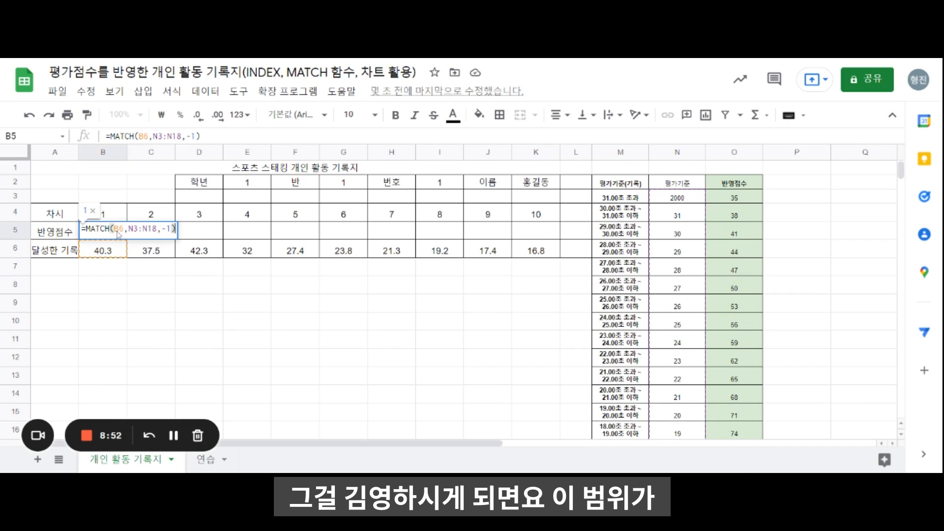
left_click(143, 228)
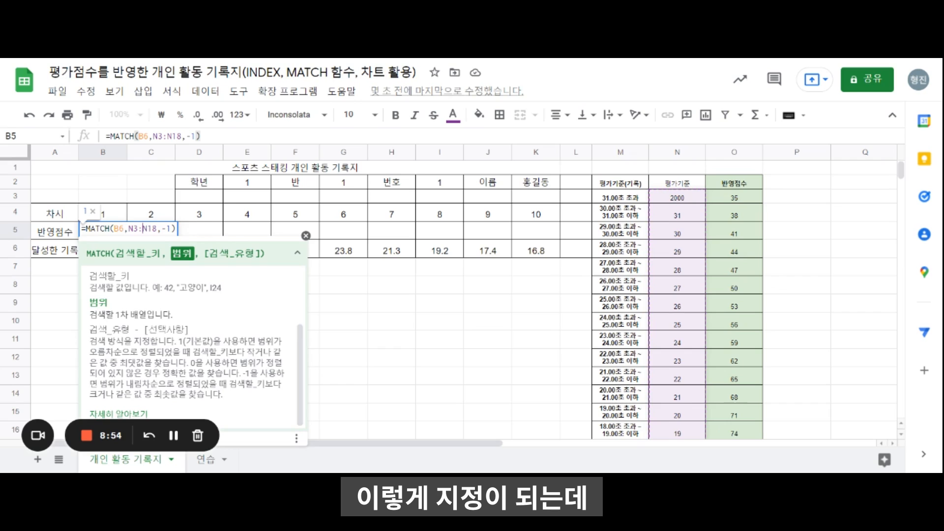
key("Escape")
key("Right")
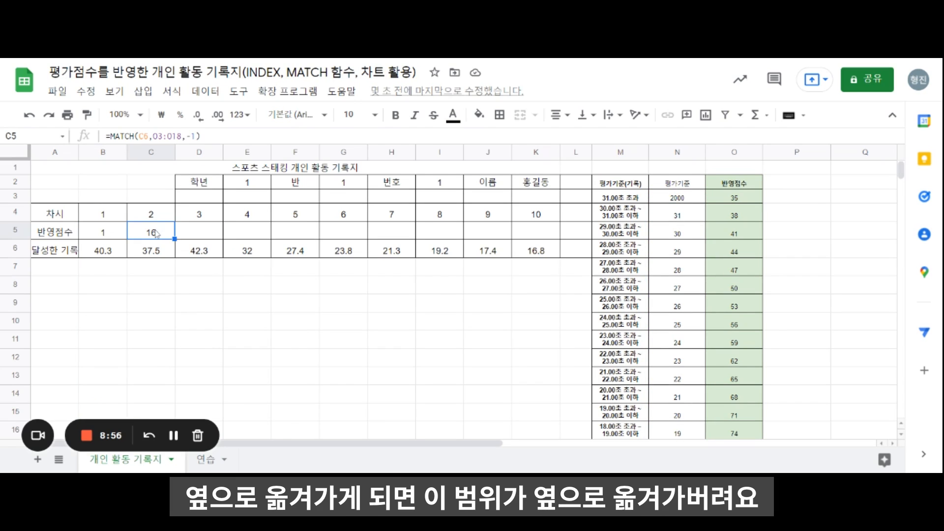
left_click(167, 136)
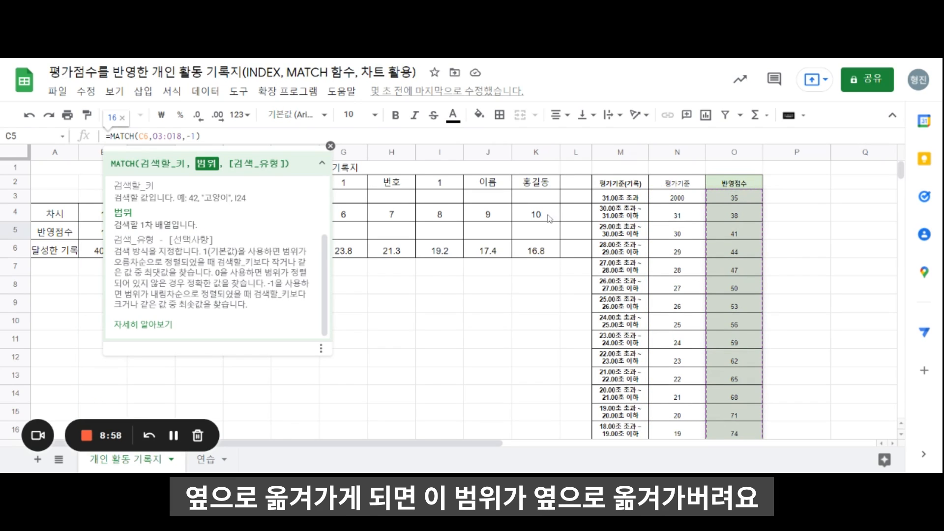
key("Escape")
Make the search range in B5's MATCH formula absolute, giving =MATCH(B6,$N$3:$N$18,-1)
left_click(99, 233)
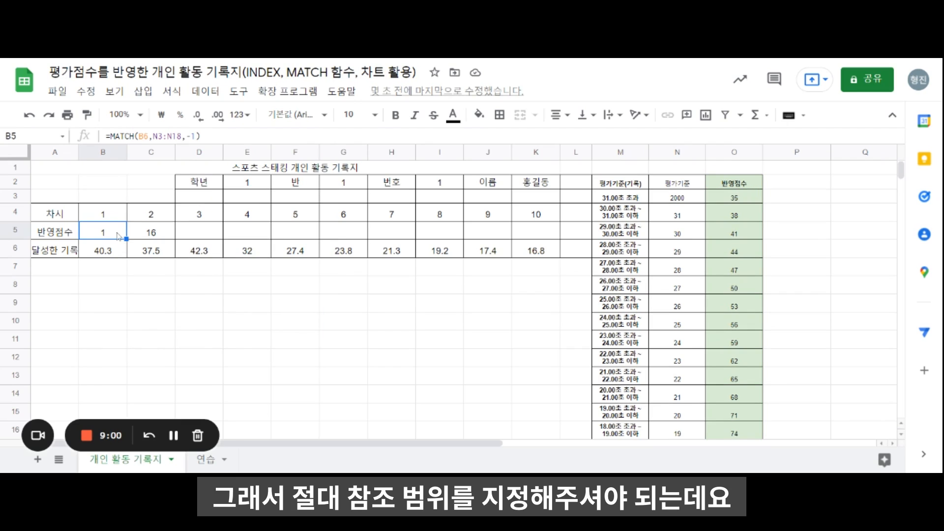
left_click(157, 135)
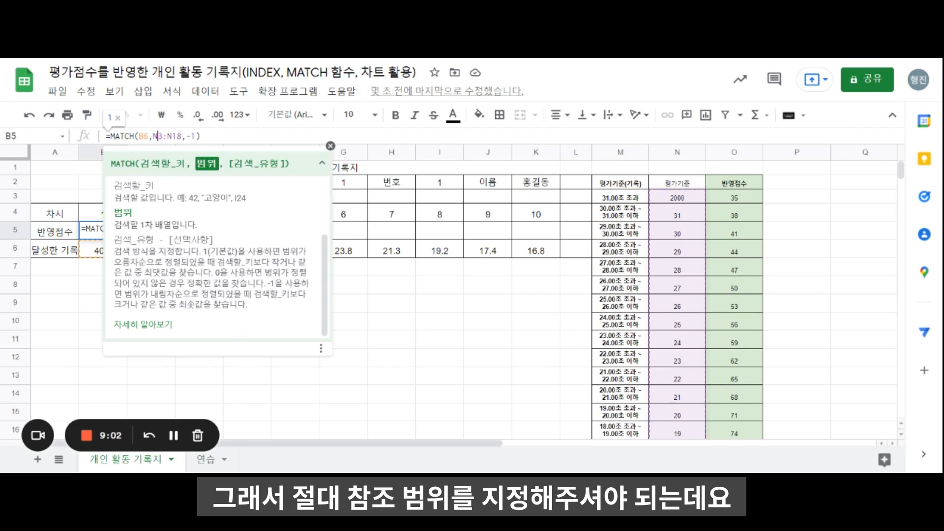
left_click_drag(154, 136, 181, 136)
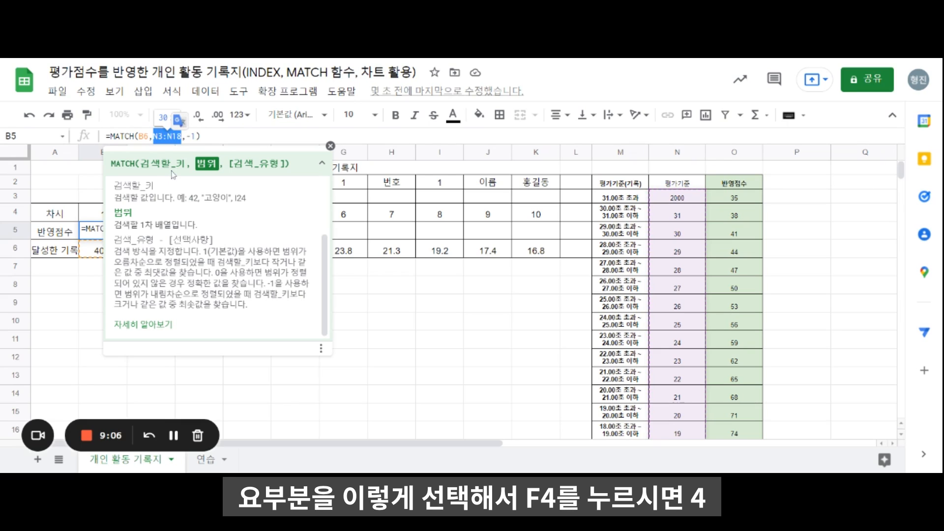
key("F4")
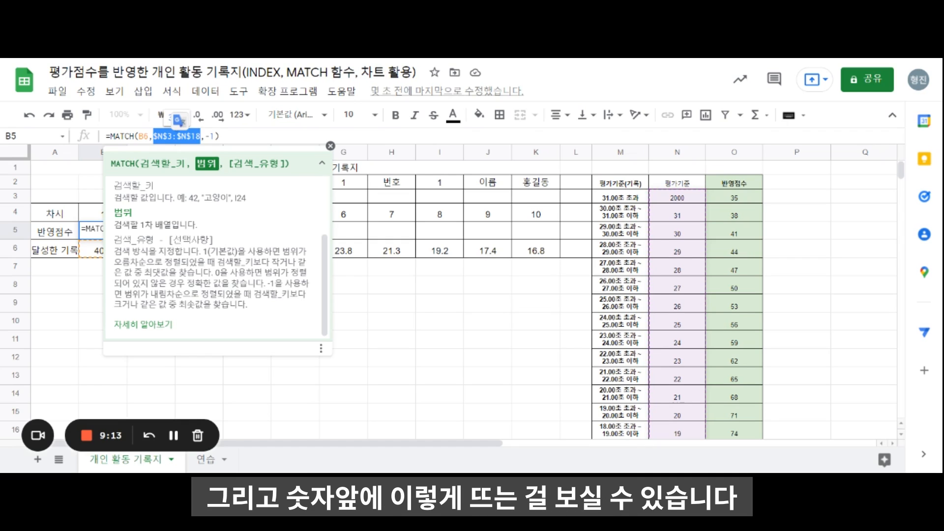
left_click(168, 136)
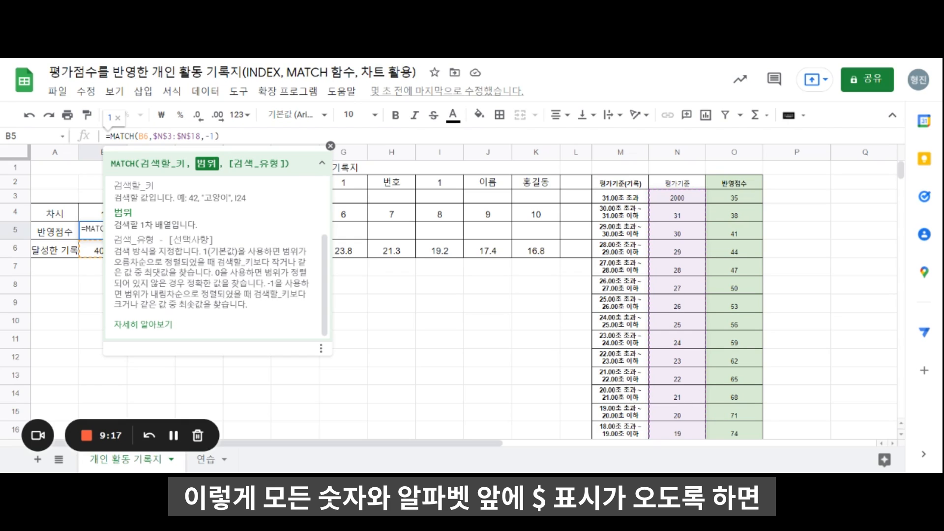
left_click(219, 136)
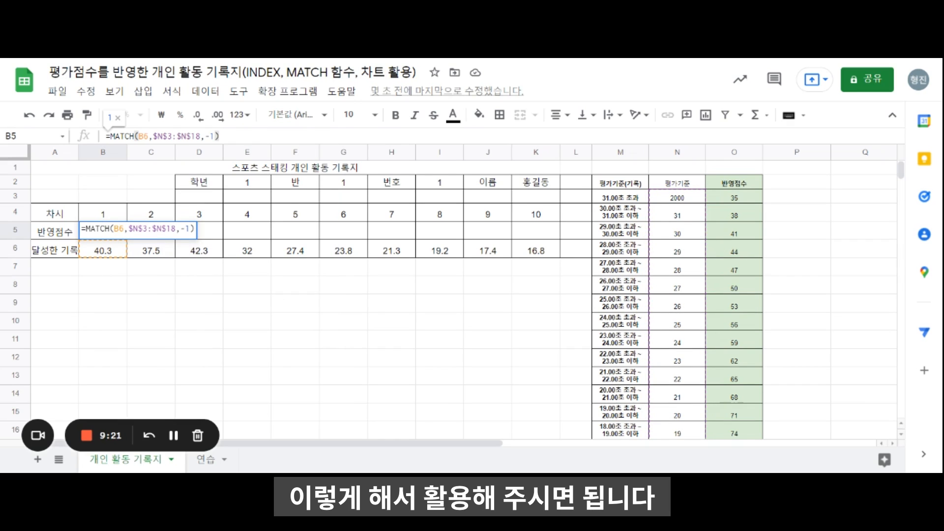
key("Return")
Fill the B5 formula across to K5 and check K5's result against the last 평가기준 value in N18
left_click(111, 231)
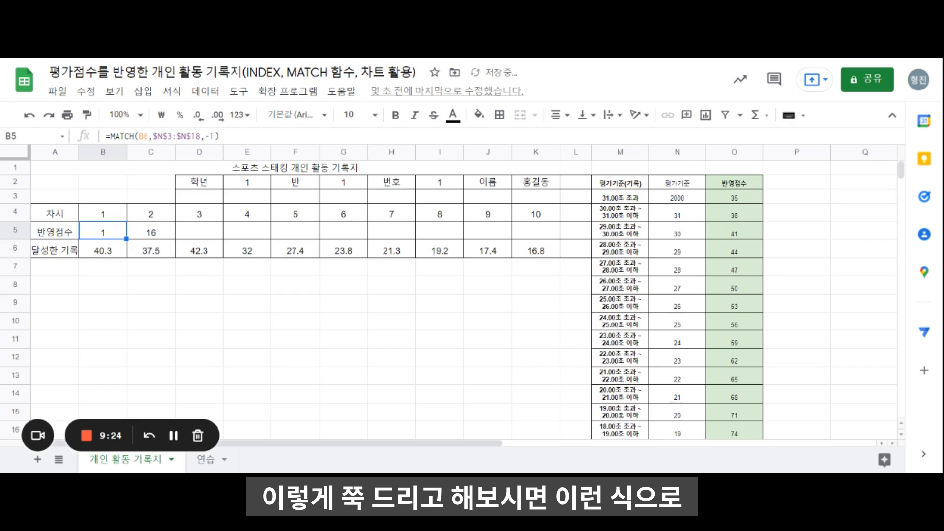
left_click_drag(127, 240, 551, 239)
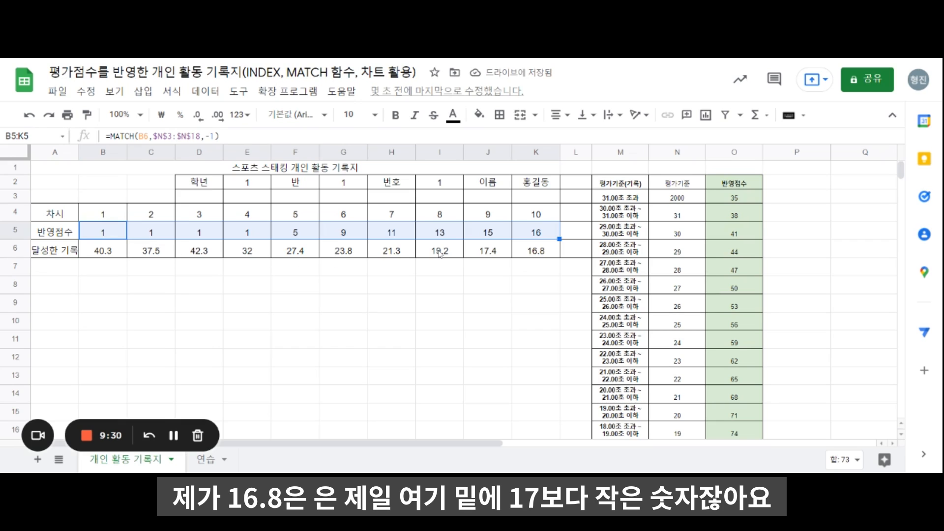
left_click(545, 256)
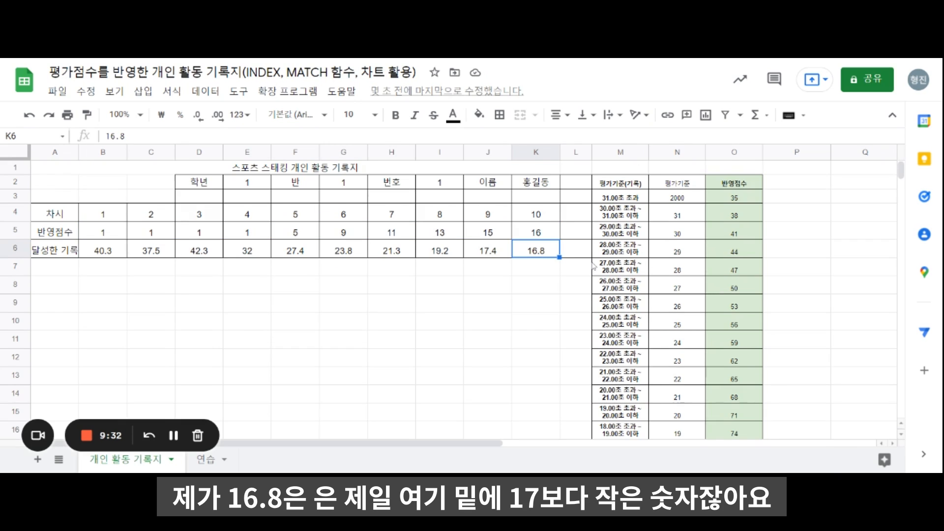
scroll(593, 265, "down", 2)
left_click(676, 373)
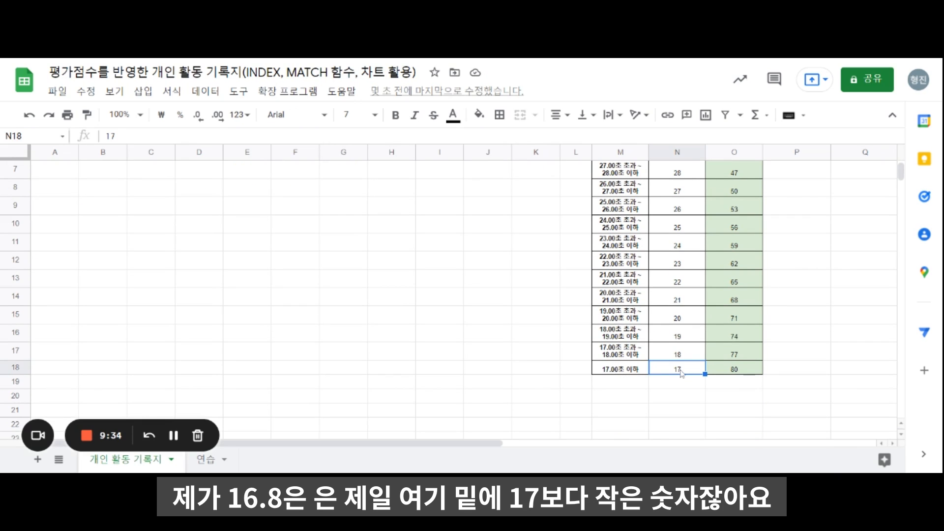
scroll(677, 374, "up", 2)
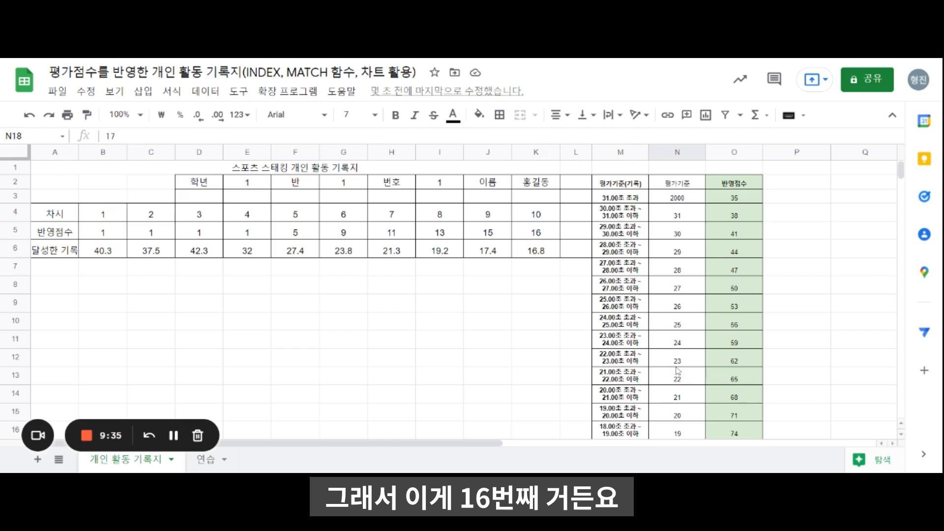
left_click(539, 234)
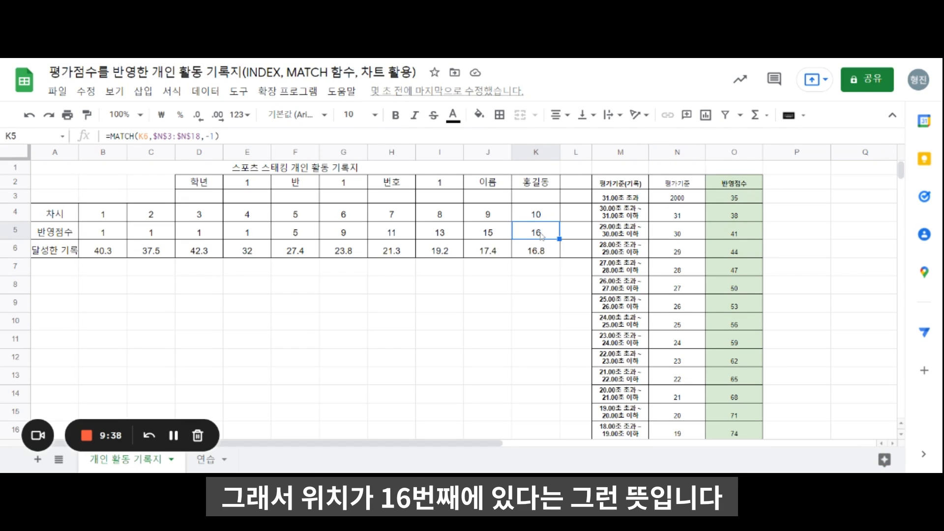
Review the filled 반영점수 results and clear the copied formulas from C5:K5, keeping only the one in B5
left_click(104, 234)
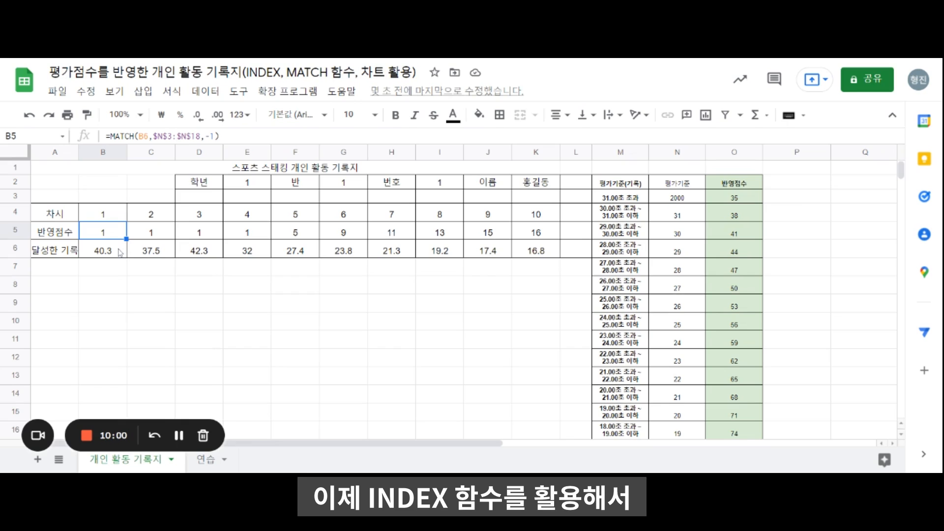
left_click(164, 239)
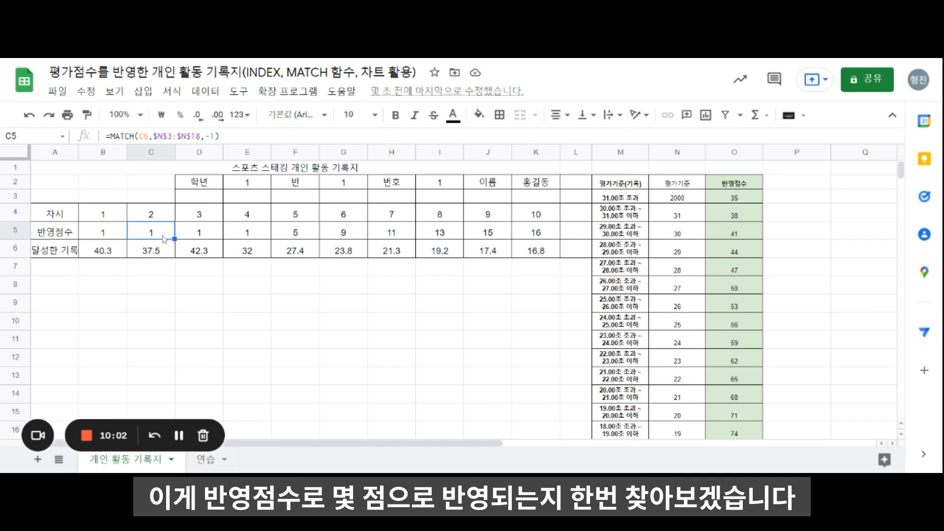
left_click(513, 234)
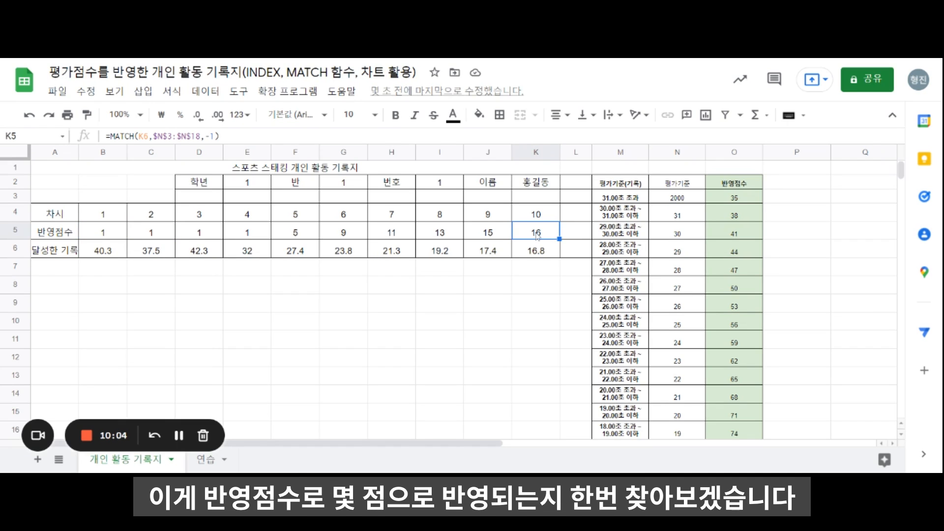
left_click(84, 235)
left_click_drag(137, 232, 536, 234)
key("Delete")
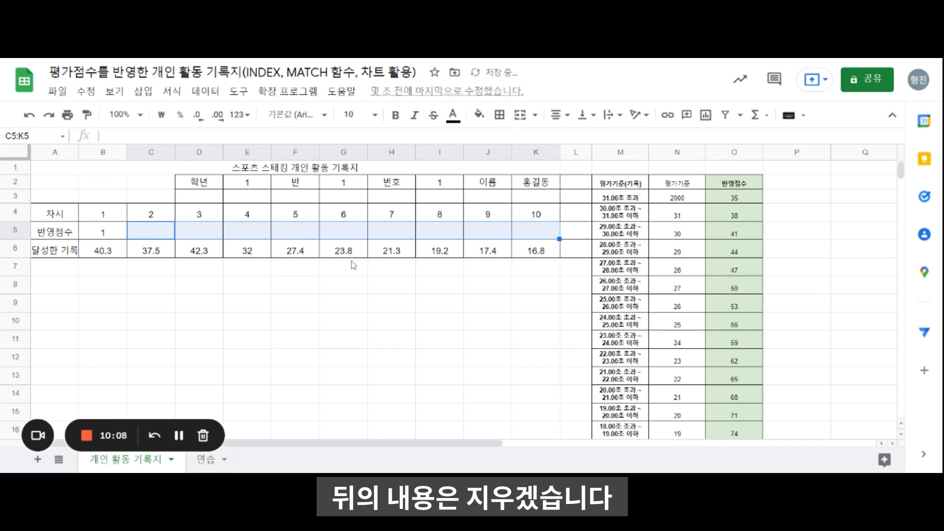
left_click(103, 239)
left_click(109, 136)
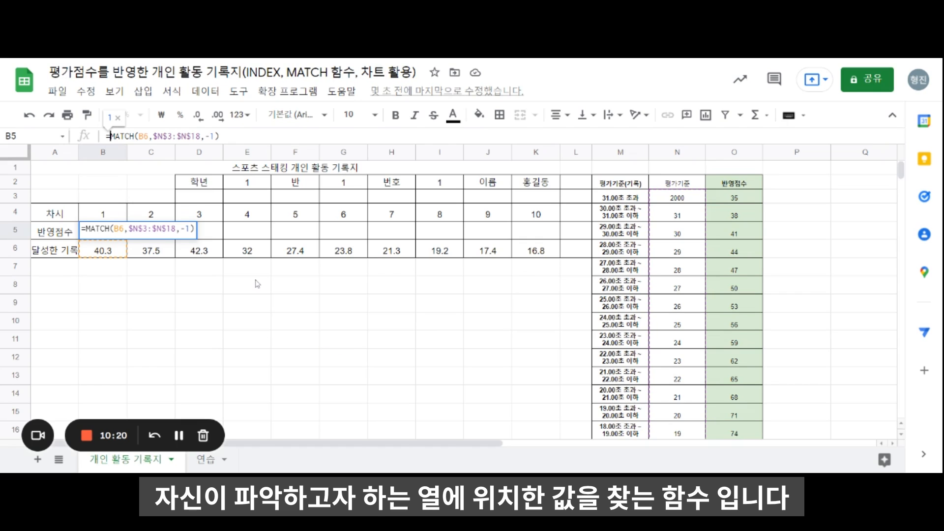
left_click(168, 271)
key("Escape")
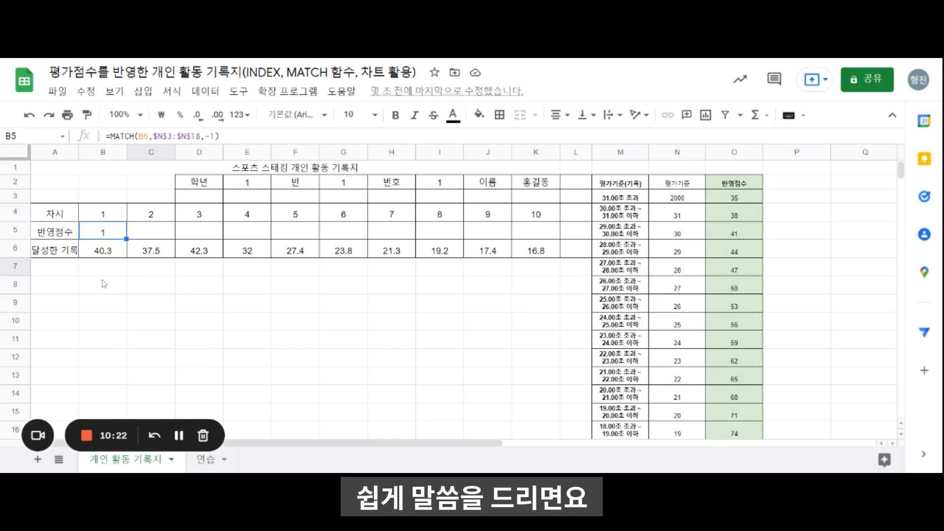
Compare the record in B6 with the criterion and 반영점수 in row 3, and examine the matching pair in row 18
left_click(112, 253)
left_click(675, 199)
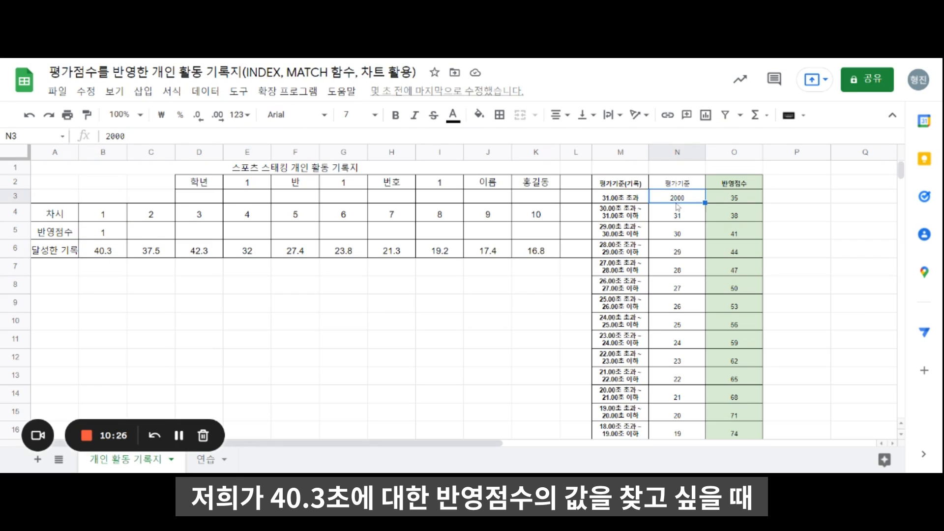
left_click(746, 201)
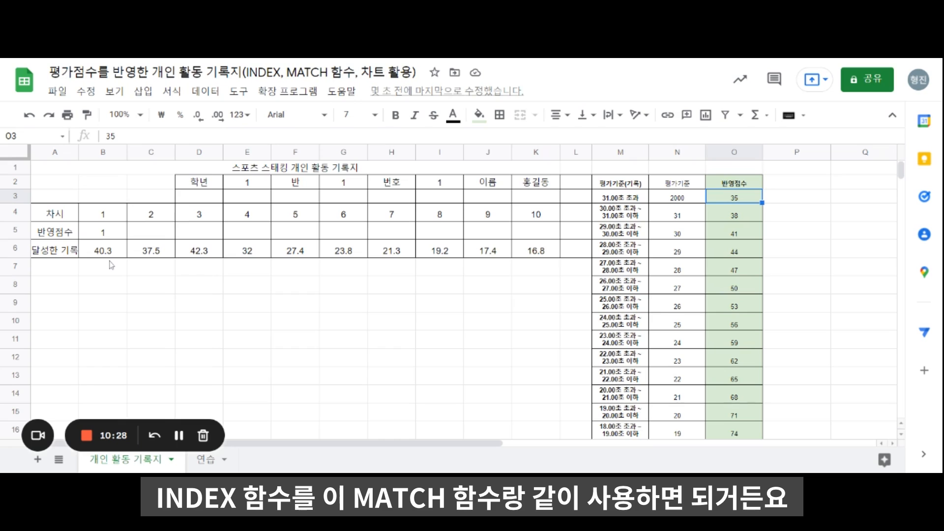
left_click(106, 231)
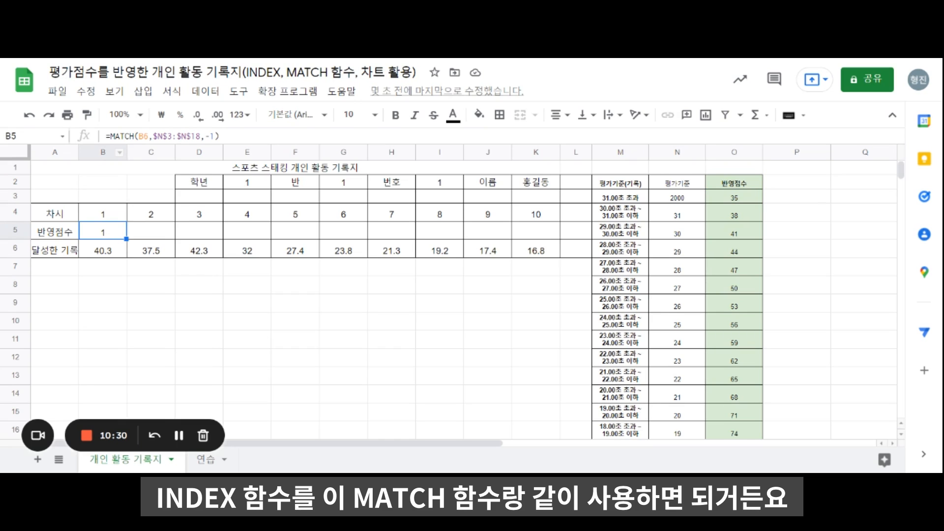
left_click(103, 252)
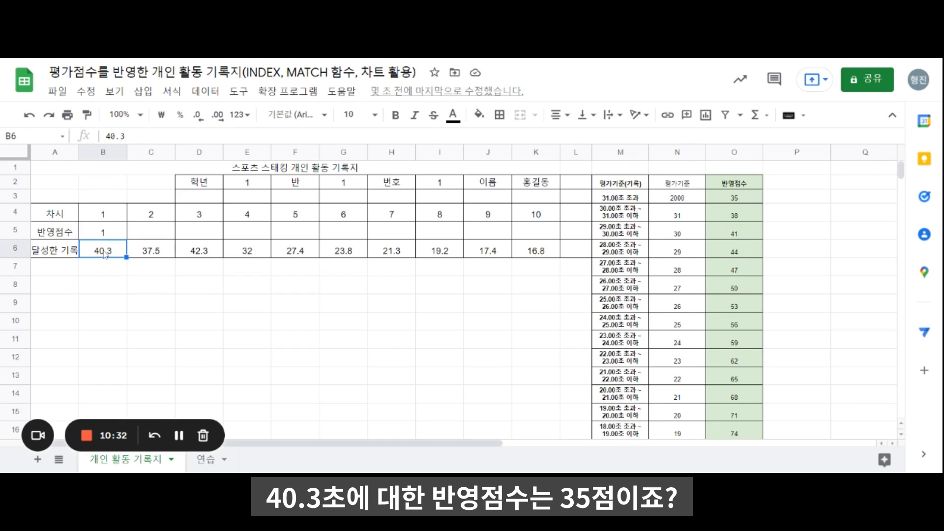
left_click(732, 197)
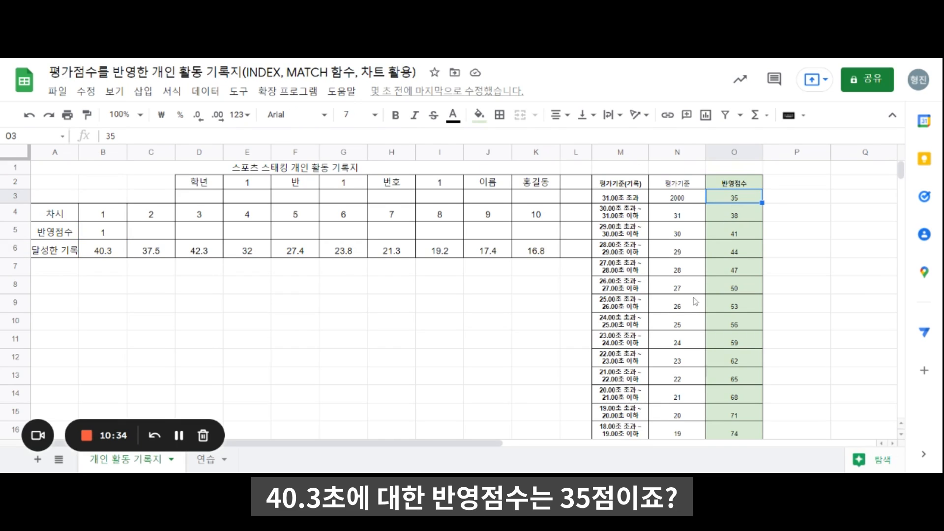
scroll(695, 301, "down", 2)
left_click(681, 369)
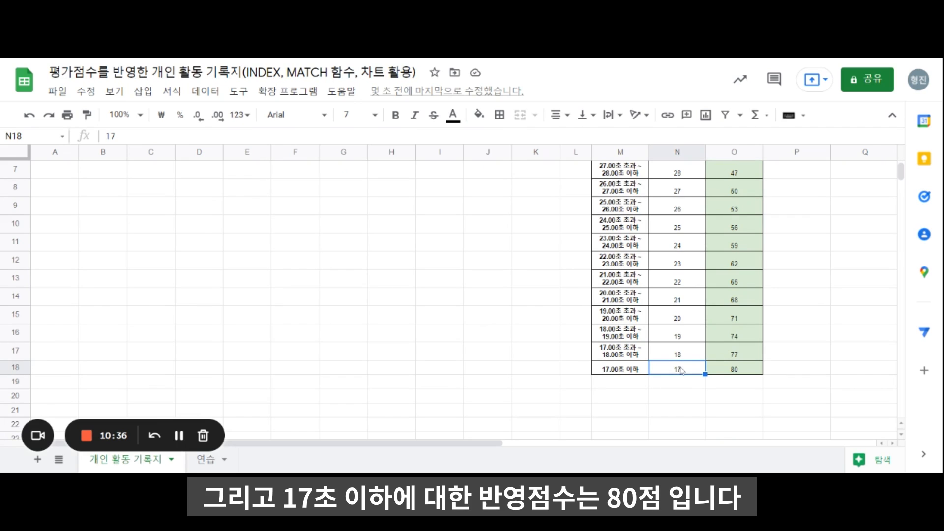
left_click(734, 370)
scroll(284, 253, "up", 3)
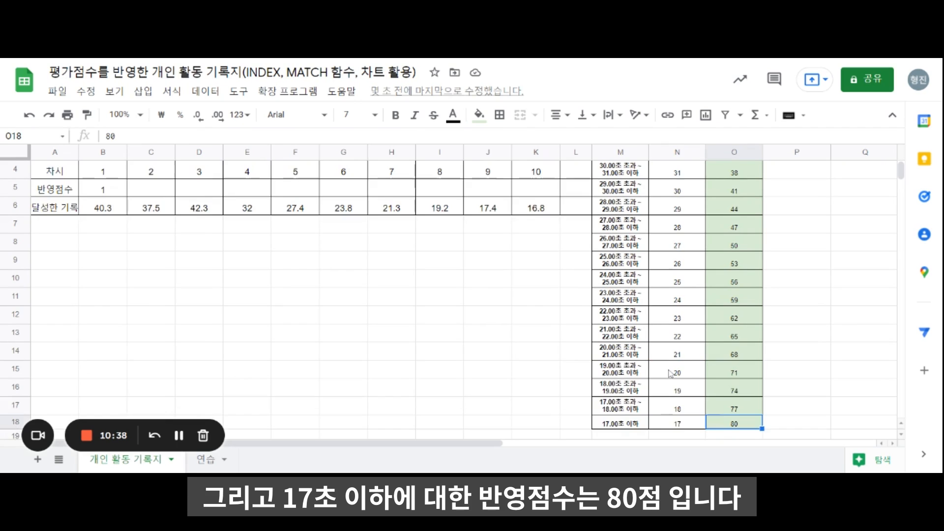
Wrap the MATCH formula in B5 in an INDEX function that uses the 반영점수 range O3:O18 as its reference argument
left_click(113, 231)
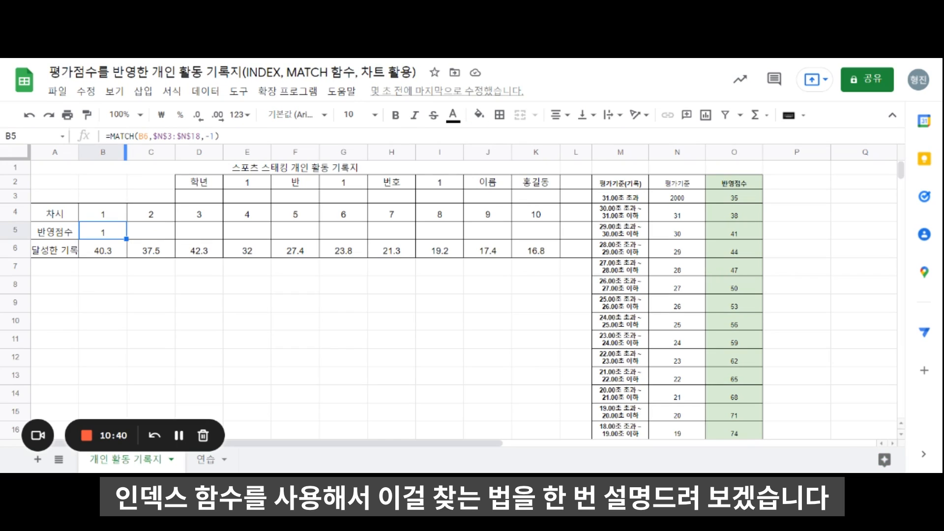
key("F2")
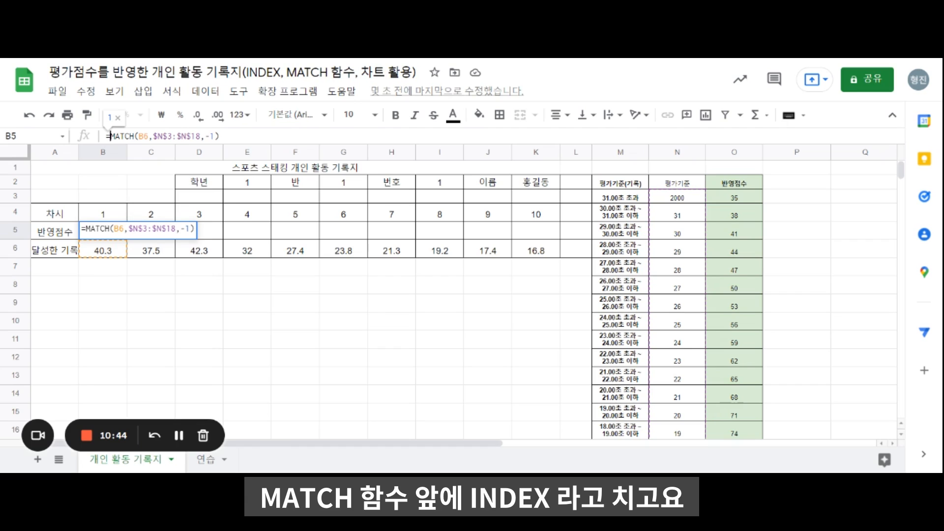
type("INDEX")
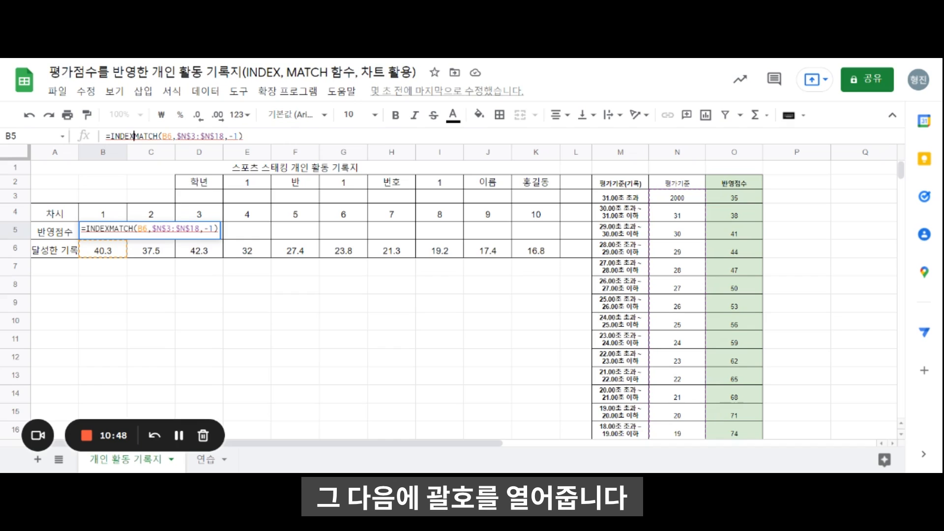
type("(")
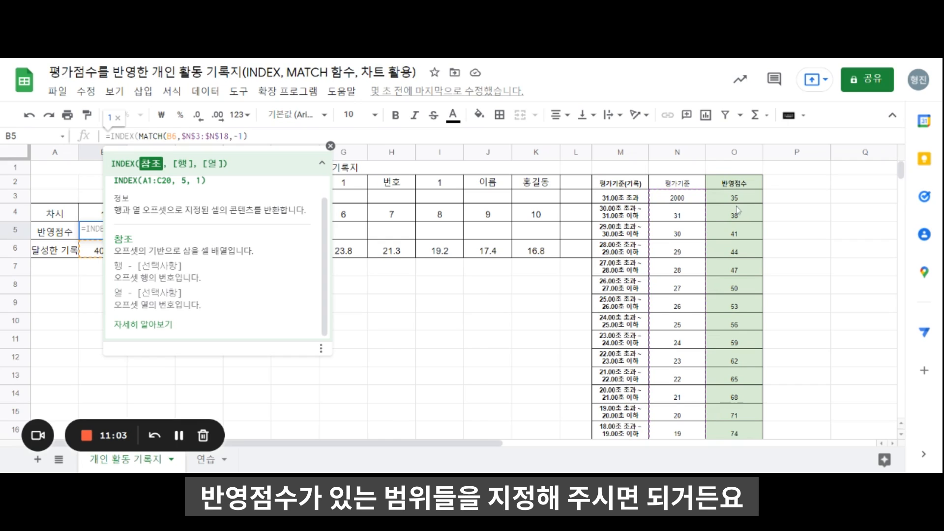
left_click_drag(742, 199, 734, 261)
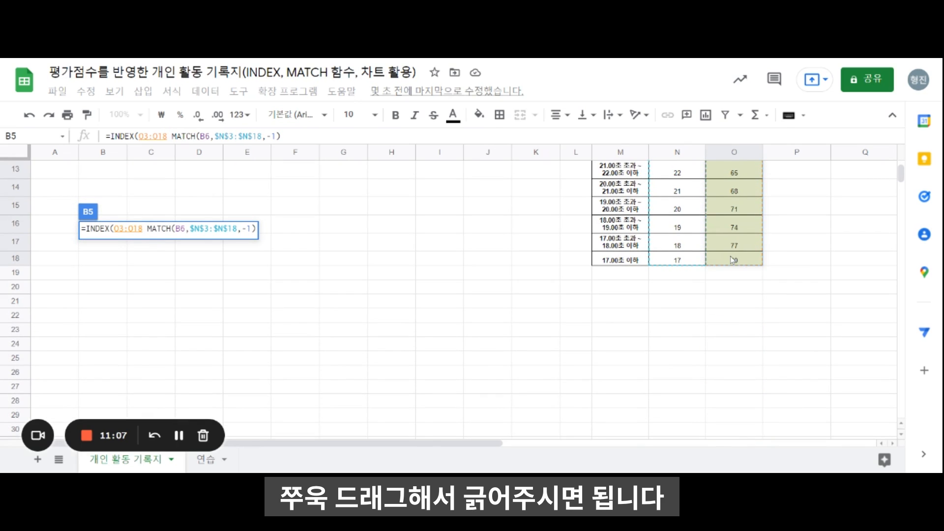
scroll(698, 270, "up", 4)
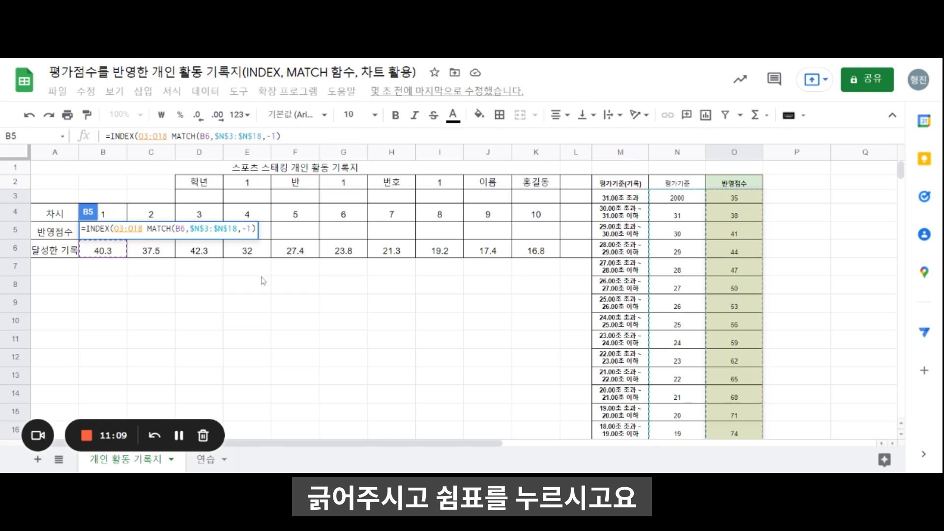
type(",")
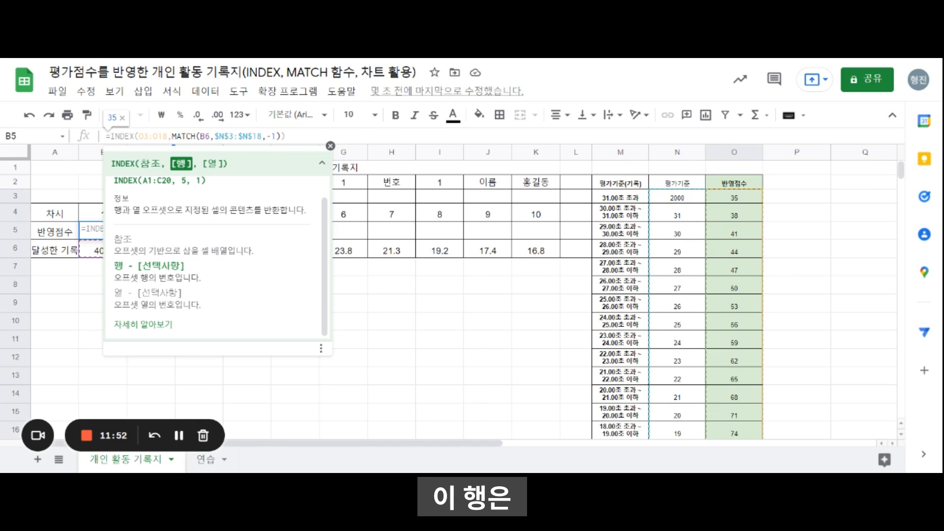
Examine the MATCH expression serving as INDEX's row argument in B5, leaving no space between the comma and MATCH
left_click(176, 136)
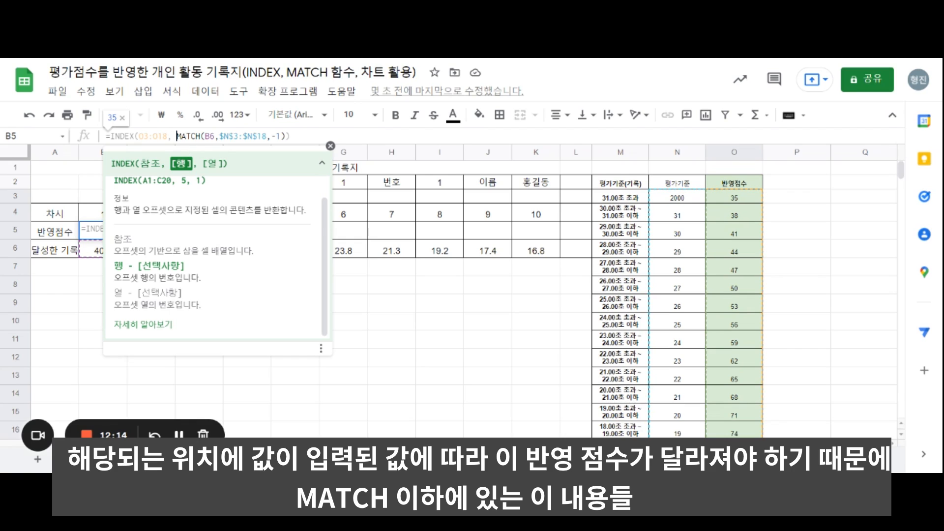
left_click_drag(176, 136, 286, 135)
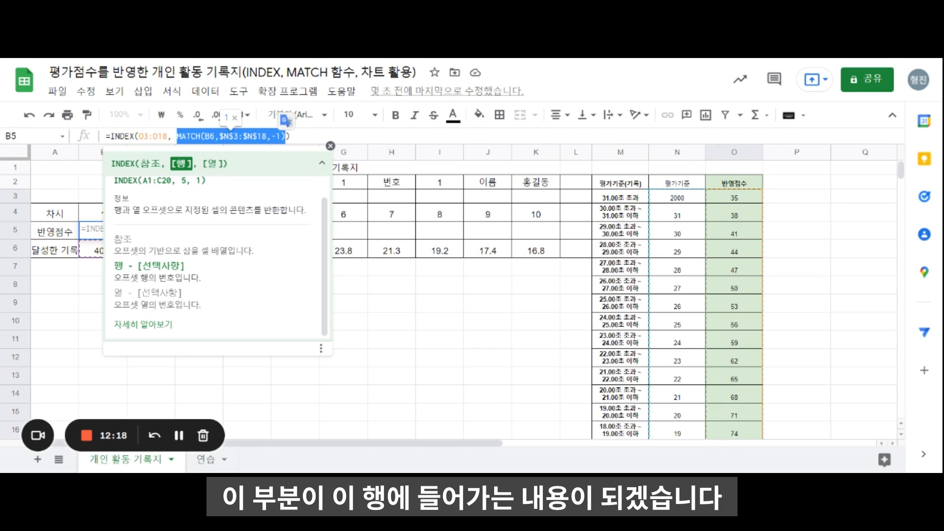
left_click(177, 136)
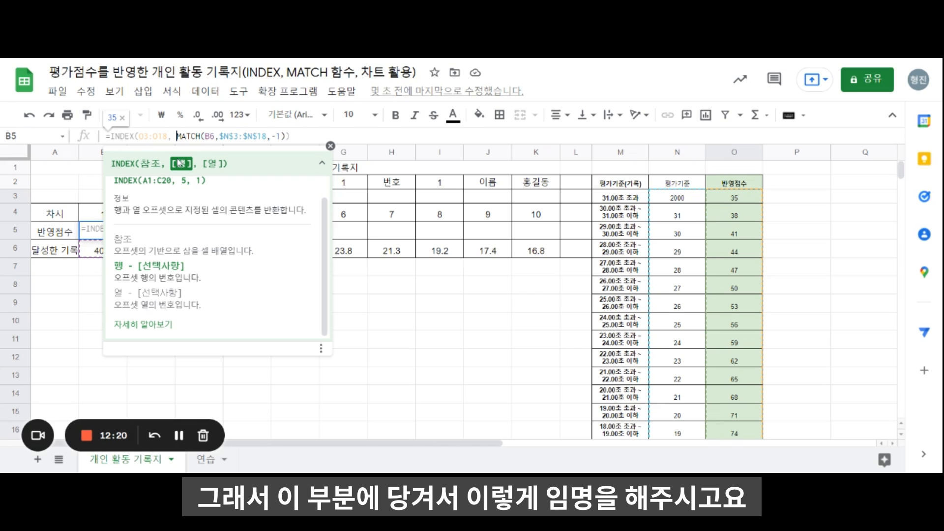
key("BackSpace")
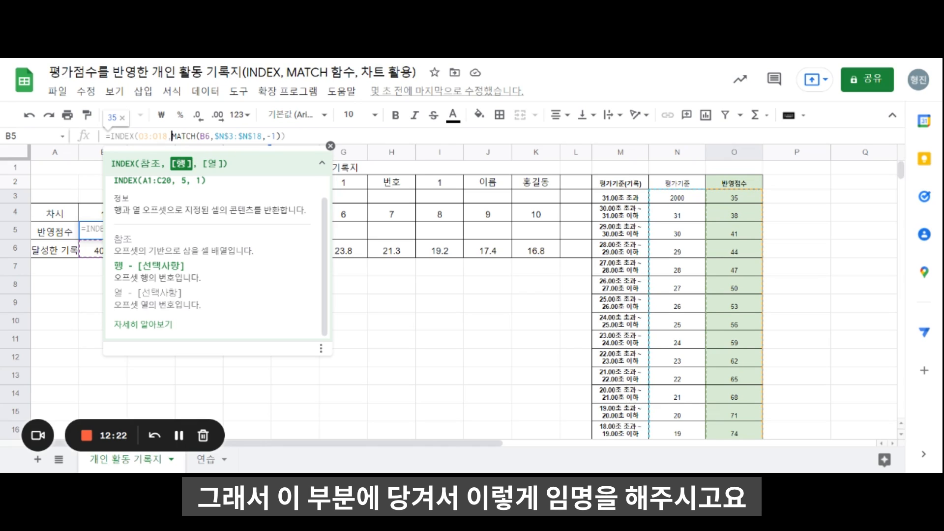
Make INDEX's reference range in B5 absolute, giving =INDEX($O$3:$O$18,MATCH(B6,$N$3:$N$18,-1))
left_click(153, 136)
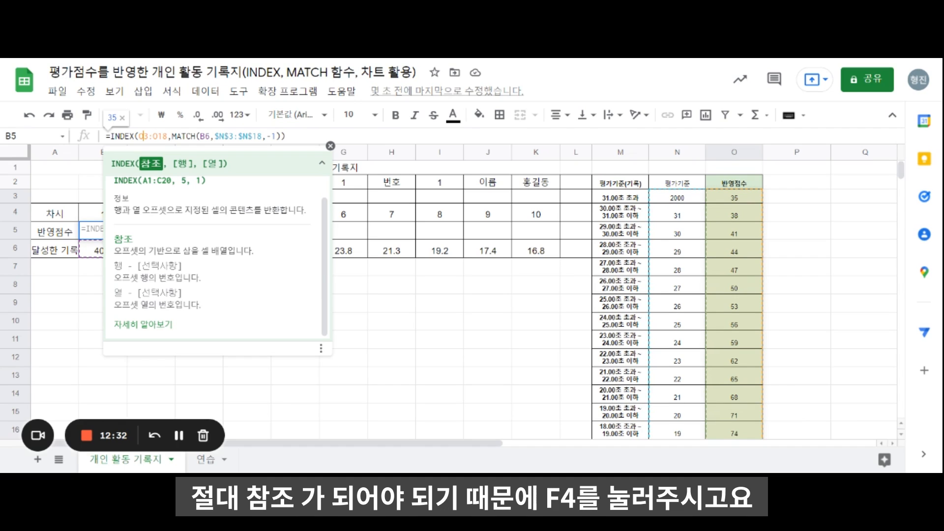
key("F4")
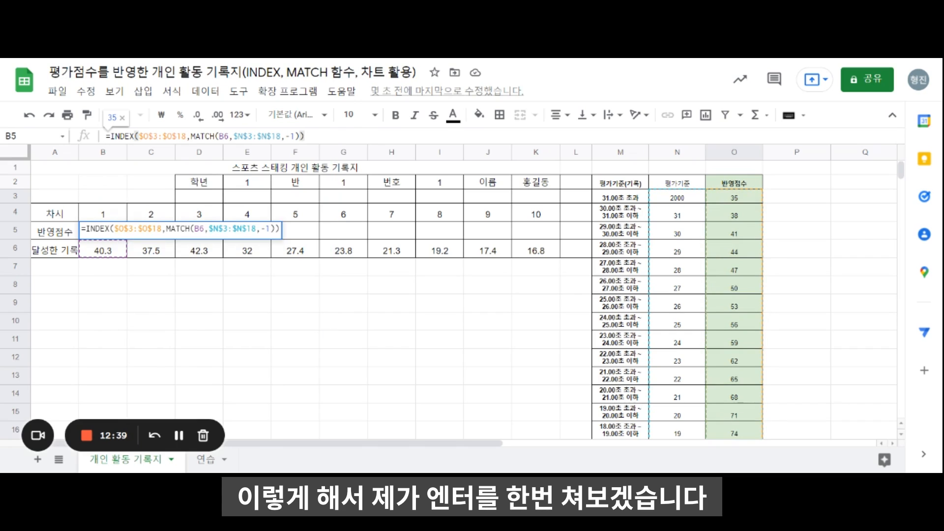
key("Return")
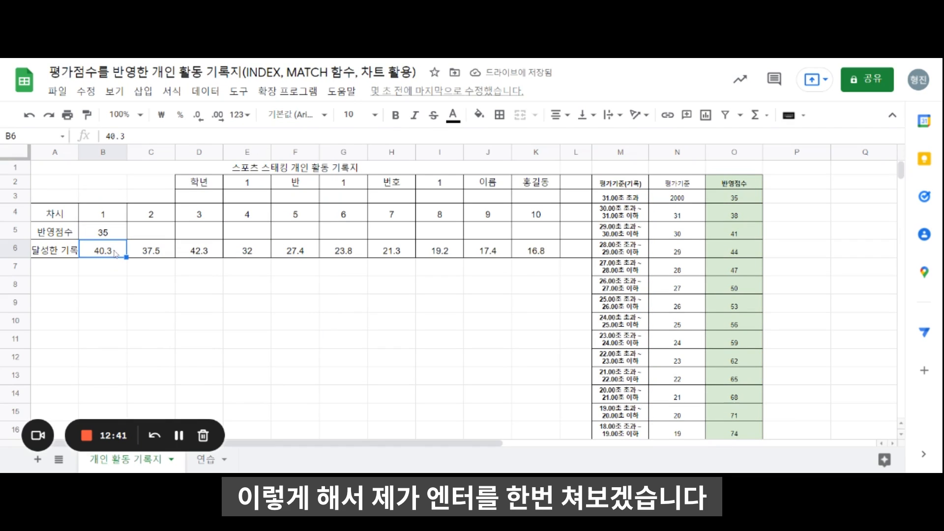
Trace B5's formula by comparing the record in B6 with the 평가기준 values, the MATCH and INDEX parts, and the 반영점수 in O3
left_click(104, 236)
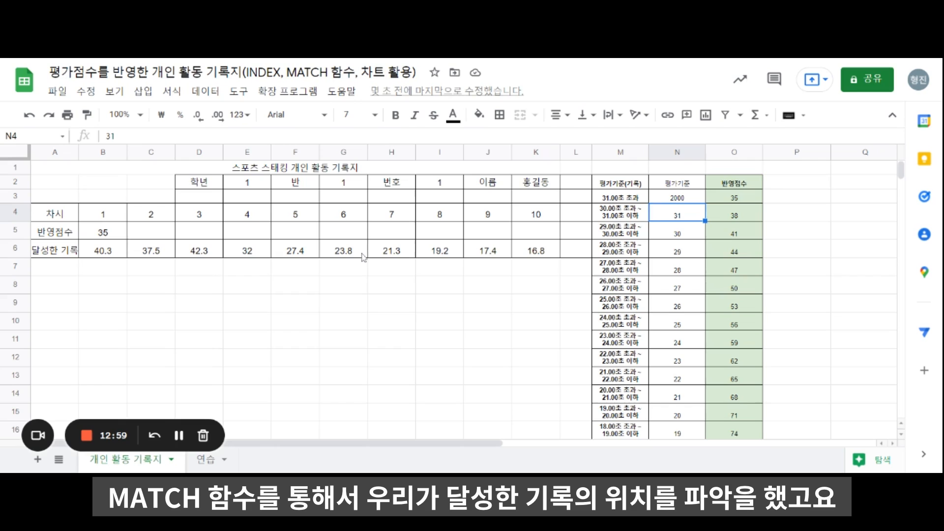
left_click(105, 251)
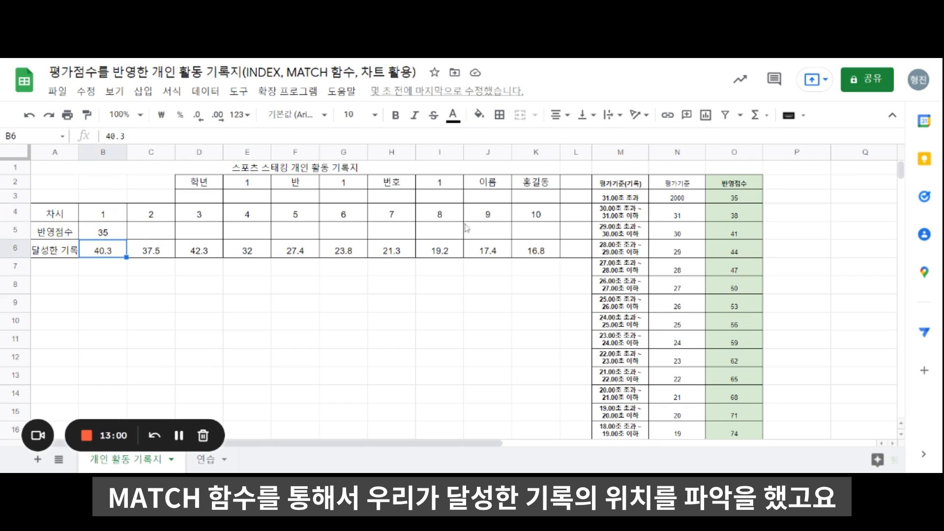
left_click(667, 218)
left_click(103, 232)
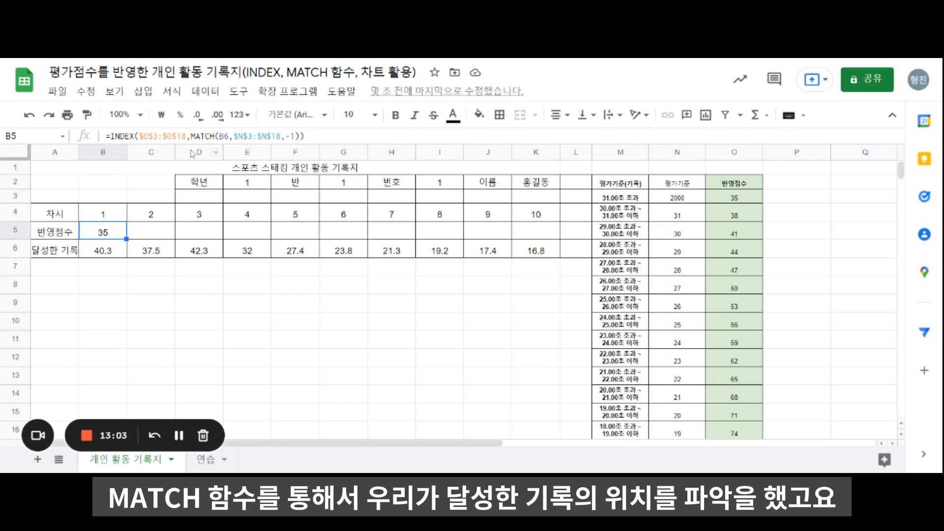
double_click(102, 232)
left_click(239, 135)
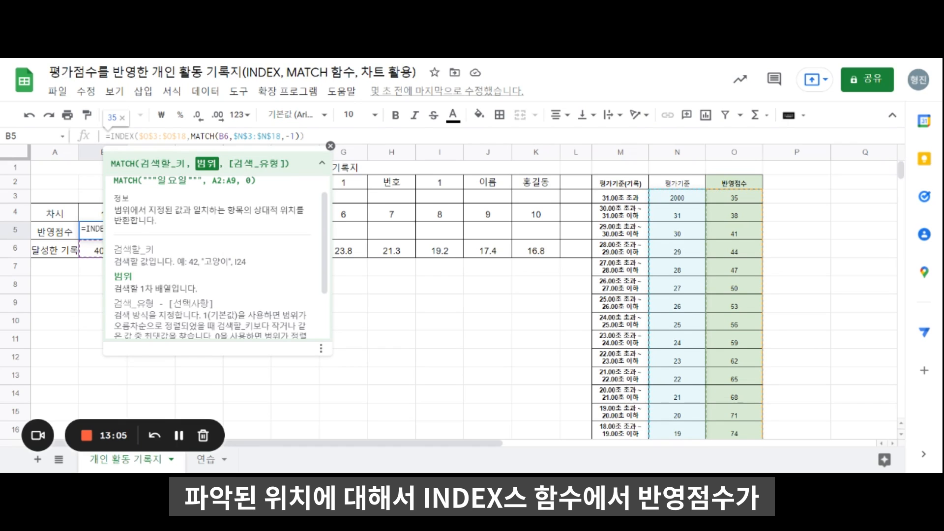
left_click(114, 136)
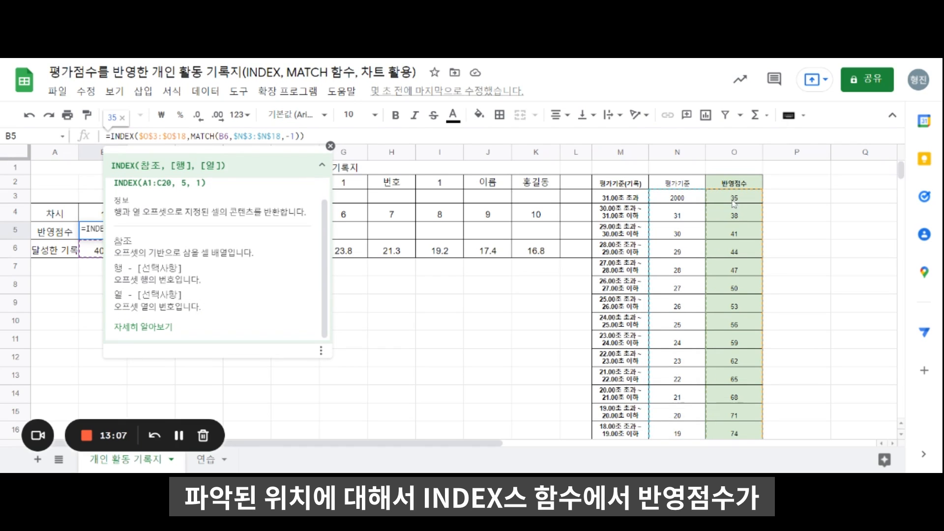
left_click(678, 198)
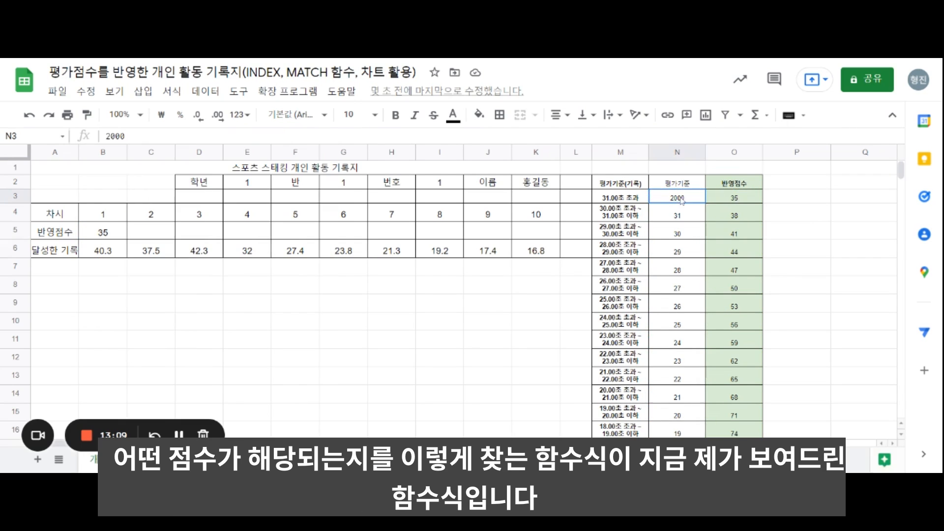
left_click(734, 199)
Fill the B5 formula across to K5 and compare K5's 반영점수 with the record in K6
left_click(109, 231)
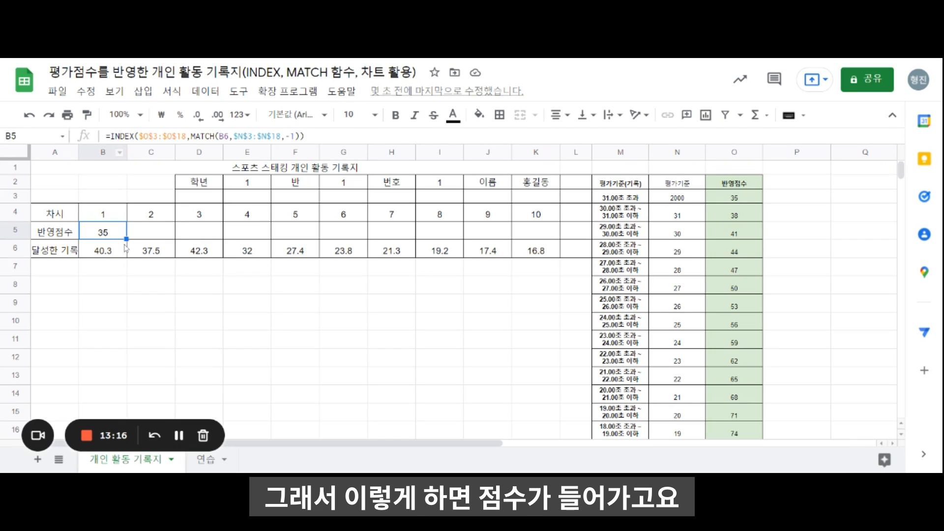
left_click_drag(126, 239, 540, 245)
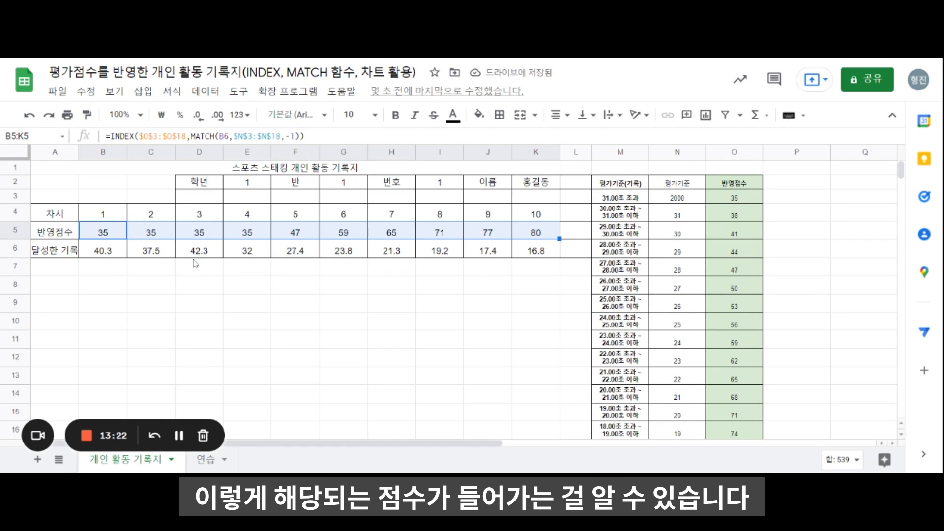
left_click(539, 255)
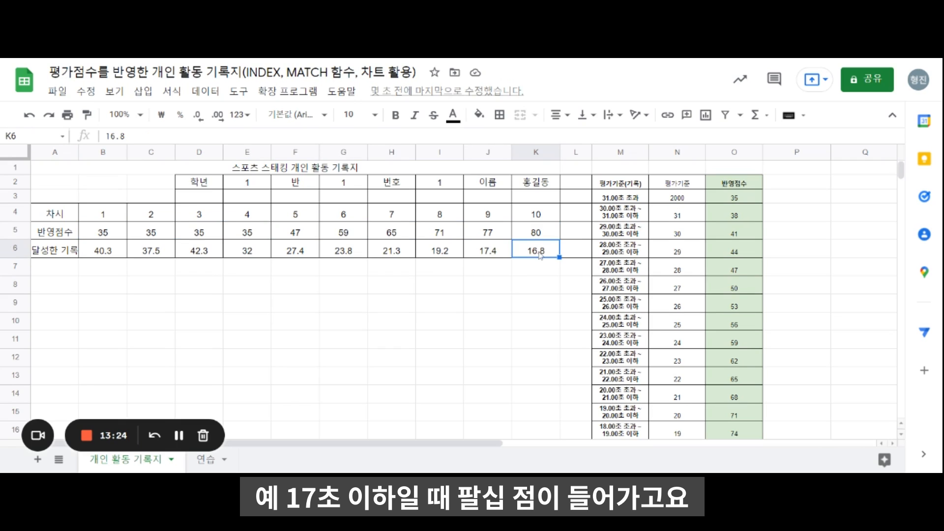
left_click(538, 234)
Check the filled scores against criteria rows 17 and 18, and inspect the results in K5, E5 and F5
scroll(626, 358, "down", 3)
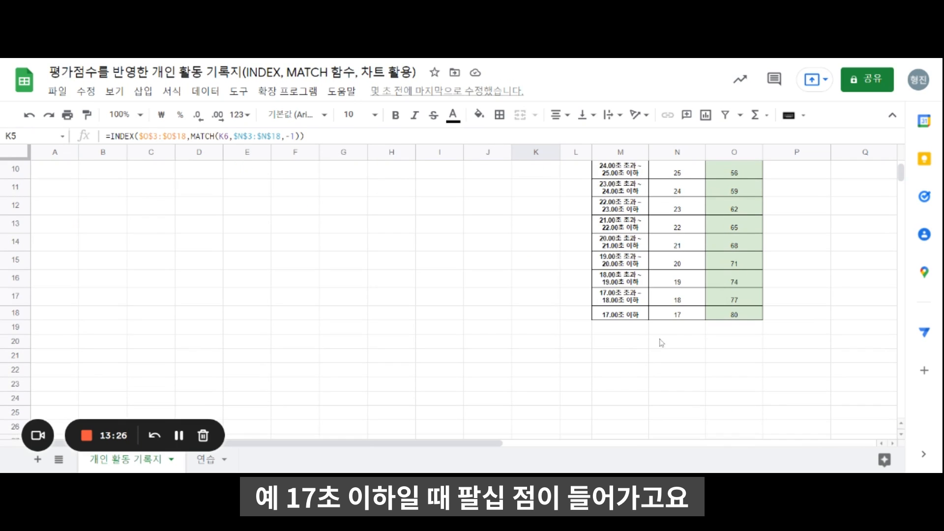
left_click(678, 299)
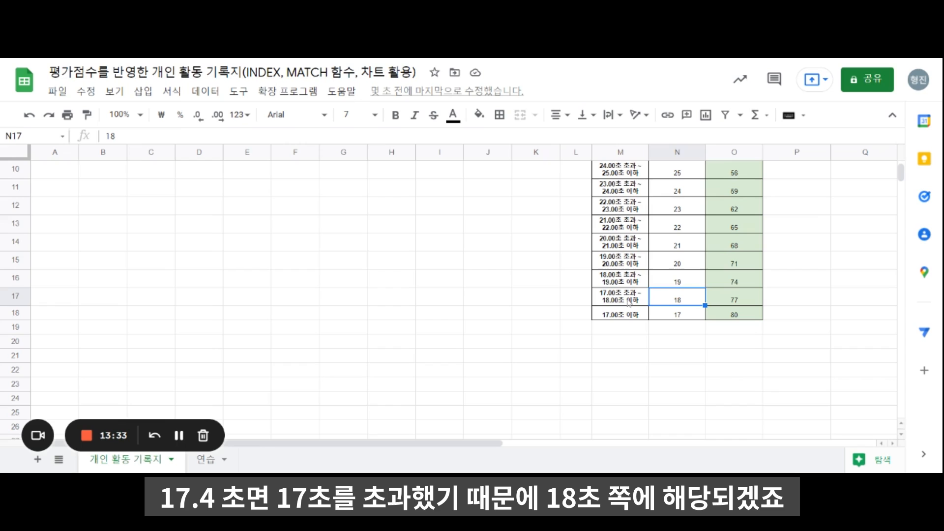
left_click(629, 301)
left_click(686, 303)
scroll(736, 307, "up", 3)
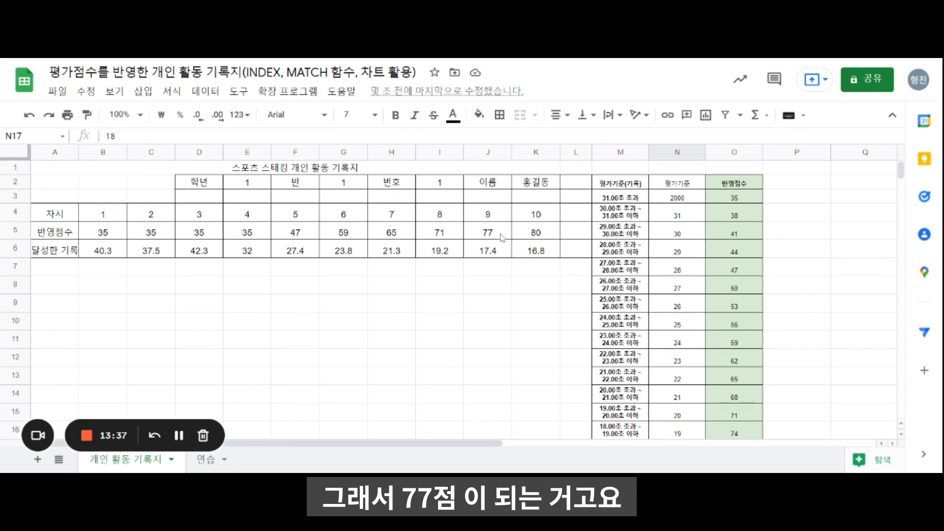
left_click(521, 236)
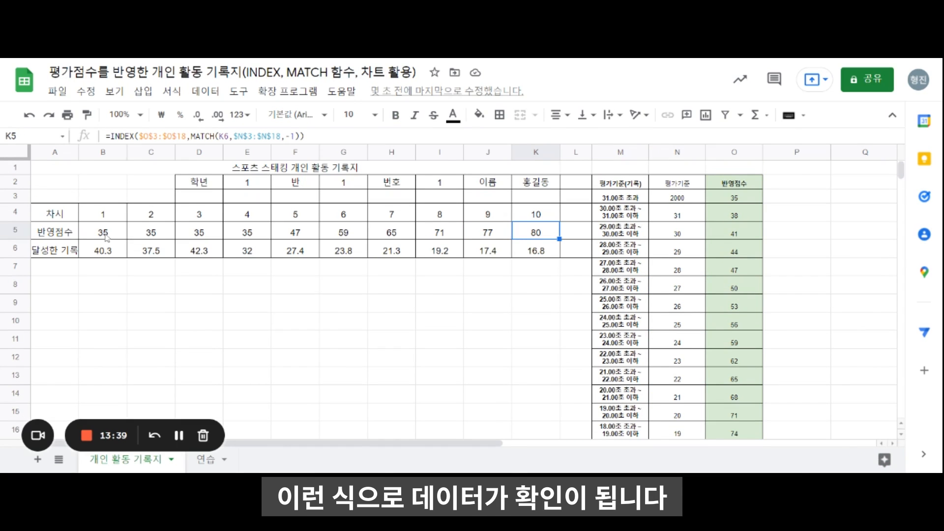
left_click(261, 237)
left_click(292, 238)
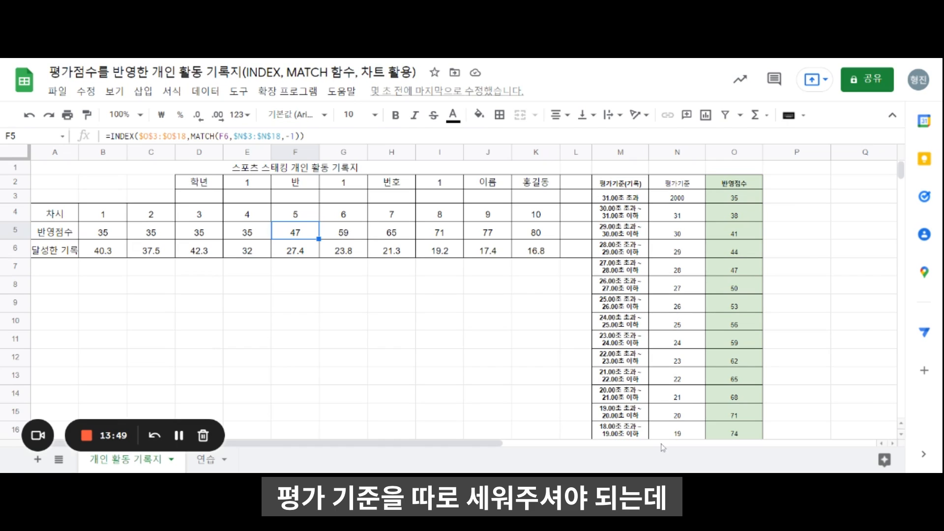
Examine the 평가기준(기록) entries from M3 to M8 as a possible search range for MATCH
left_click(620, 200)
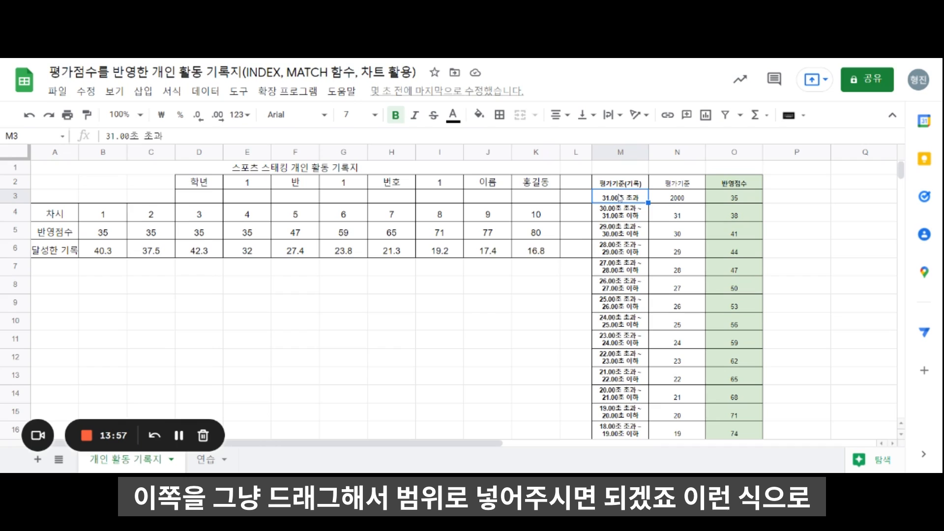
left_click_drag(628, 205, 643, 169)
scroll(636, 220, "up", 1)
left_click(619, 214)
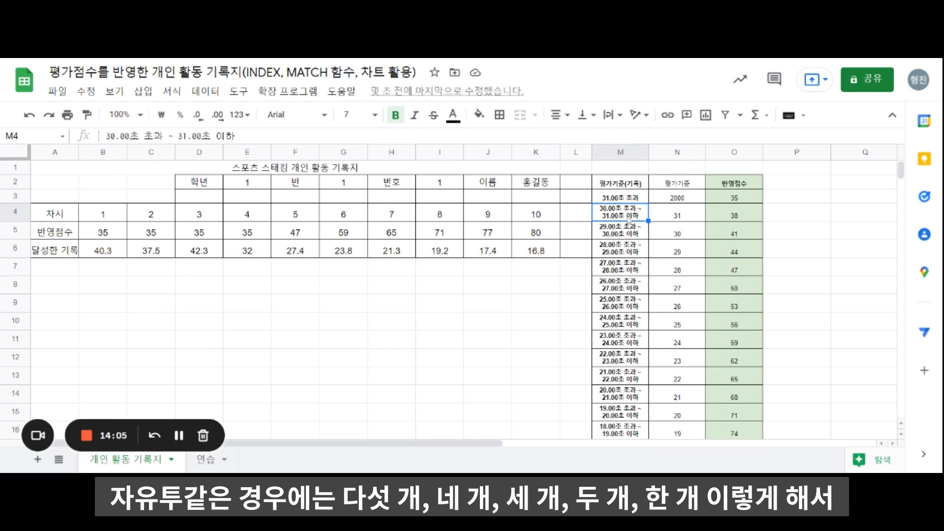
left_click_drag(629, 198, 633, 288)
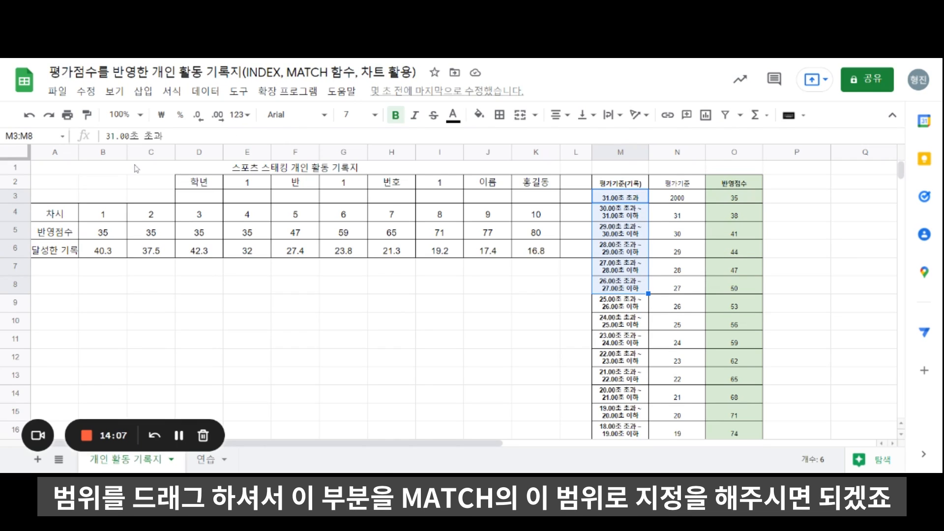
Open the B5 formula and read the help for MATCH's 검색_유형 argument
left_click(107, 230)
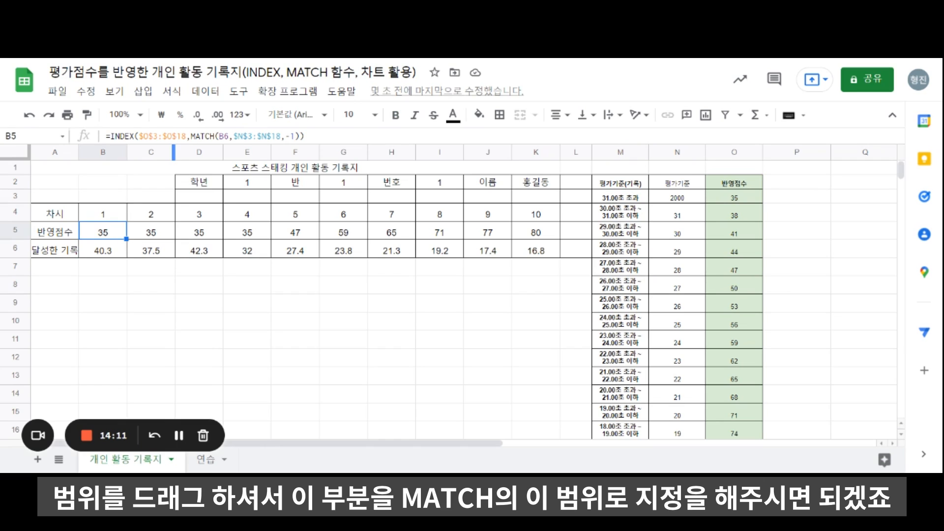
key("F2")
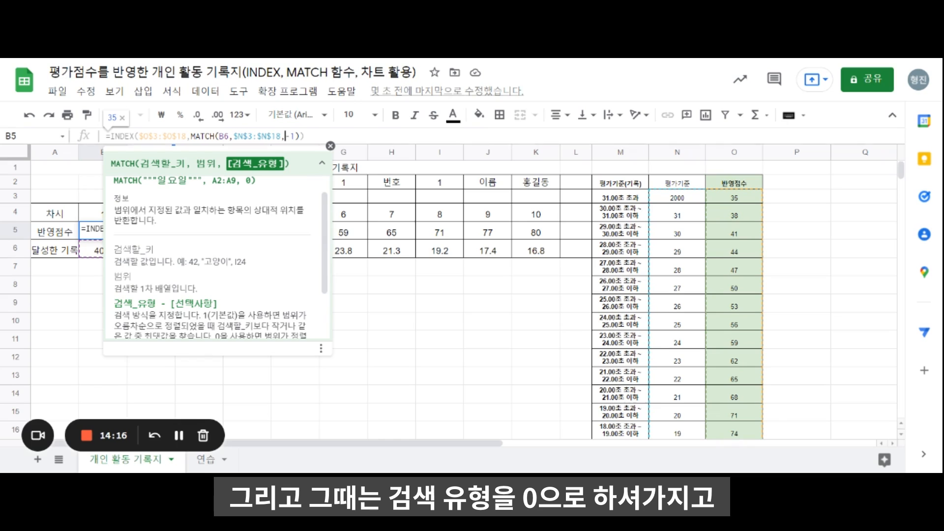
left_click(284, 135)
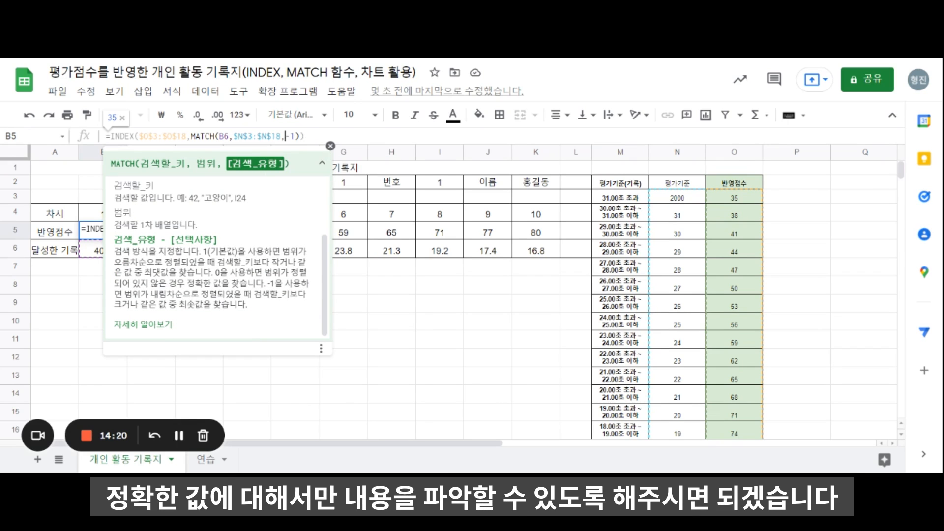
left_click(298, 136)
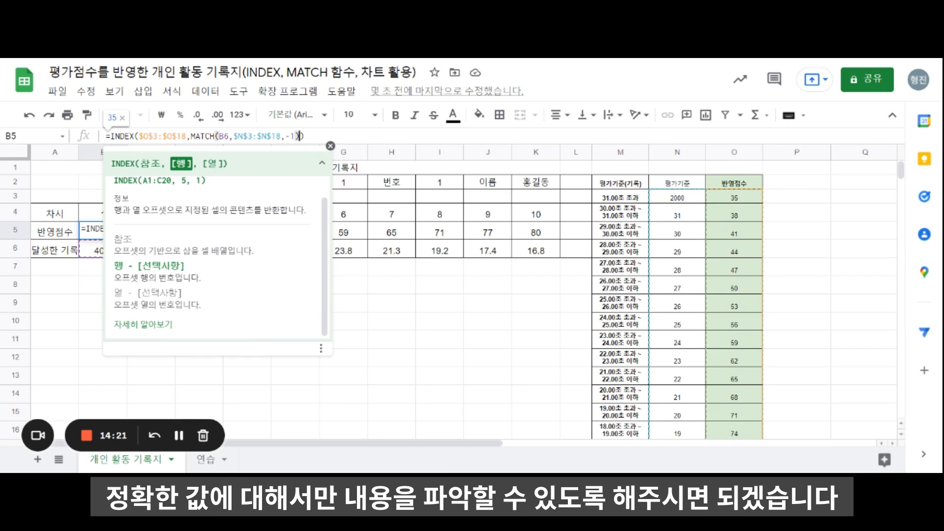
Leave the B5 formula and merge the empty cells B8:K14 below the record table into one cell
left_click(330, 146)
left_click(225, 290)
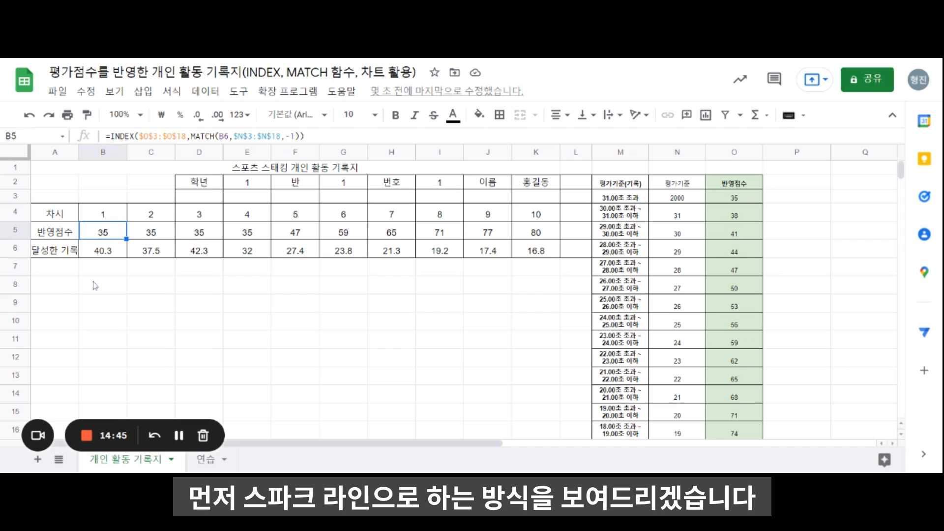
scroll(60, 297, "down", 1)
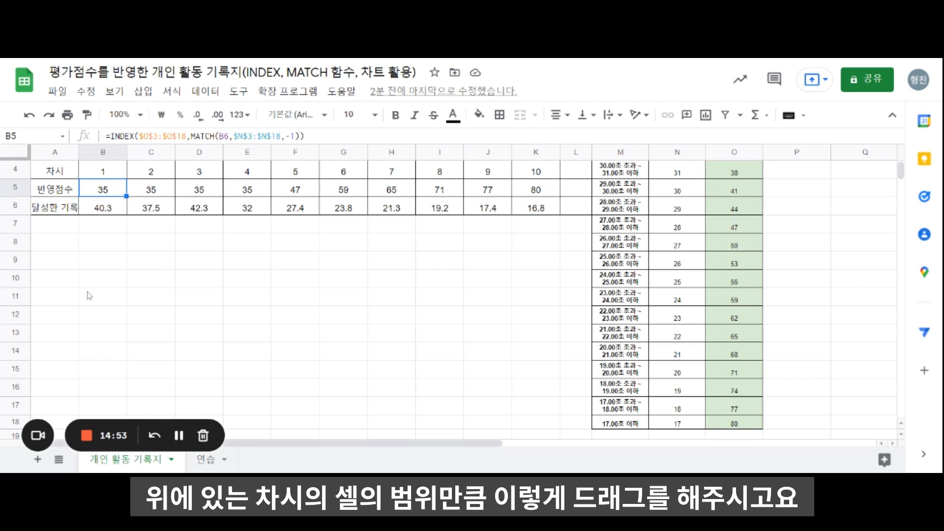
left_click_drag(100, 241, 554, 349)
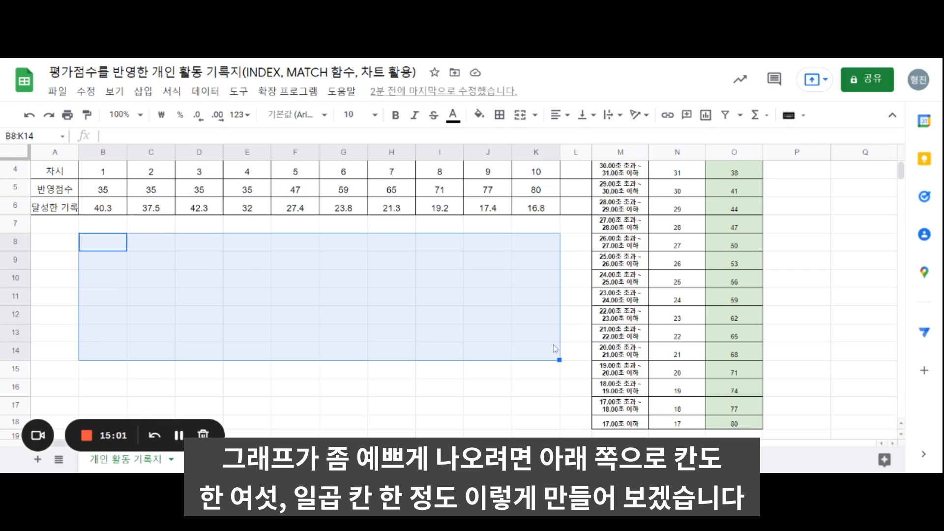
left_click(521, 122)
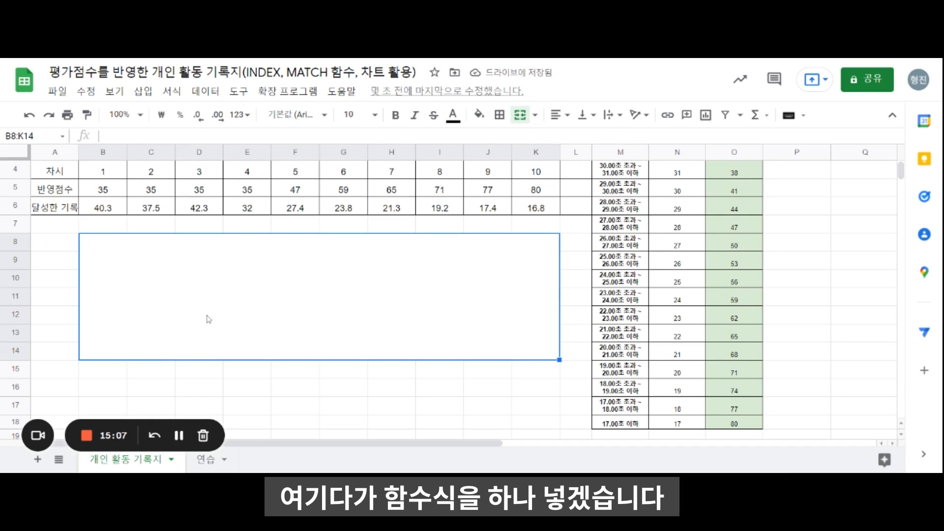
Enter =SPARKLINE(B6:K6) in the merged cell B8:K14 to graph the 달성한 기록 values
type("=")
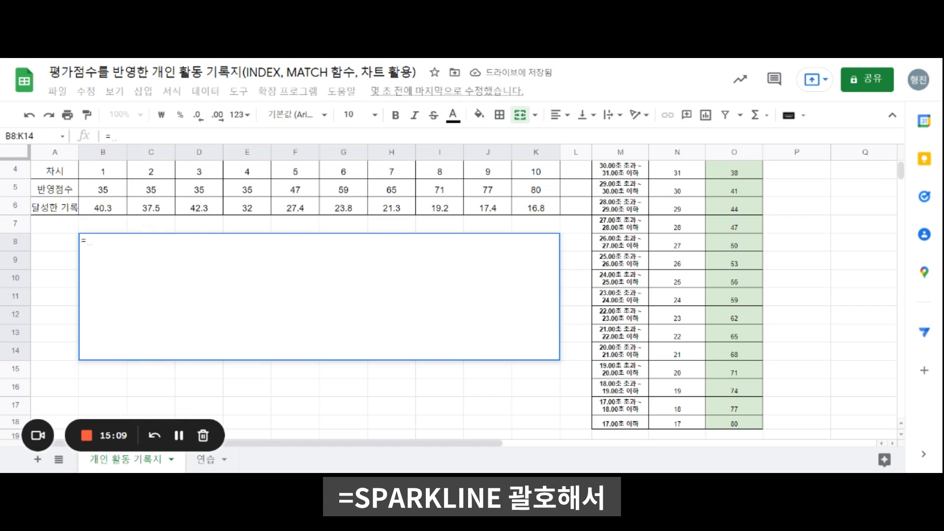
type("SPARK")
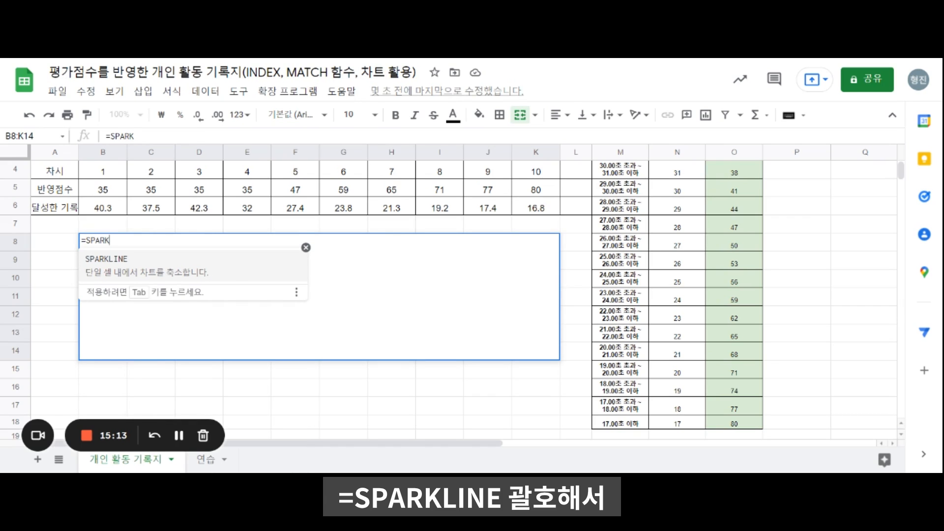
type("LINE(")
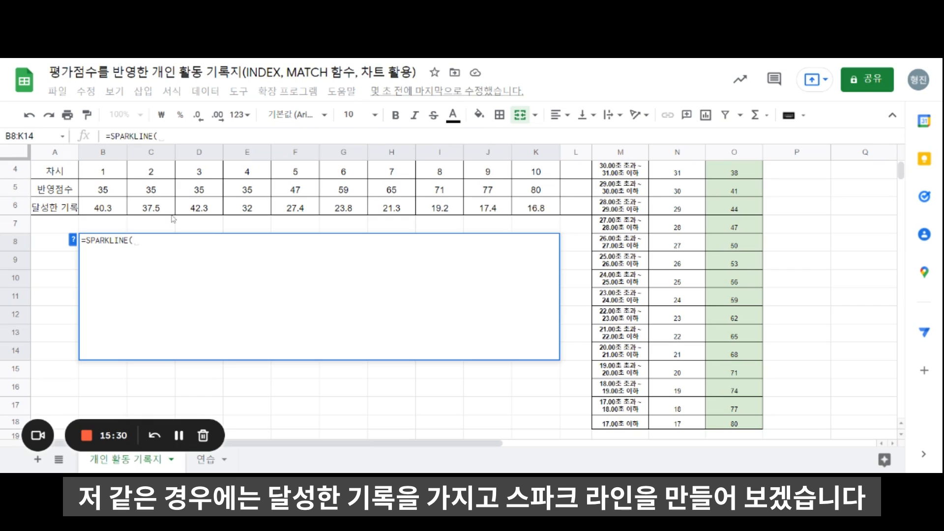
left_click_drag(103, 209, 530, 213)
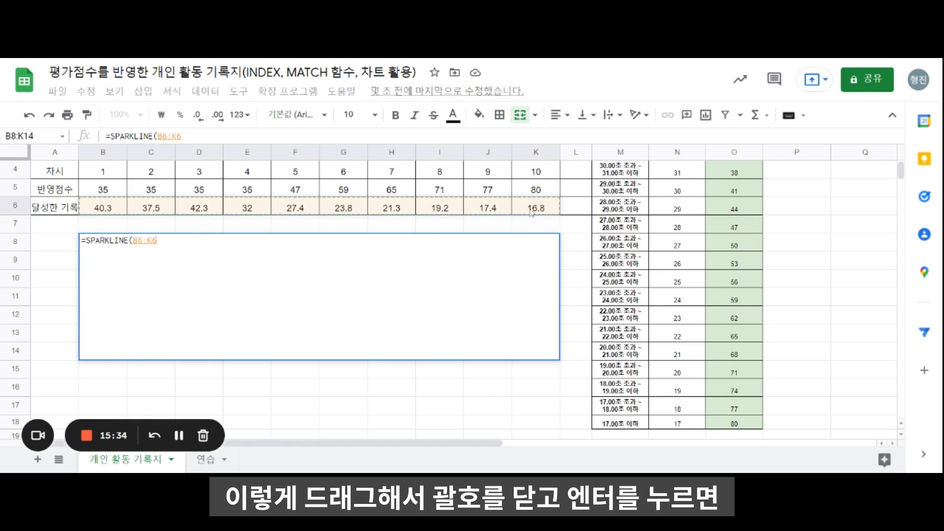
type(")")
key("Return")
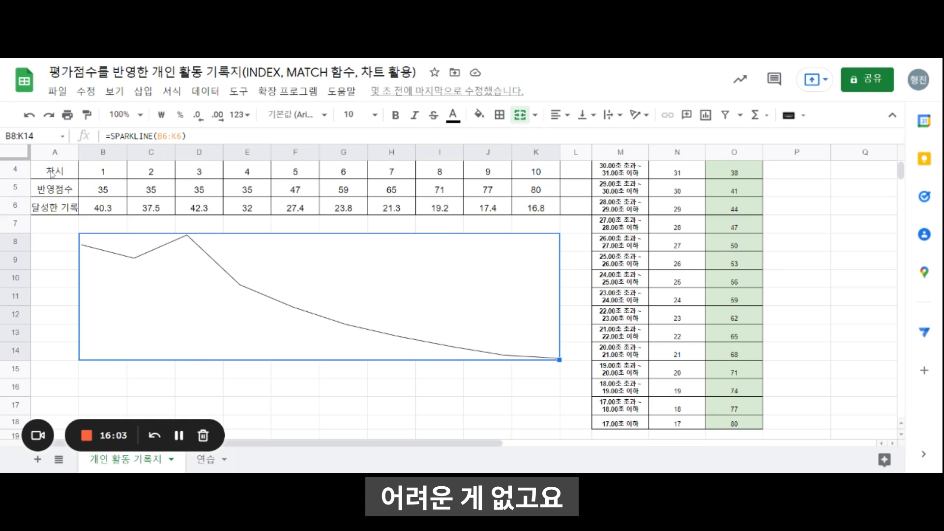
Insert a column chart from A4:K5 that plots 반영점수 by 차시
left_click(53, 172)
left_click(64, 189)
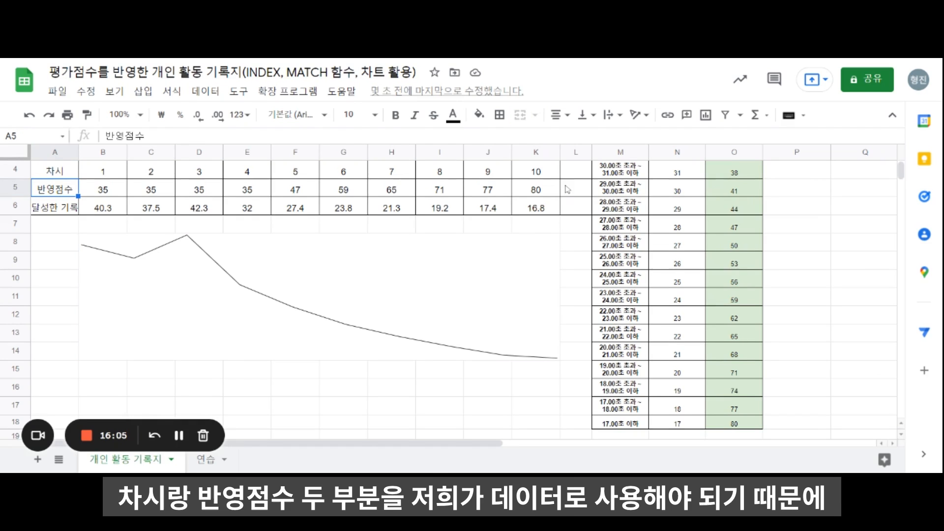
left_click_drag(55, 172, 534, 197)
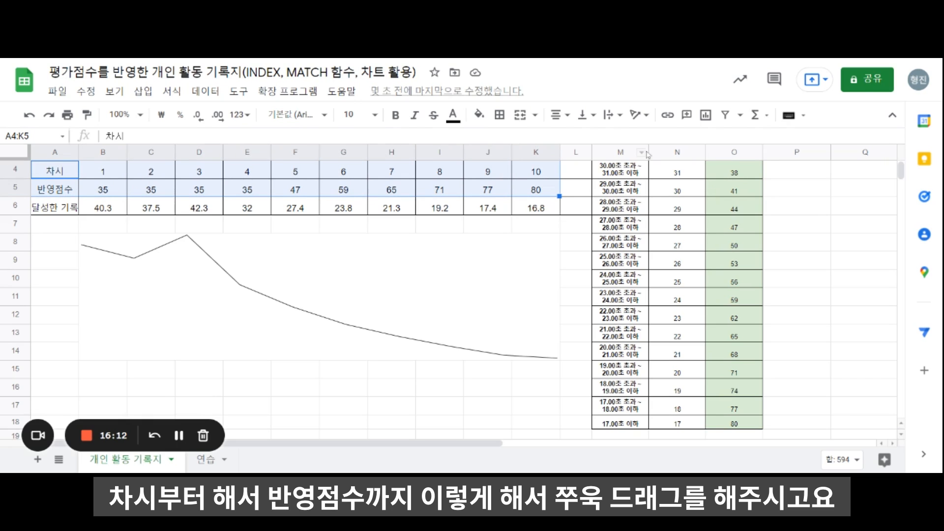
left_click(706, 116)
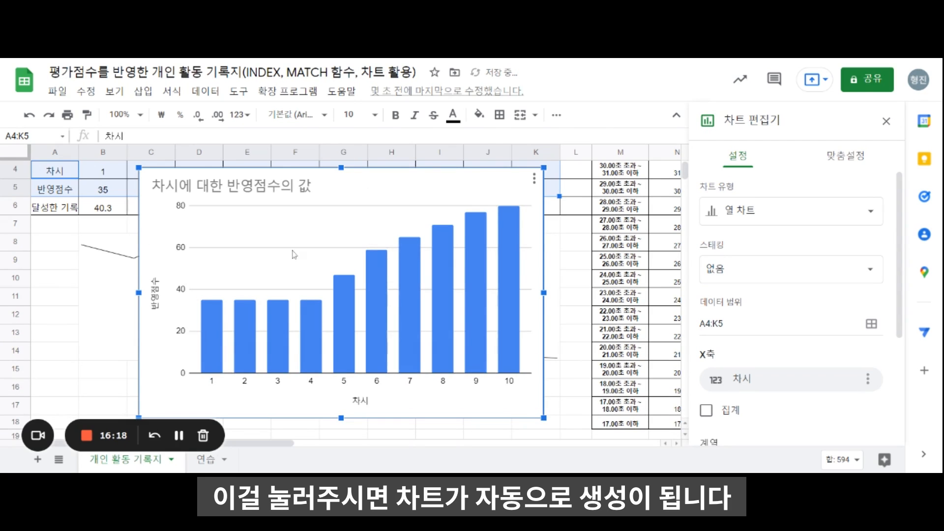
Place the chart directly below the sparkline, widen it to span columns B to K, and shorten it to end at row 27
left_click_drag(285, 222, 214, 430)
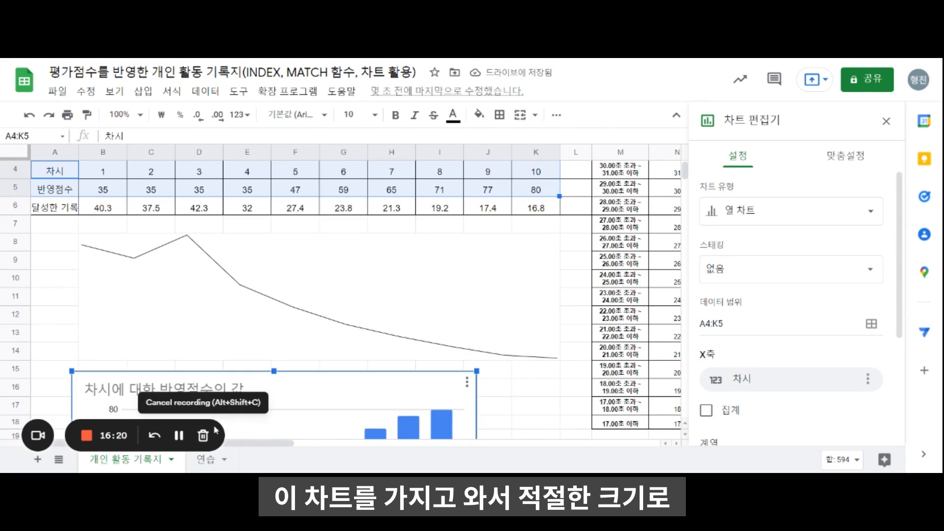
scroll(385, 424, "down", 3)
left_click_drag(486, 323, 560, 324)
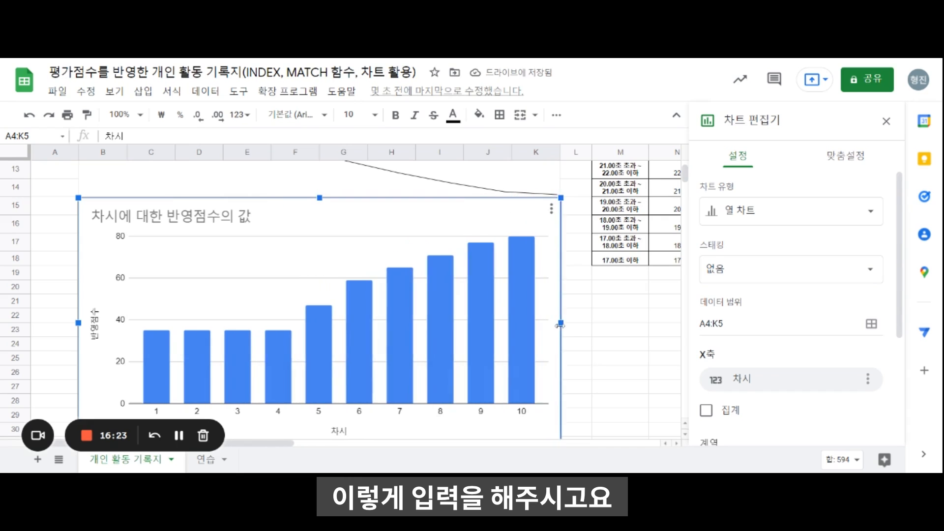
scroll(339, 378, "down", 3)
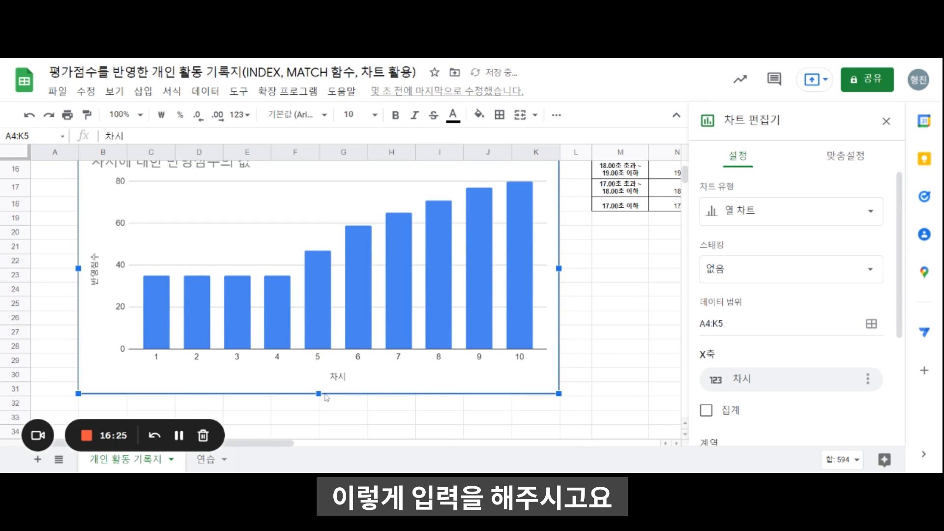
left_click_drag(319, 393, 336, 338)
Set the 달성한 기록 value in B6 to 17 and check how the sparkline and chart respond
scroll(562, 350, "up", 5)
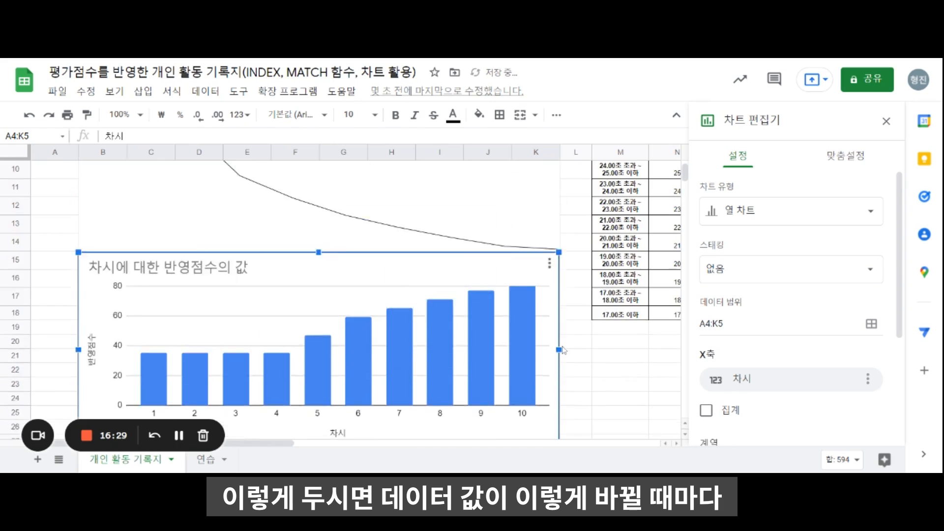
scroll(563, 350, "up", 8)
left_click(112, 252)
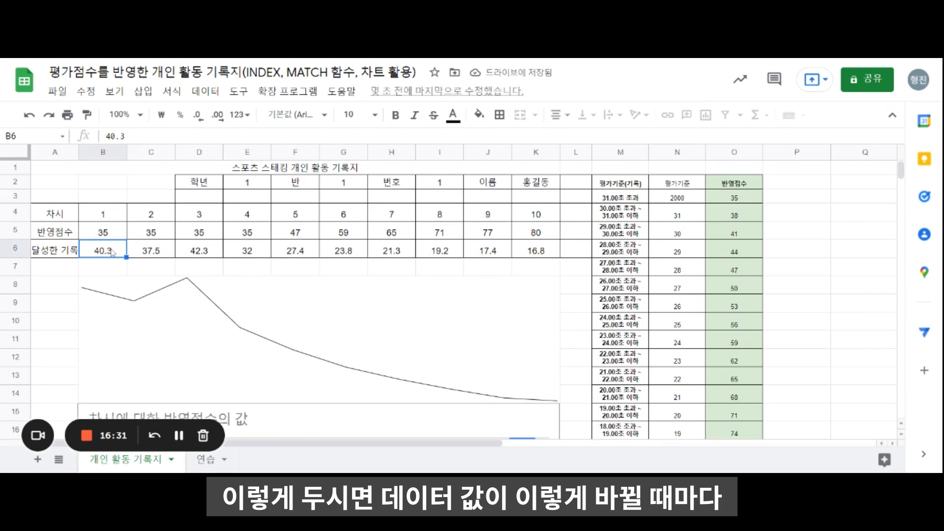
type("30")
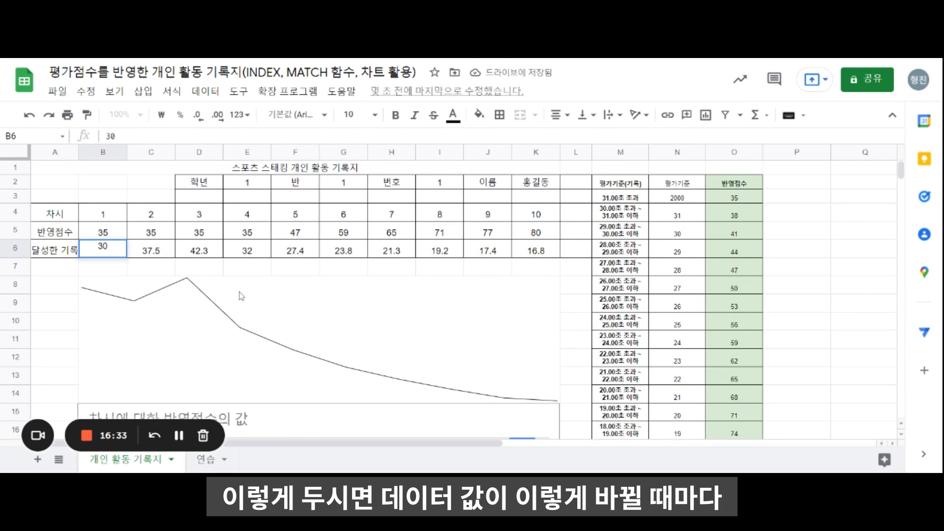
key("Return")
scroll(244, 296, "down", 5)
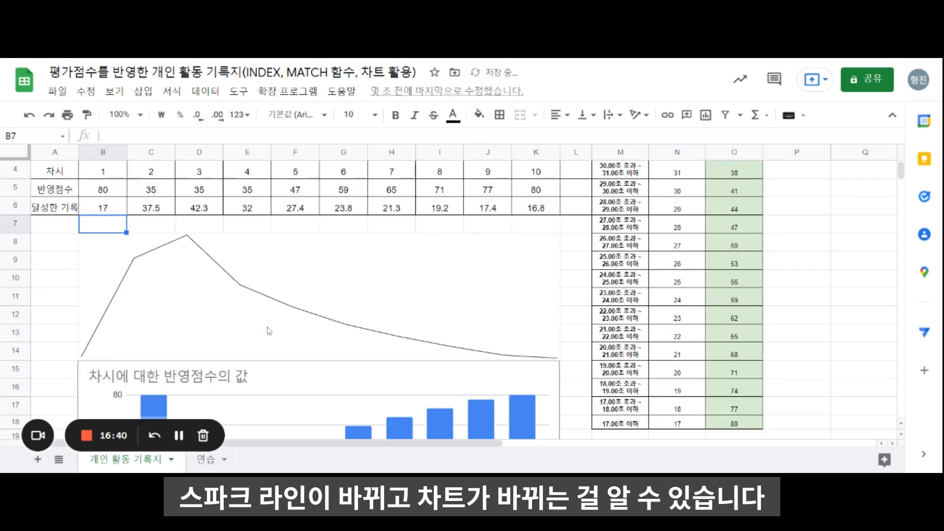
scroll(150, 255, "up", 2)
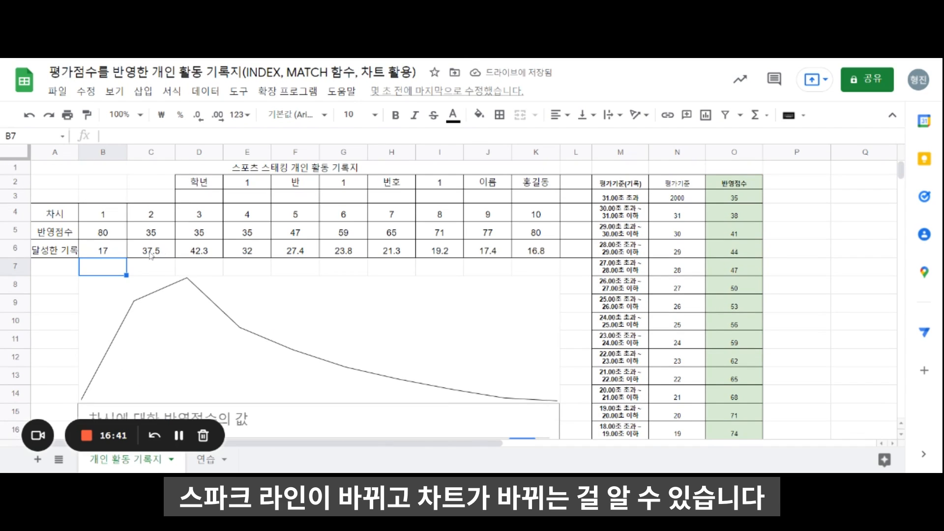
Set the records in C6, D6, E6 and F6 to 20, 43, 29 and 28, and inspect the sparkline and chart
left_click(151, 255)
type("20")
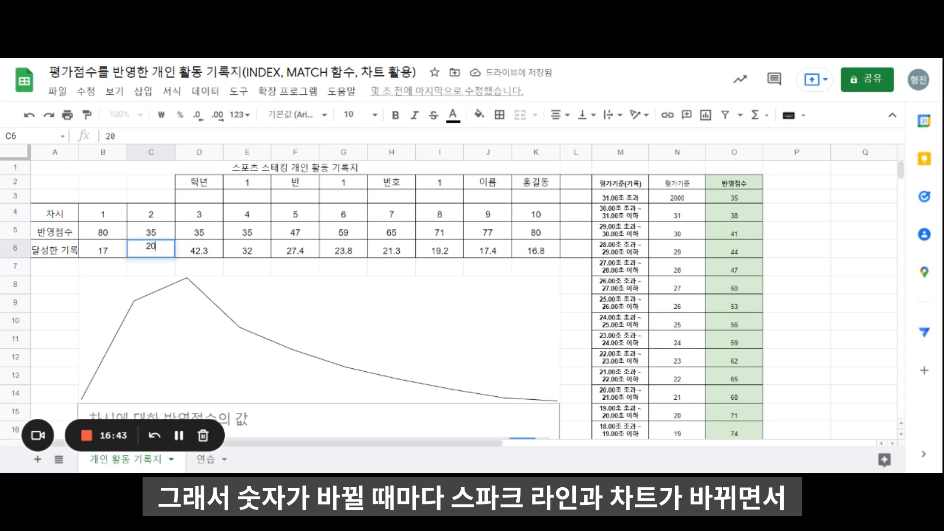
key("Return")
left_click(207, 256)
type("43")
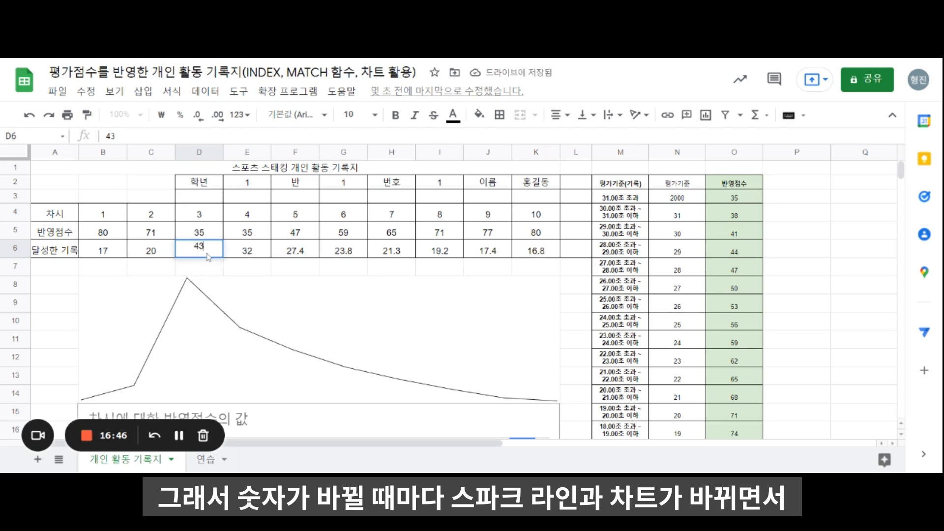
key("Return")
left_click(256, 253)
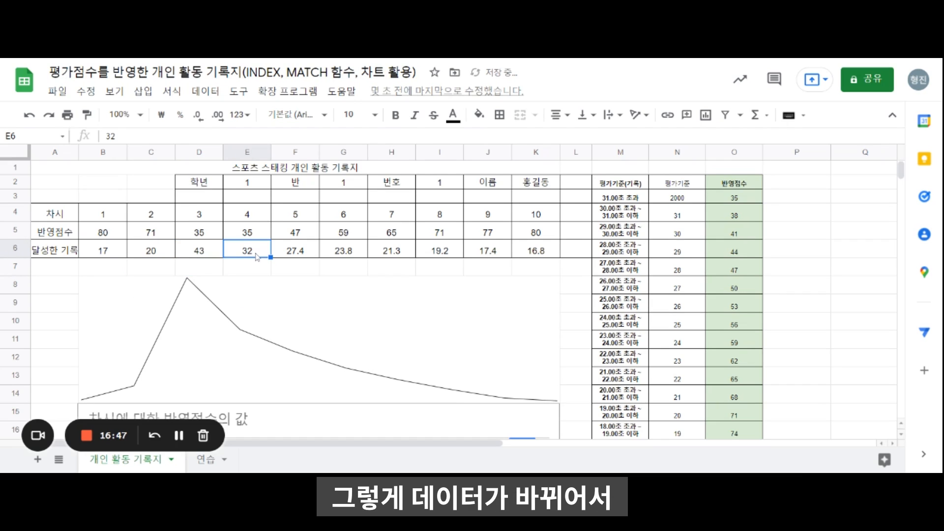
type("29")
key("Return")
left_click(309, 253)
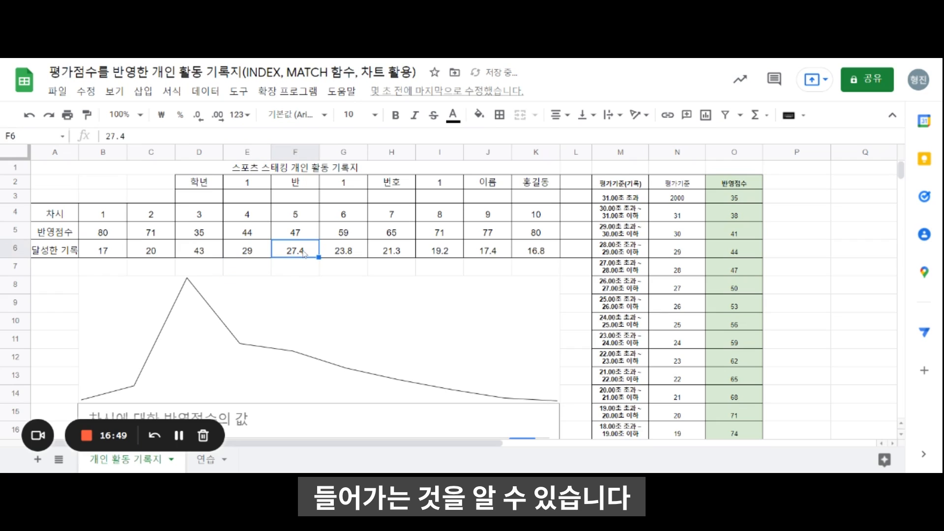
type("28")
key("Return")
scroll(339, 280, "down", 2)
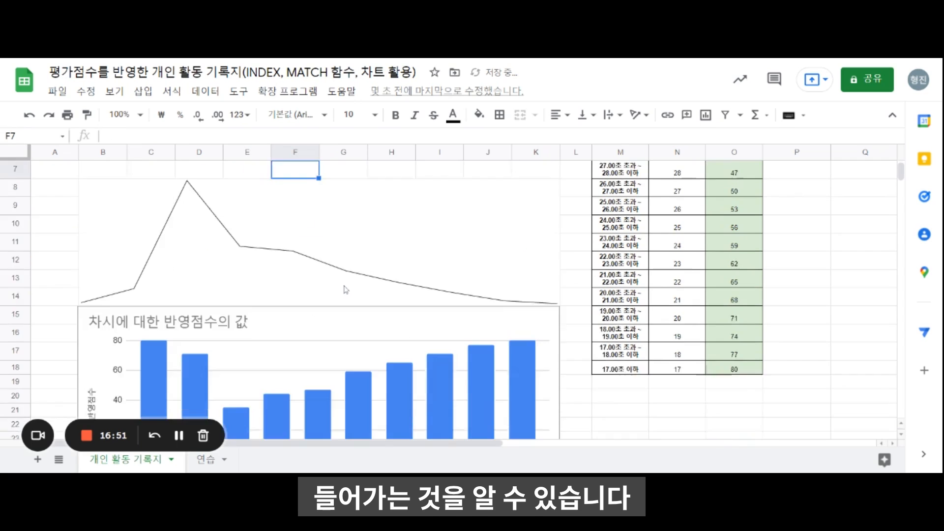
scroll(320, 295, "up", 1)
left_click(242, 308)
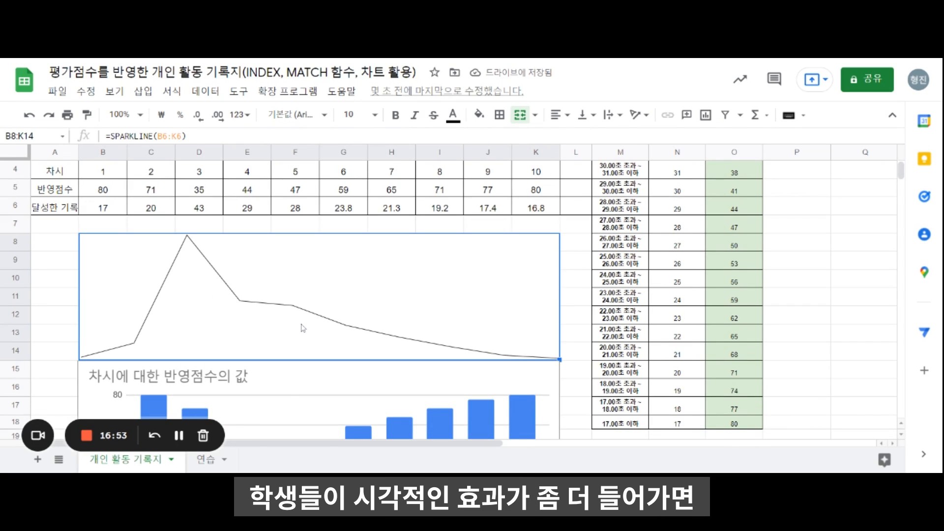
Open the column chart for editing and turn on 3D in its 차트 스타일 settings
scroll(324, 344, "down", 1)
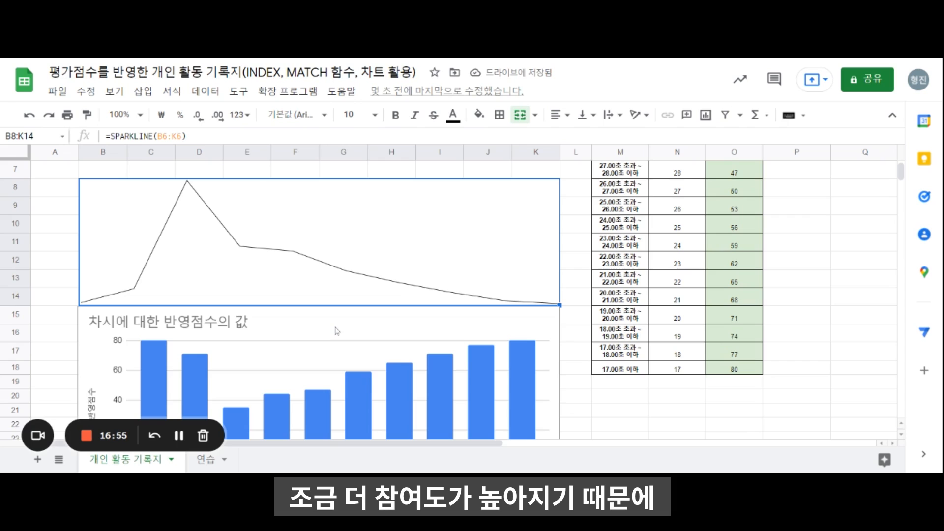
scroll(270, 332, "down", 2)
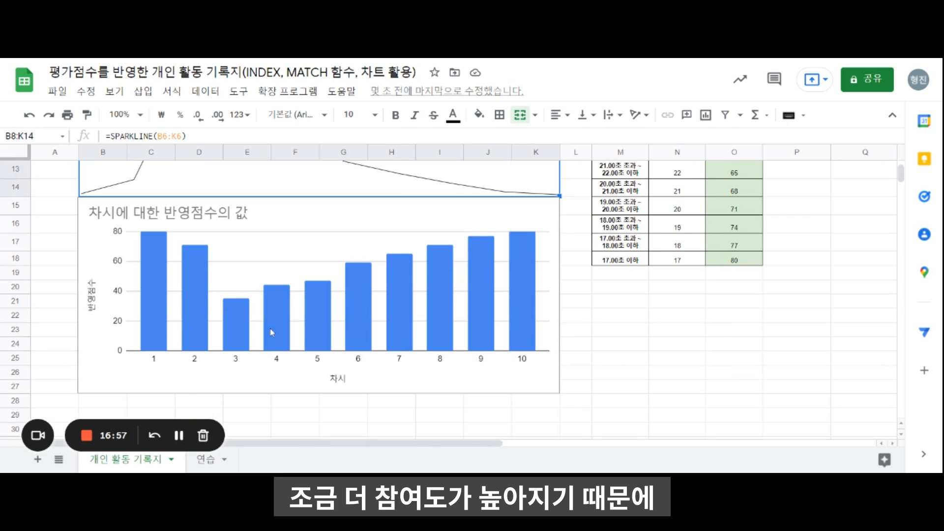
left_click(273, 271)
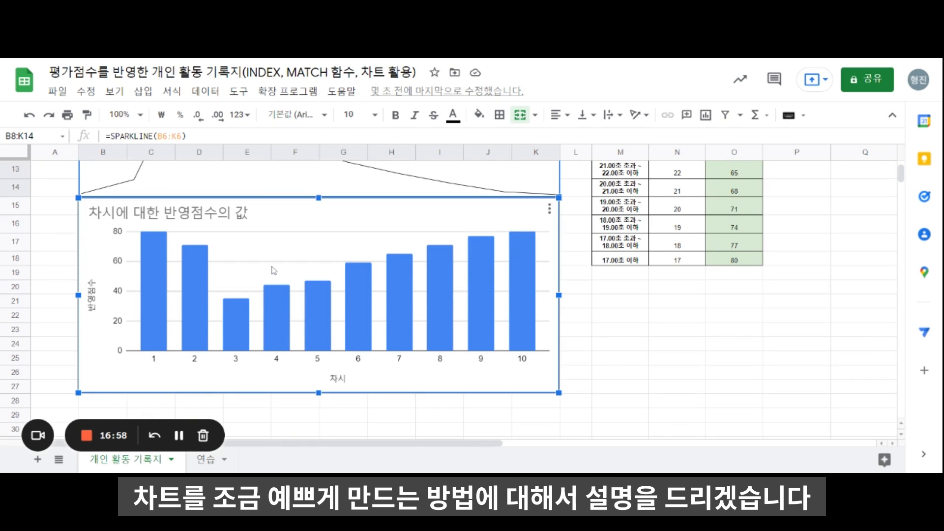
double_click(297, 270)
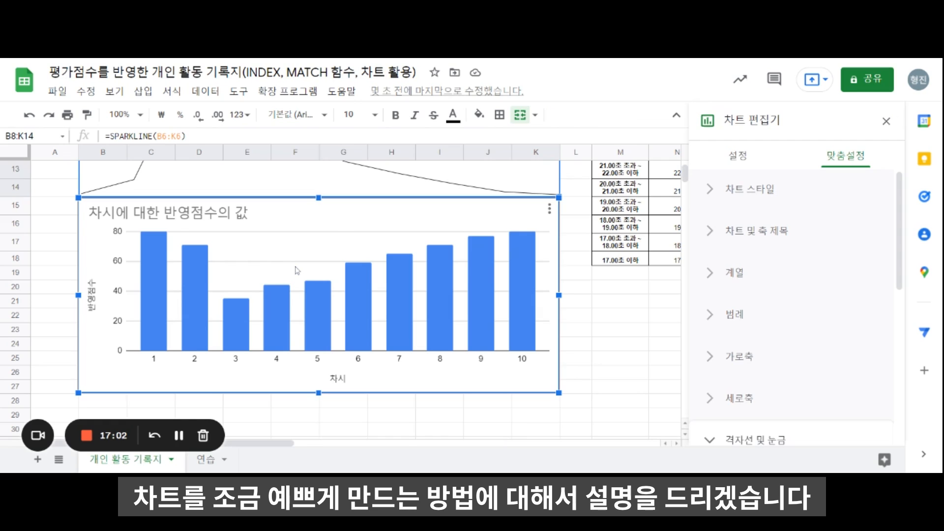
left_click(705, 189)
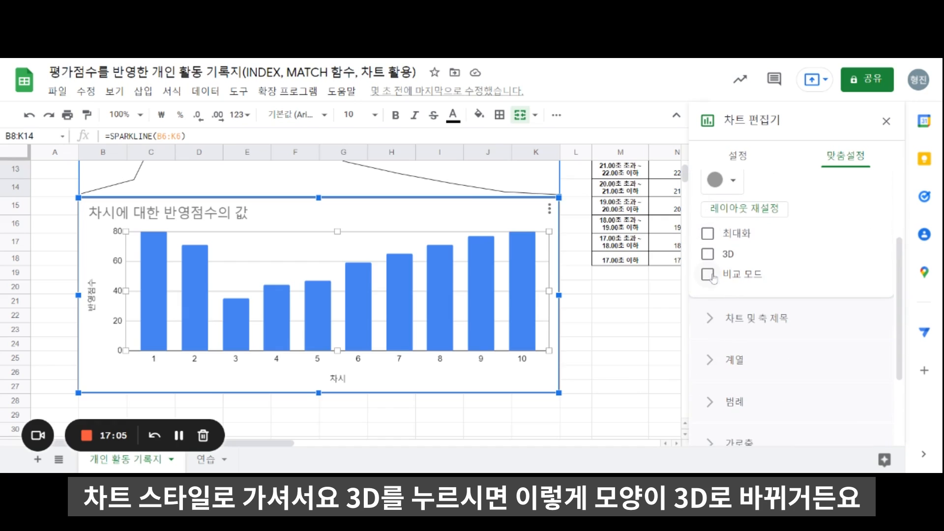
left_click(708, 254)
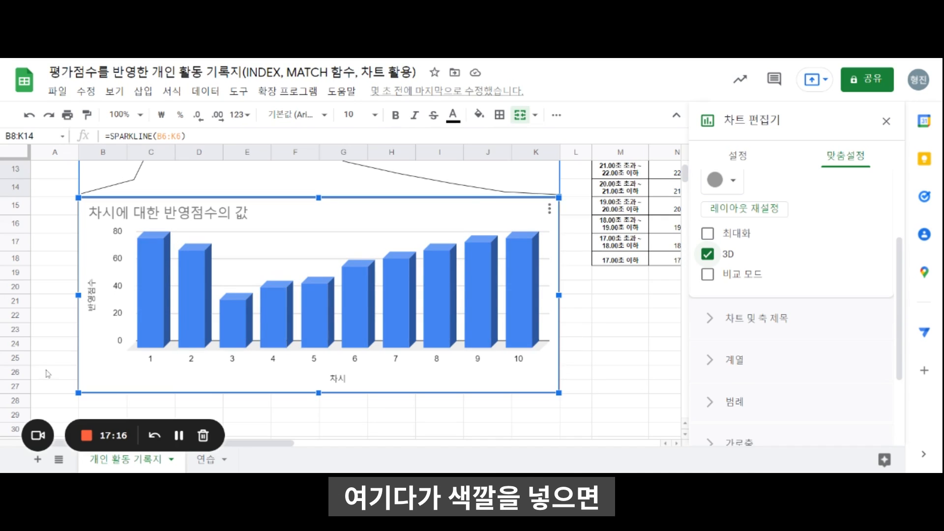
Select only the bar for 차시 1 and set its fill color to dark red
left_click(156, 333)
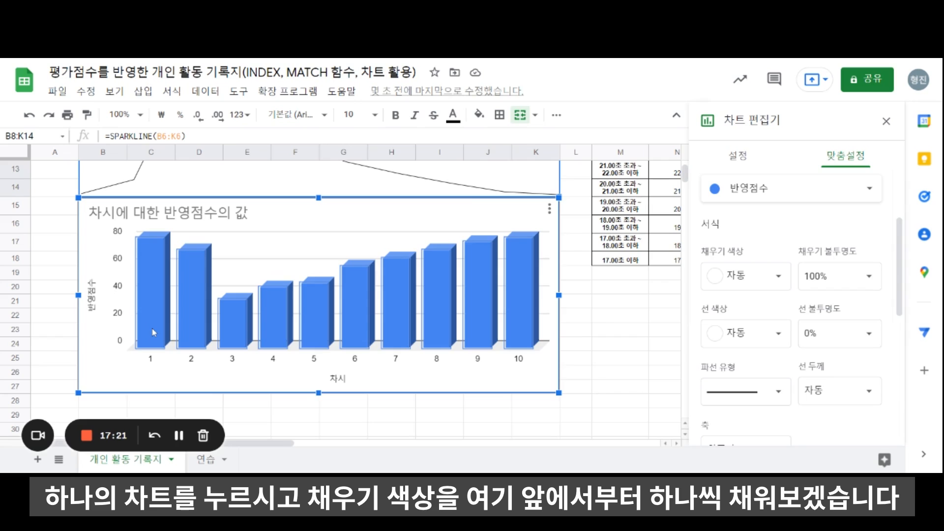
left_click(154, 333)
left_click(752, 236)
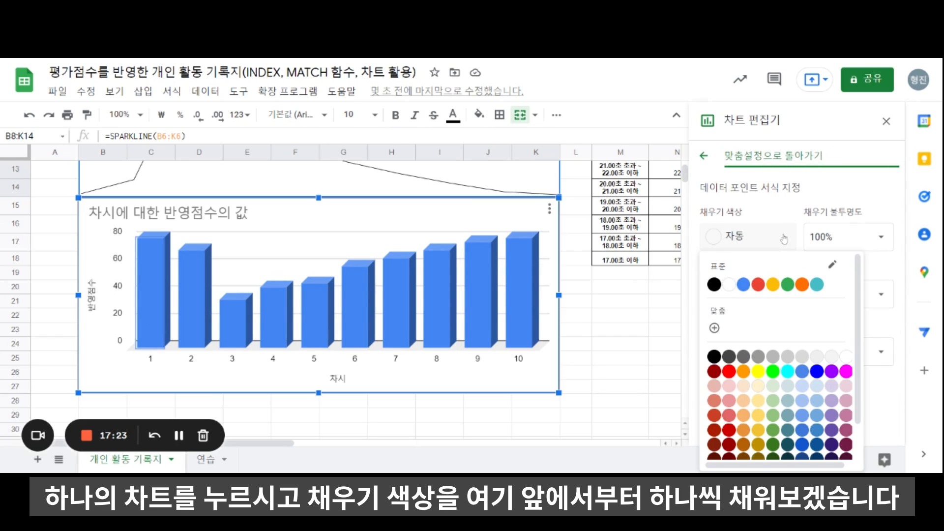
left_click(714, 371)
Set the fill color of only the 차시 2 bar to red
left_click(199, 330)
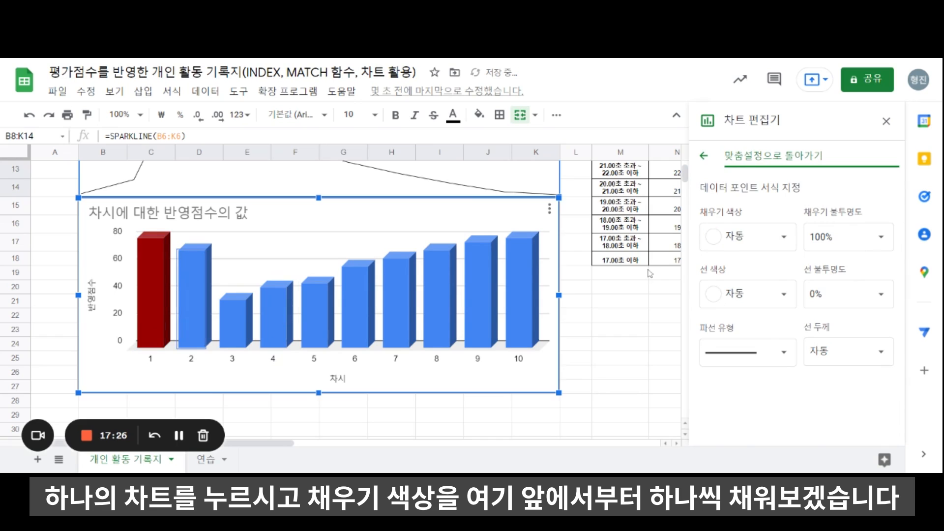
left_click(753, 239)
left_click(728, 371)
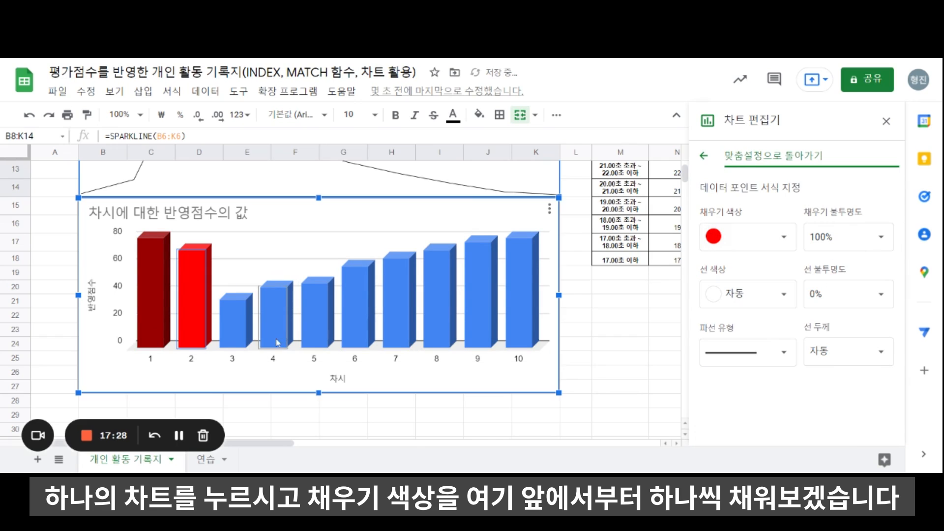
Recolor only the 차시 3 bar, trying orange and yellow fills before settling on bright green
left_click(232, 325)
left_click(753, 239)
left_click(743, 371)
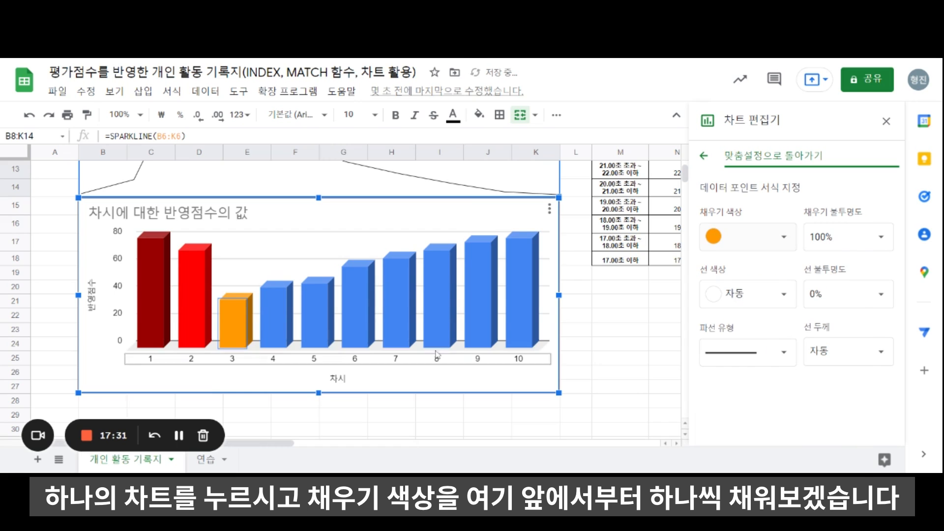
left_click(753, 239)
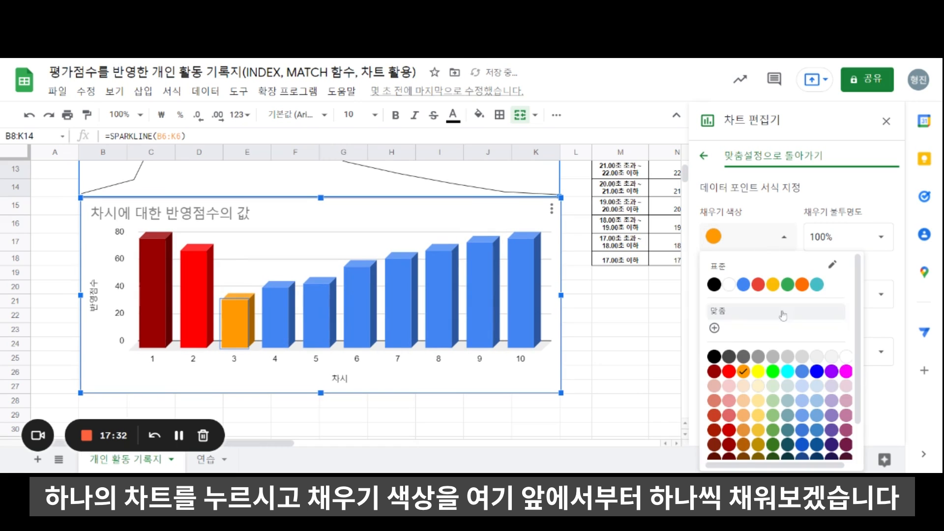
left_click(758, 371)
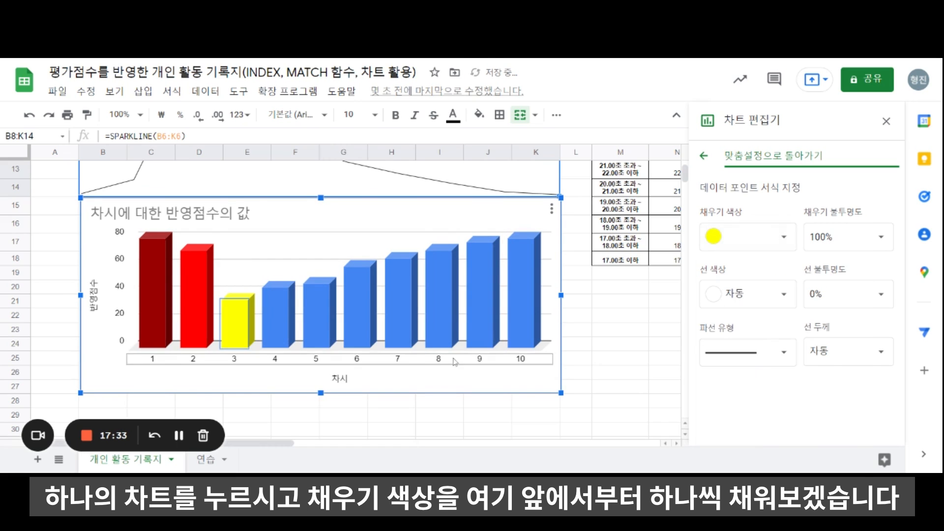
left_click(772, 238)
left_click(772, 371)
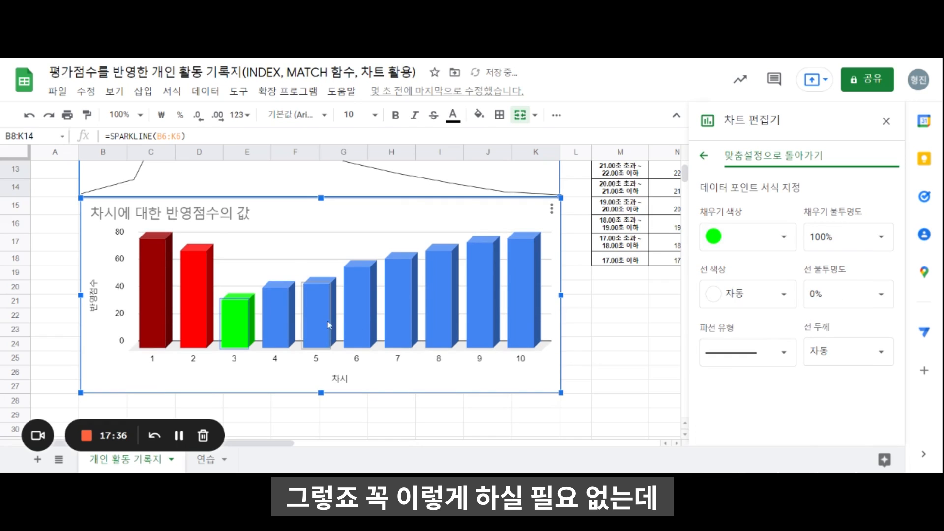
Set the fill color of the 차시 4 bar to cyan and the 차시 5 bar to cornflower blue
left_click(284, 326)
left_click(747, 236)
left_click(787, 371)
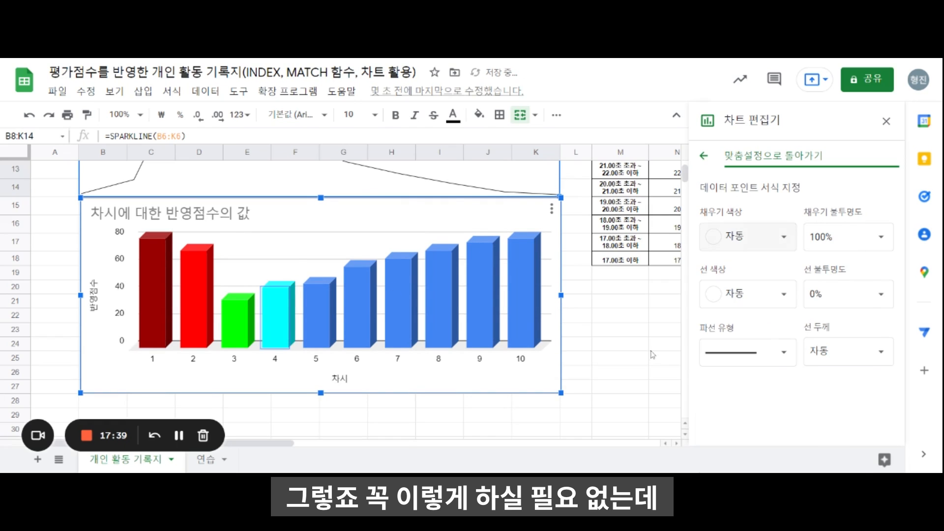
left_click(326, 325)
left_click(747, 236)
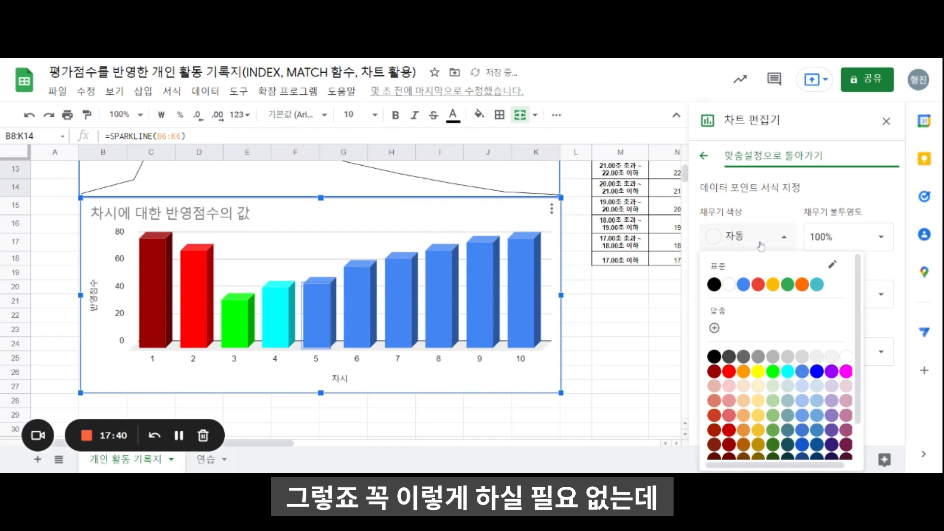
left_click(805, 373)
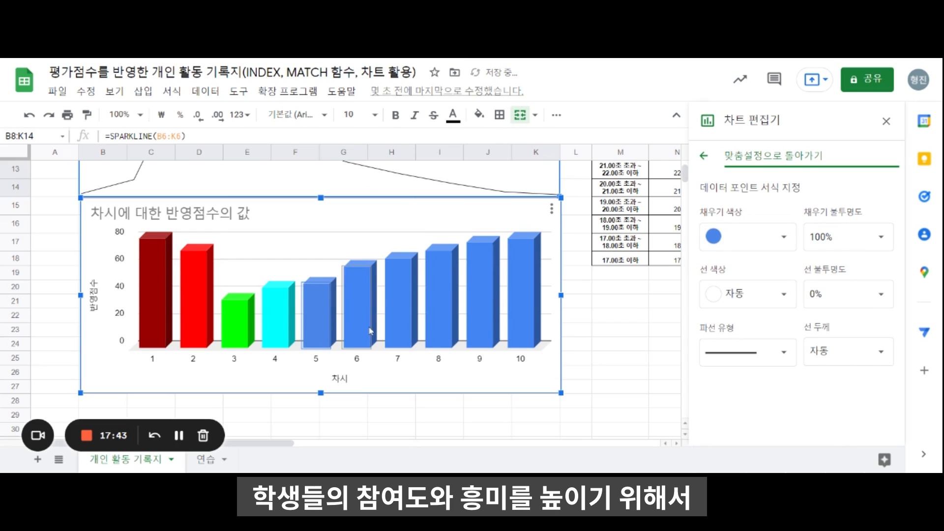
Set the fill color of the 차시 6 bar to pure blue and the 차시 7 bar to purple
left_click(357, 307)
left_click(746, 238)
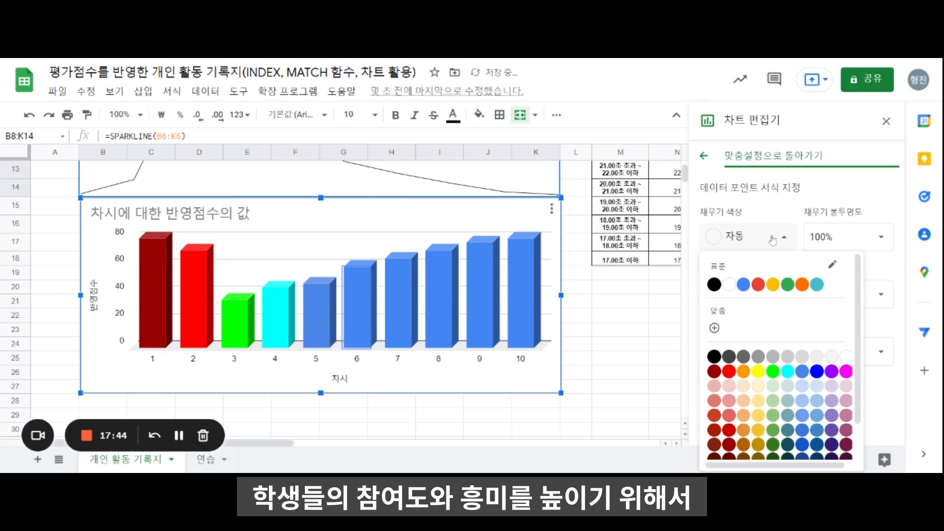
left_click(816, 372)
left_click(393, 317)
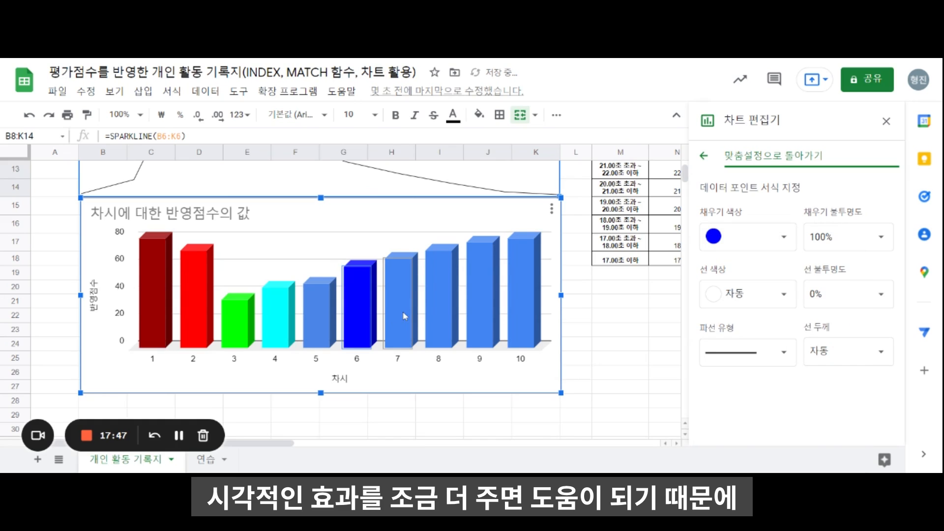
left_click(745, 239)
left_click(828, 372)
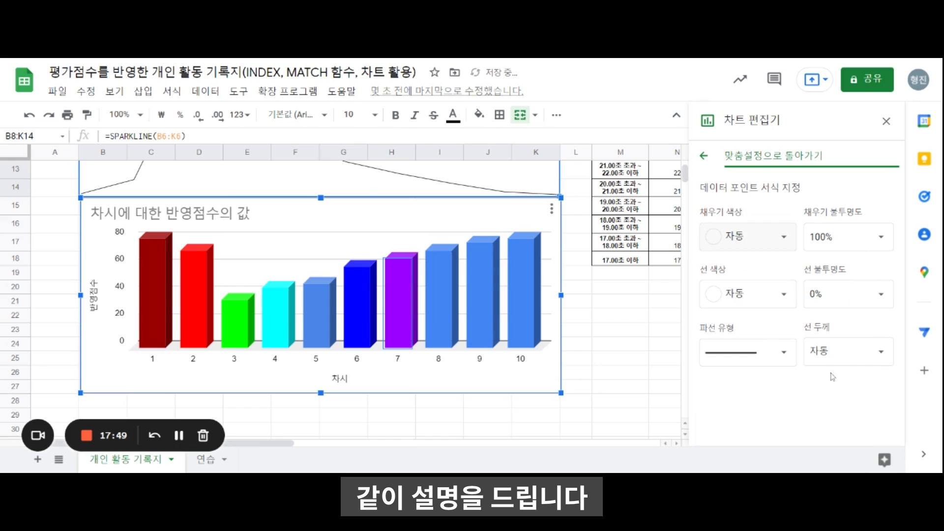
Recolor only the 차시 8 bar, trying a pale magenta fill and settling on bright magenta
left_click(438, 328)
left_click(745, 239)
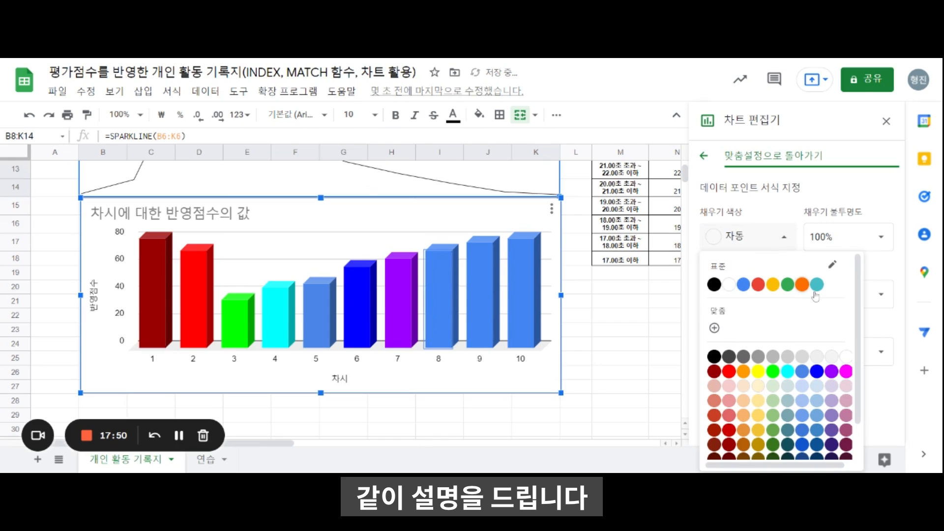
left_click(844, 373)
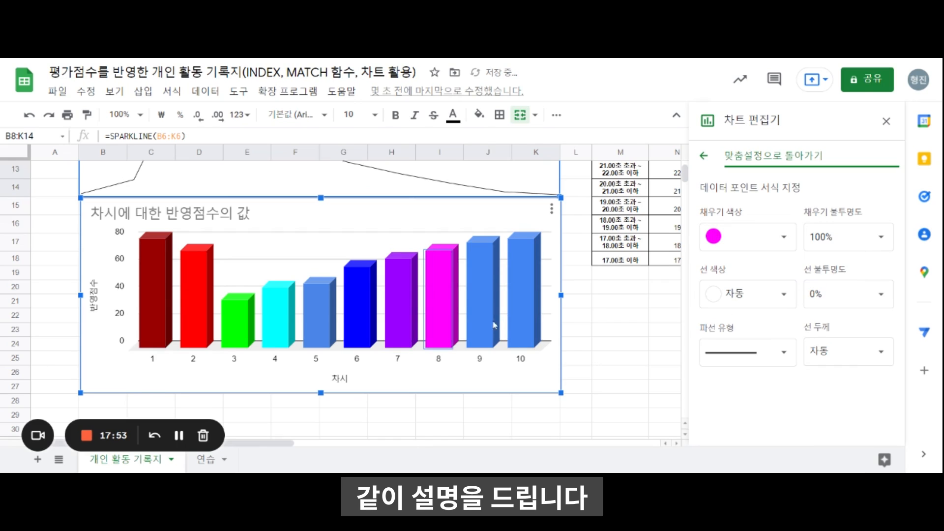
left_click(746, 238)
left_click(847, 382)
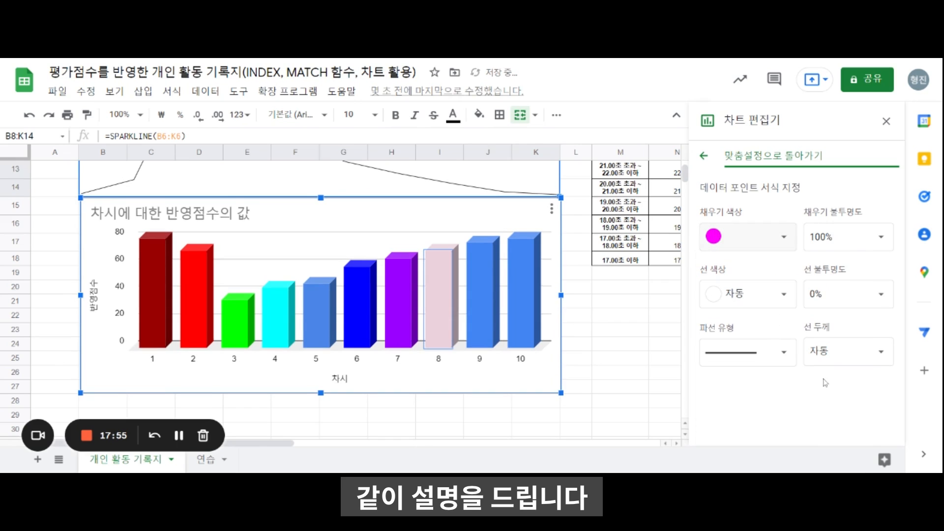
left_click(758, 240)
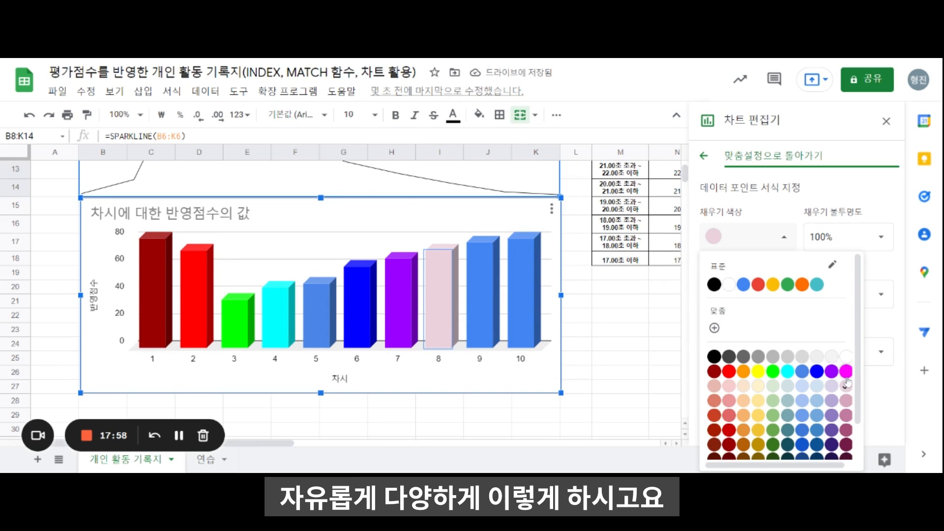
left_click(844, 373)
Fill the 차시 9 bar with the lightest magenta and the 차시 10 bar with the next darker shade, and close the chart editor
left_click(480, 325)
left_click(756, 246)
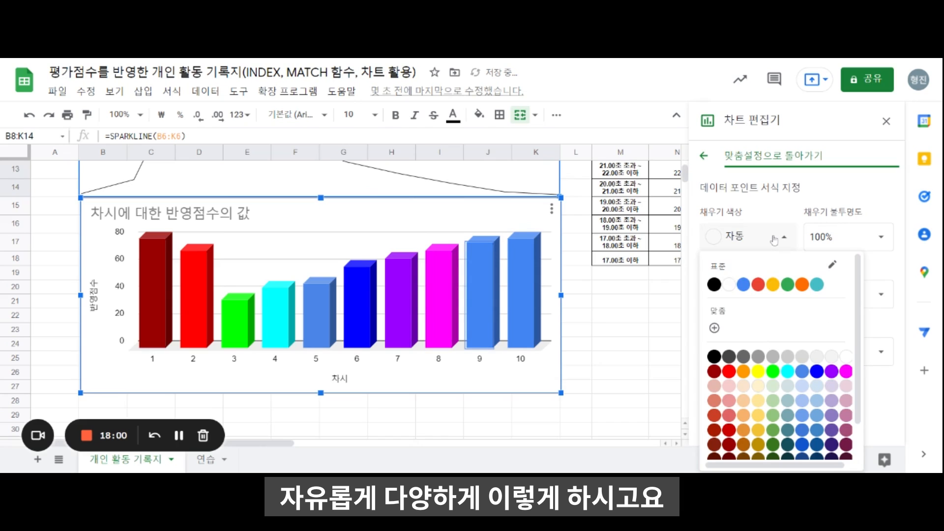
left_click(840, 389)
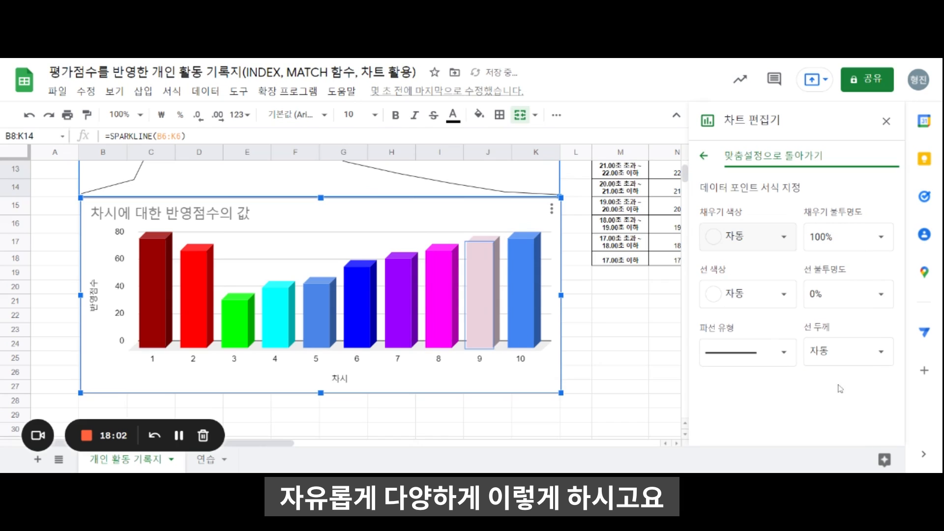
left_click(517, 325)
left_click(783, 236)
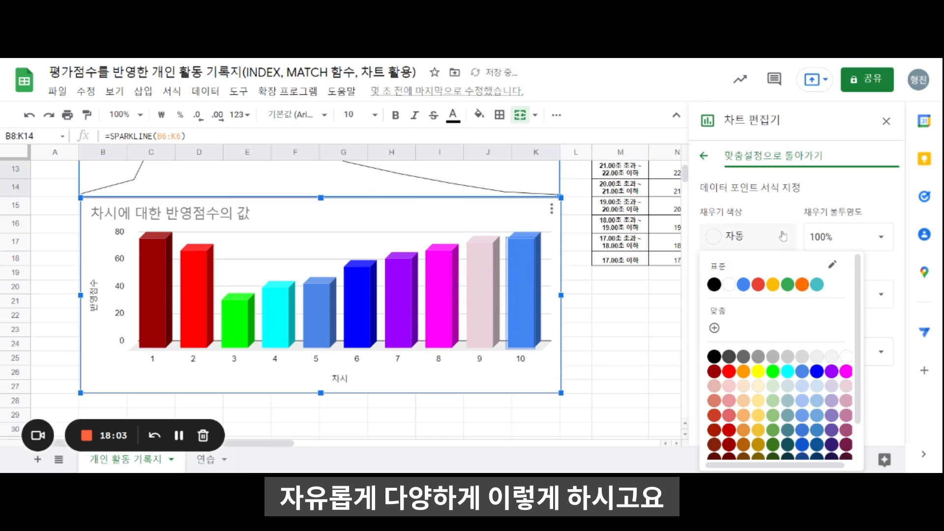
left_click(845, 401)
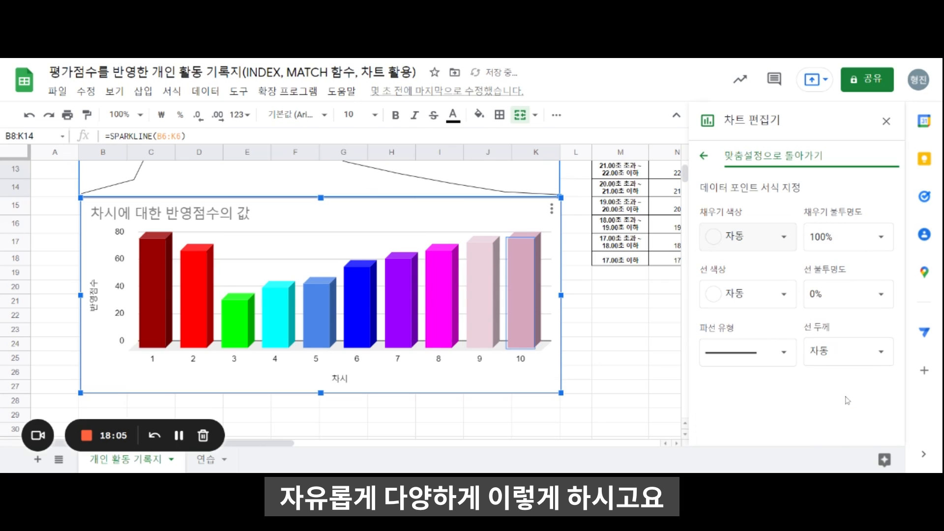
left_click(886, 121)
Set the 달성한 기록 value for 차시 9 in J6 to 20
scroll(590, 300, "up", 1)
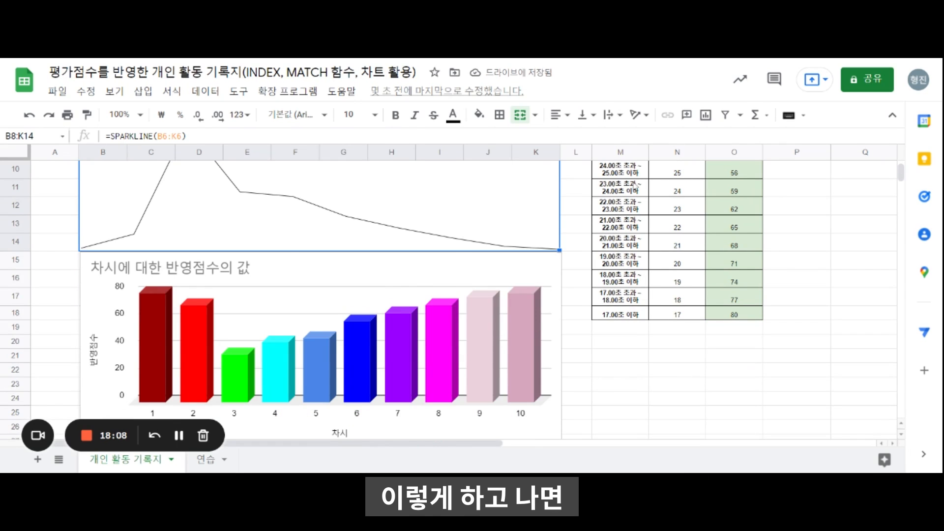
scroll(225, 238, "up", 1)
scroll(263, 231, "down", 1)
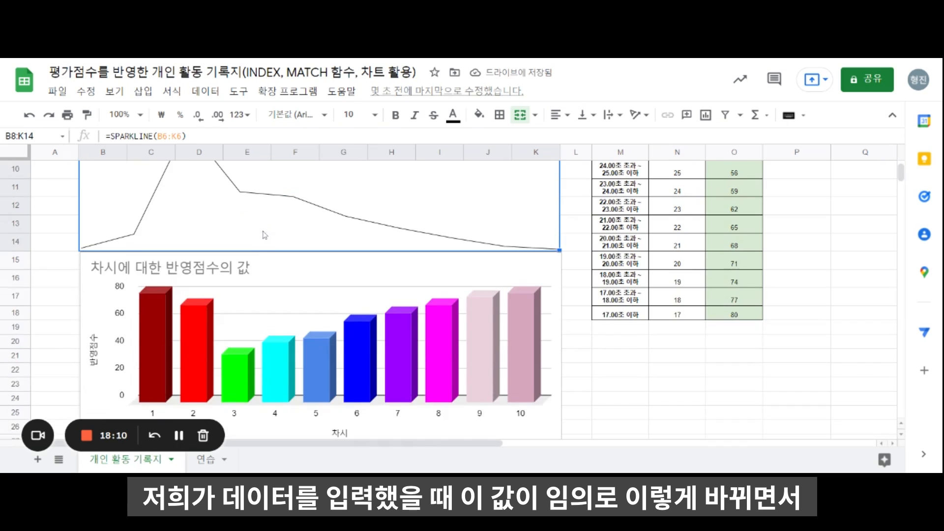
scroll(368, 237, "up", 2)
left_click(488, 208)
type("20")
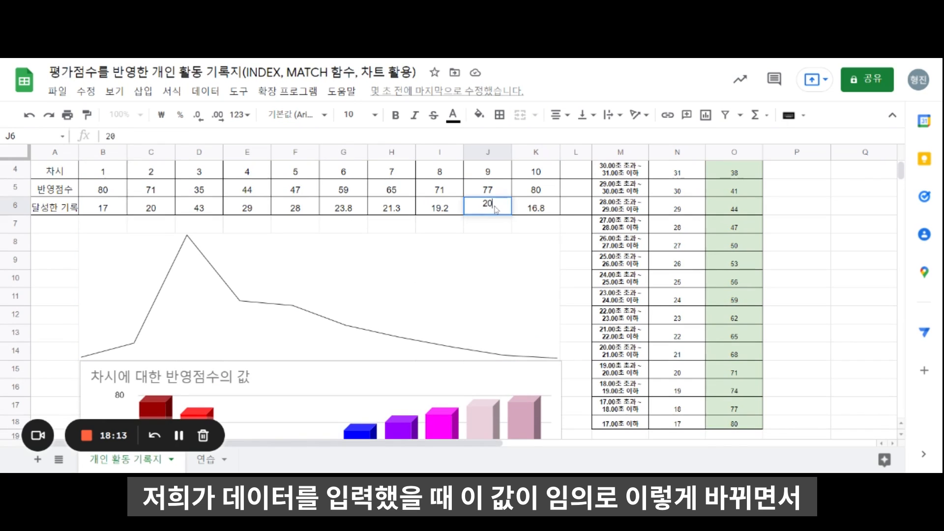
key("Return")
scroll(498, 275, "down", 1)
scroll(516, 275, "up", 1)
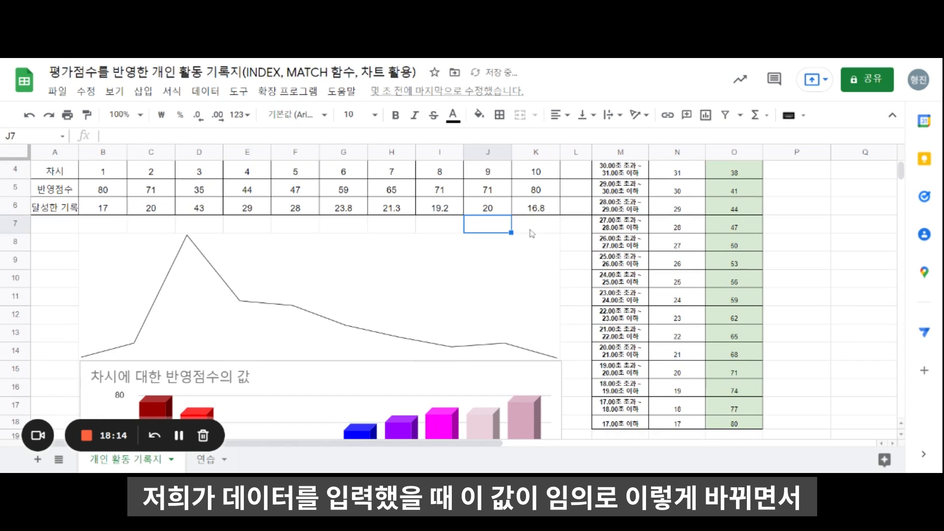
Set the 달성한 기록 value for 차시 10 in K6 to 40 and check how the sparkline and colored chart respond
left_click(539, 208)
type("1-")
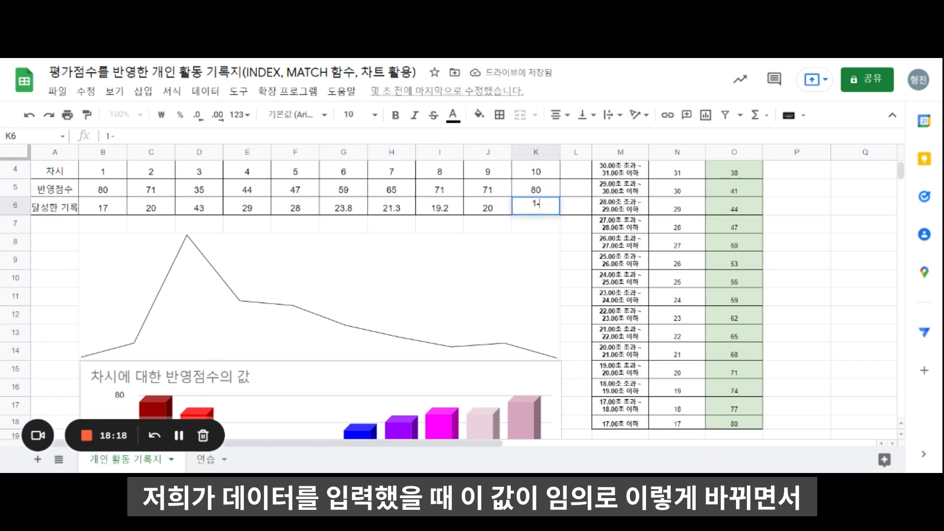
key("BackSpace")
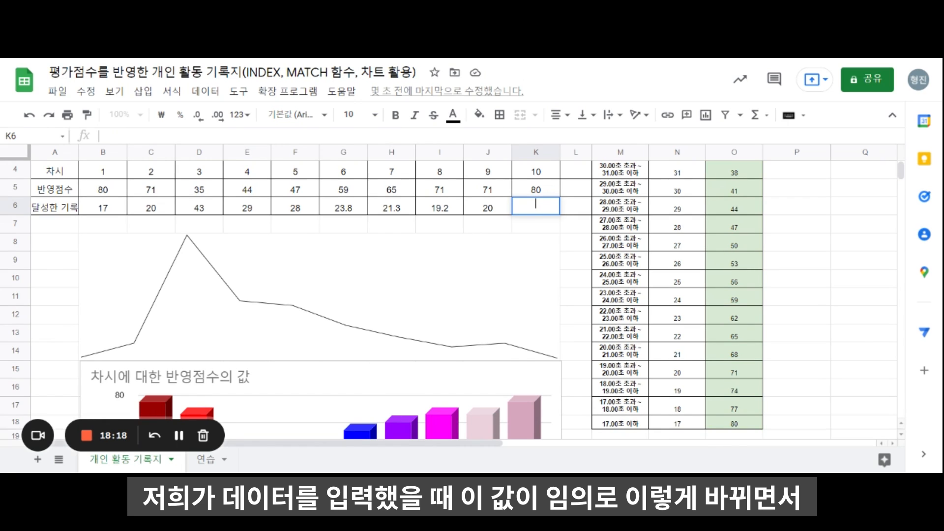
type("40")
key("Return")
scroll(522, 362, "down", 3)
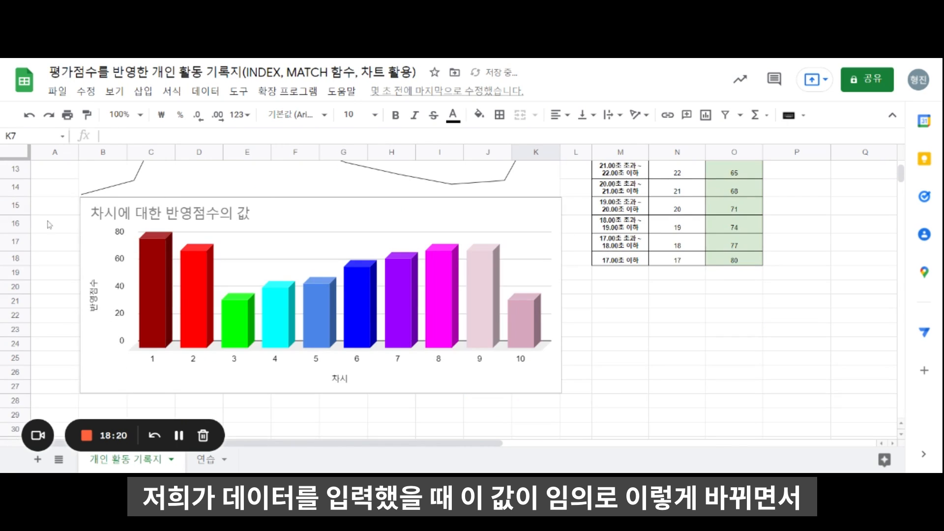
scroll(522, 361, "up", 2)
scroll(392, 376, "down", 1)
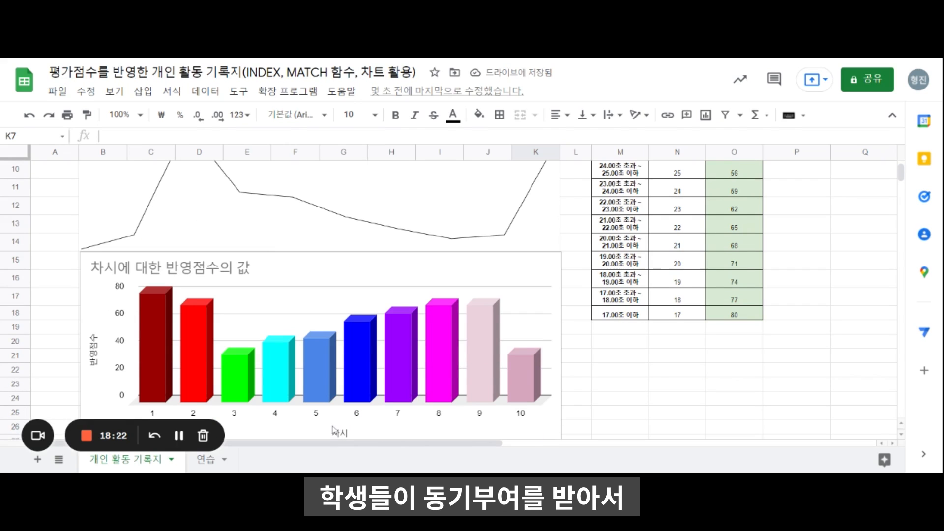
scroll(391, 376, "down", 1)
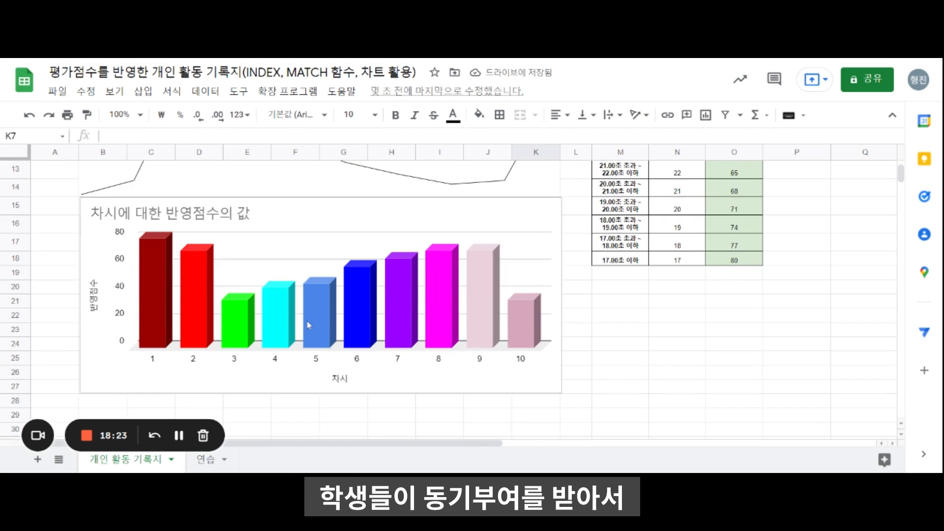
Change the chart's horizontal axis title to 1-10차시
left_click(348, 390)
double_click(344, 379)
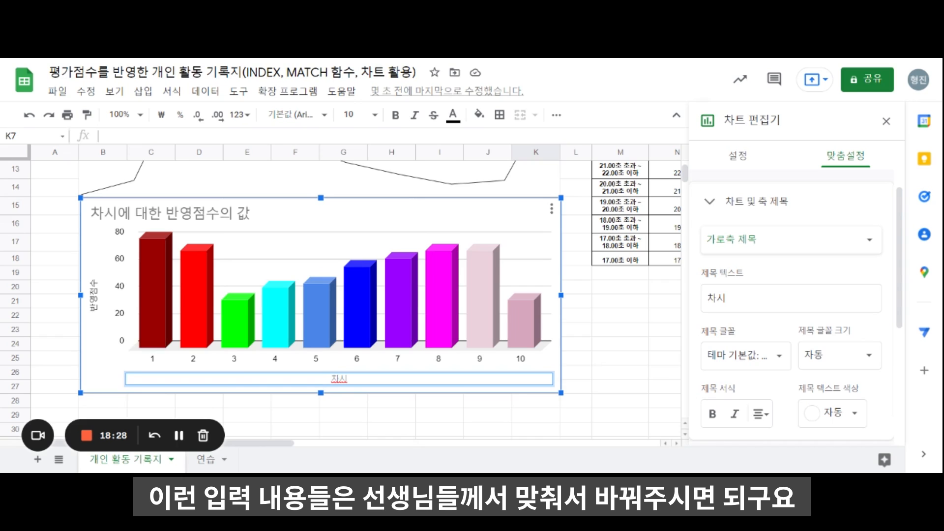
type("1-10")
left_click(359, 433)
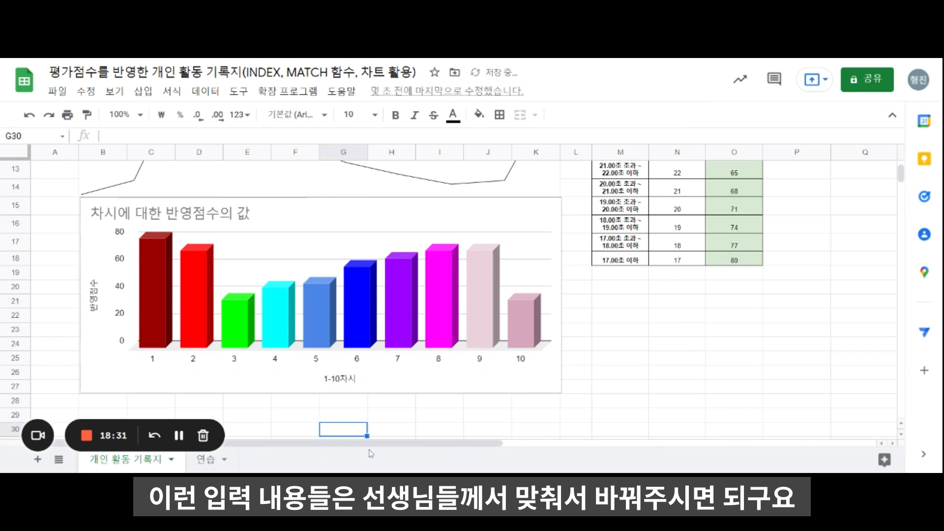
Change the chart title to 성장 그래프(점수 반영)
left_click(173, 218)
left_click(173, 216)
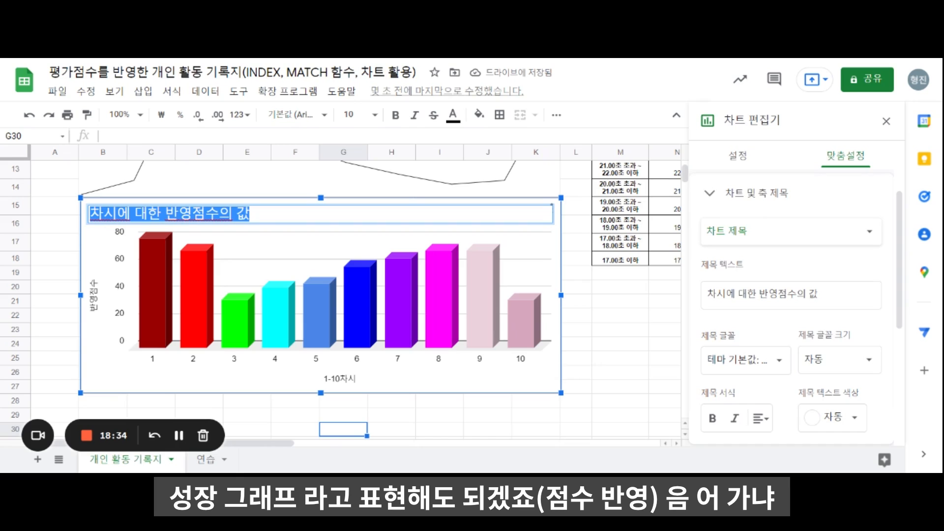
type("VUDR")
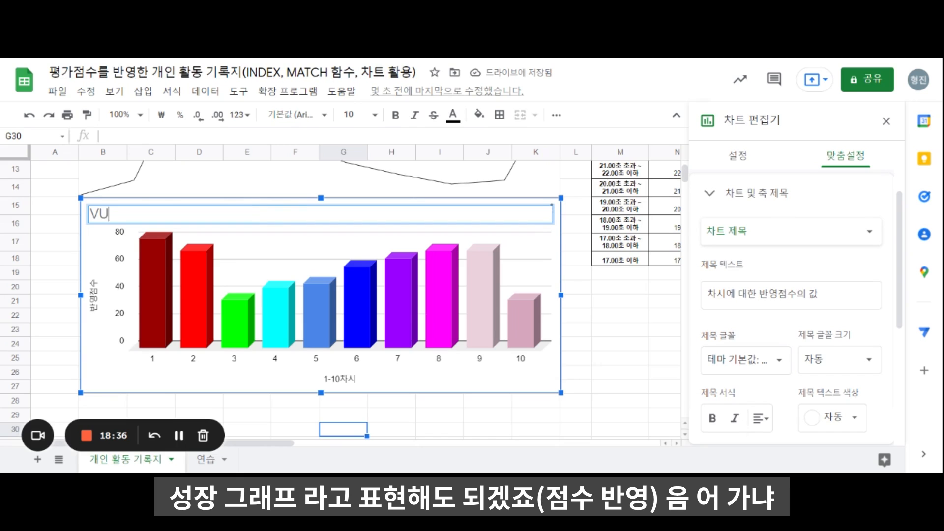
key("BackSpace")
key("BackSpace")
key("BackSpace")
type("VUDR")
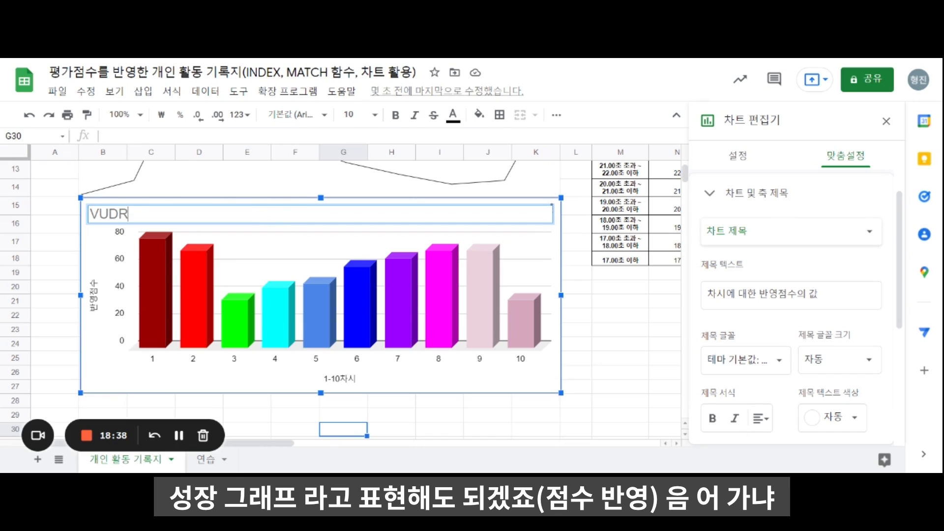
key("BackSpace")
key("BackSpace")
key("BackSpace")
key("BackSpace")
type("성장 ㄱ")
type("그래프")
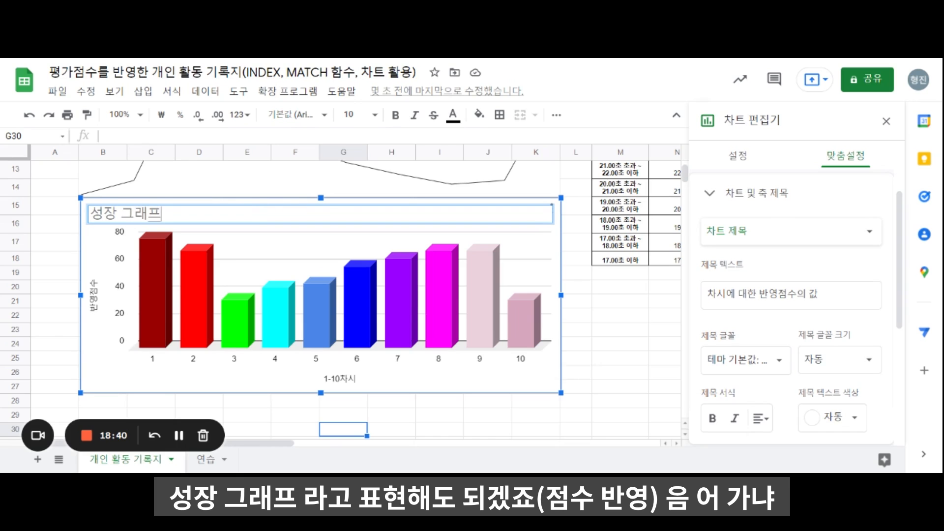
type("(ㅈ점수 반여")
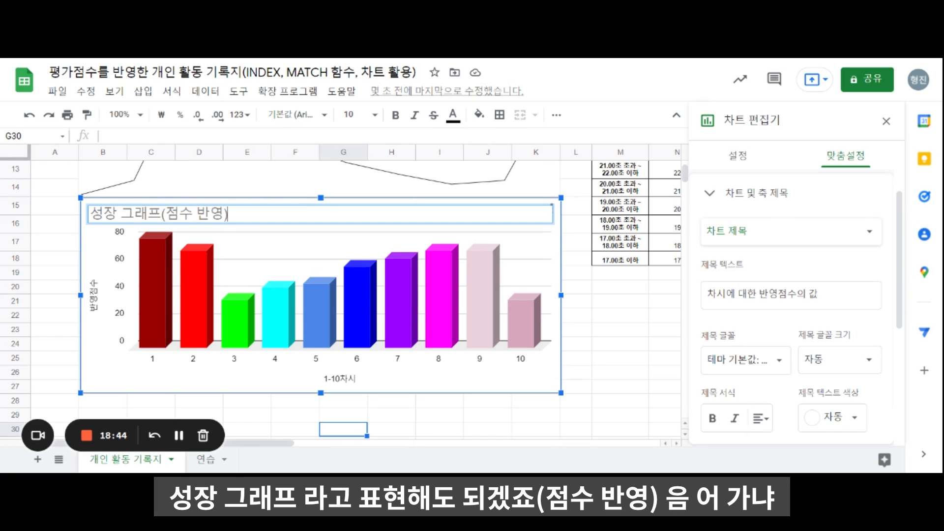
type("영)")
key("Return")
left_click(439, 414)
Review the record table, sparkline and column chart together at a reduced page zoom
scroll(379, 348, "up", 5)
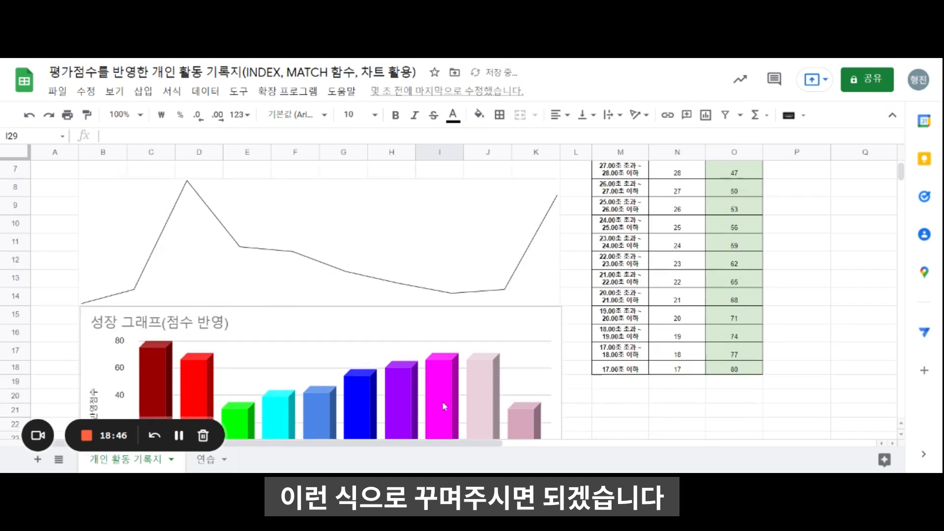
scroll(326, 330, "down", 3)
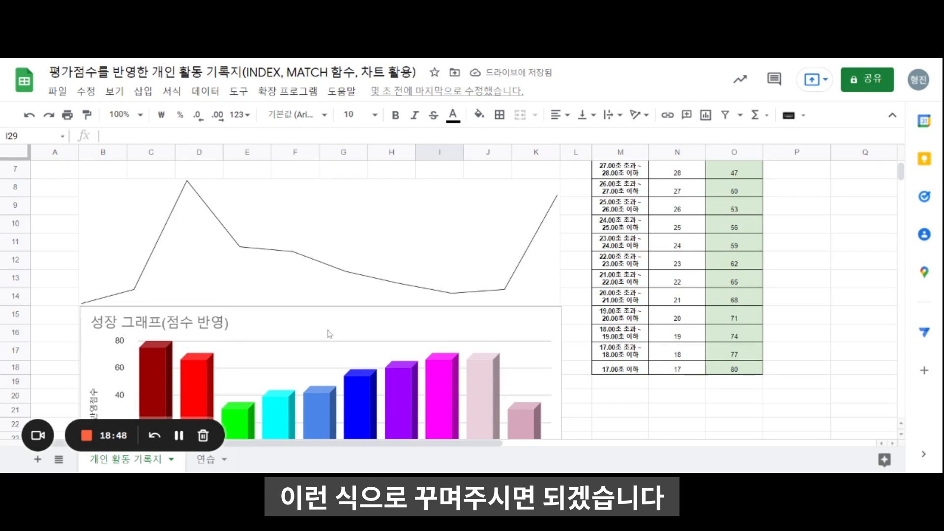
scroll(334, 364, "up", 3)
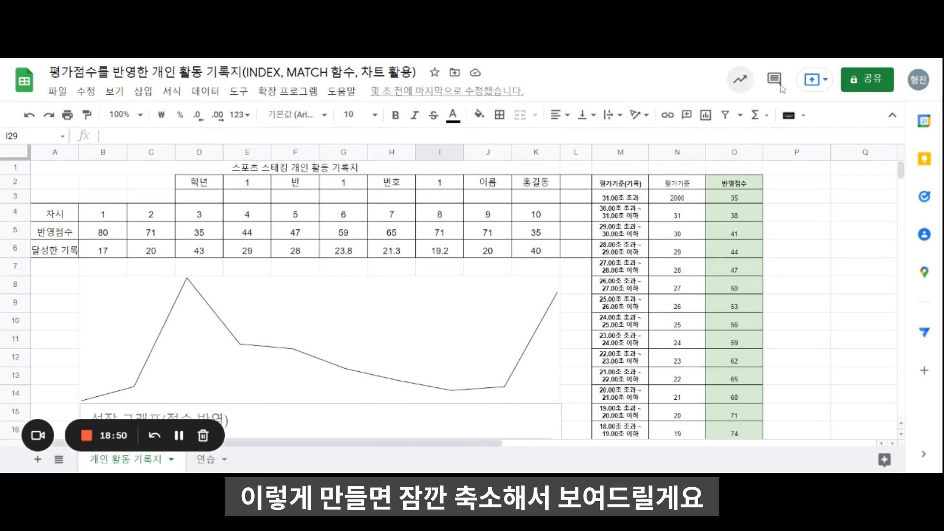
key("ctrl+minus")
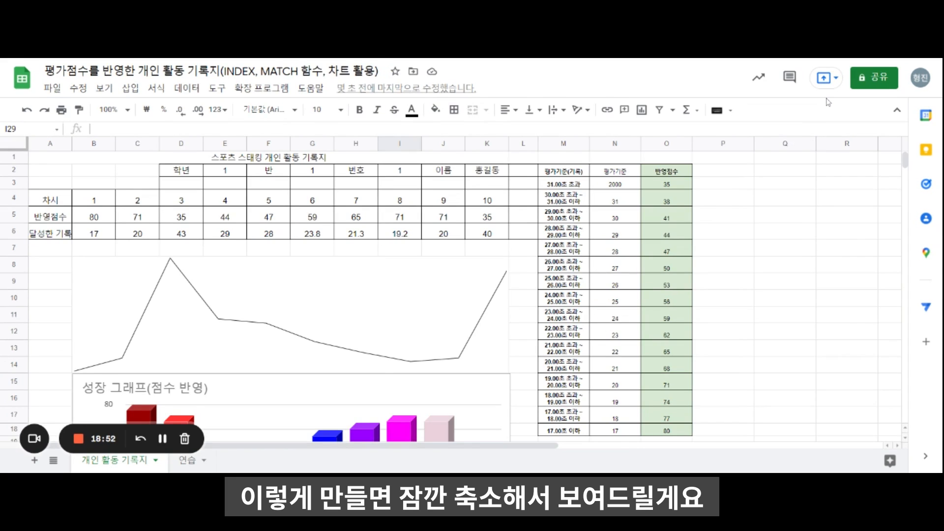
key("ctrl+minus")
key("ctrl+minus")
scroll(733, 131, "down", 1)
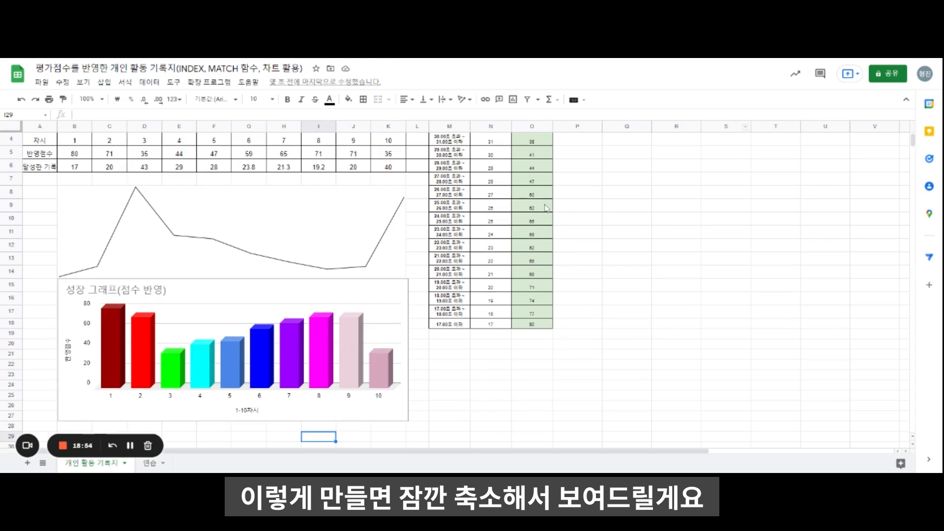
scroll(413, 231, "up", 1)
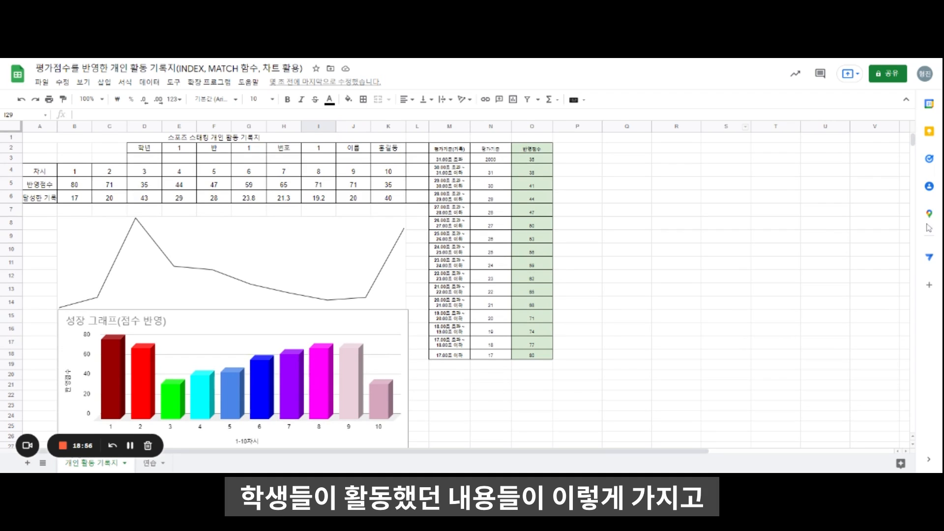
Merge columns B to J separately in each of rows 29 to 33 below the chart to make wide writing cells
left_click_drag(912, 141, 913, 149)
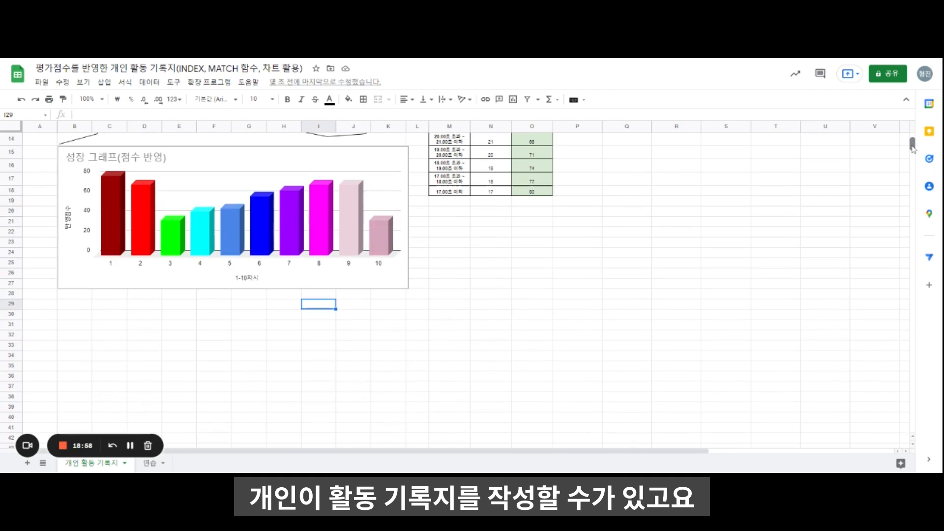
left_click(47, 297)
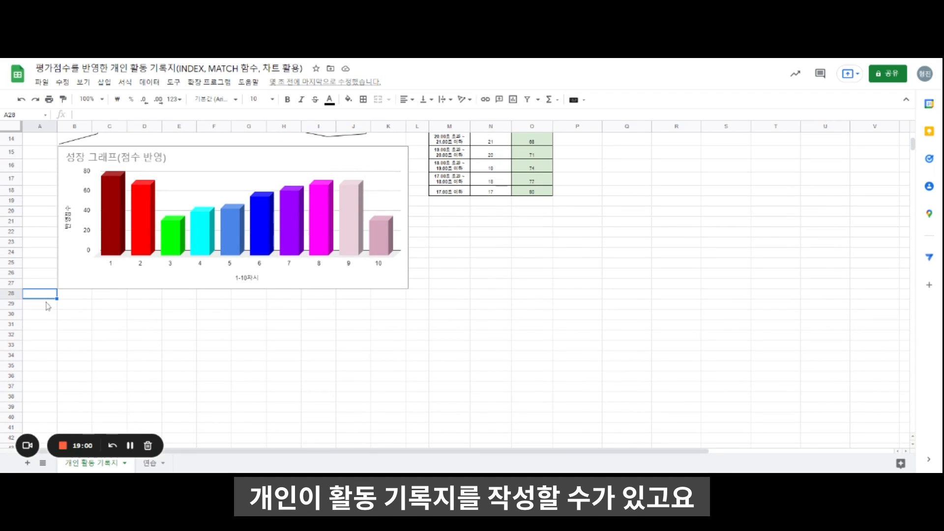
left_click(50, 307)
left_click_drag(74, 308, 366, 313)
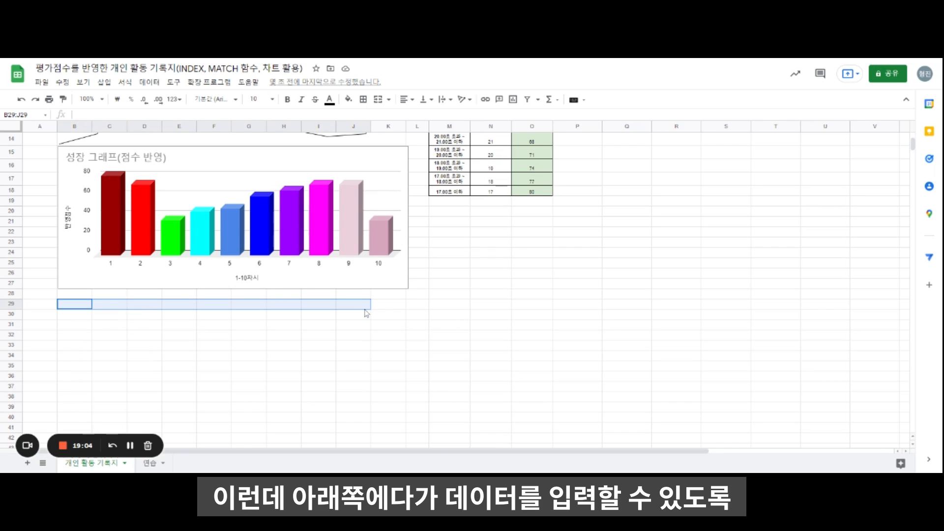
left_click(378, 99)
left_click_drag(80, 315, 364, 323)
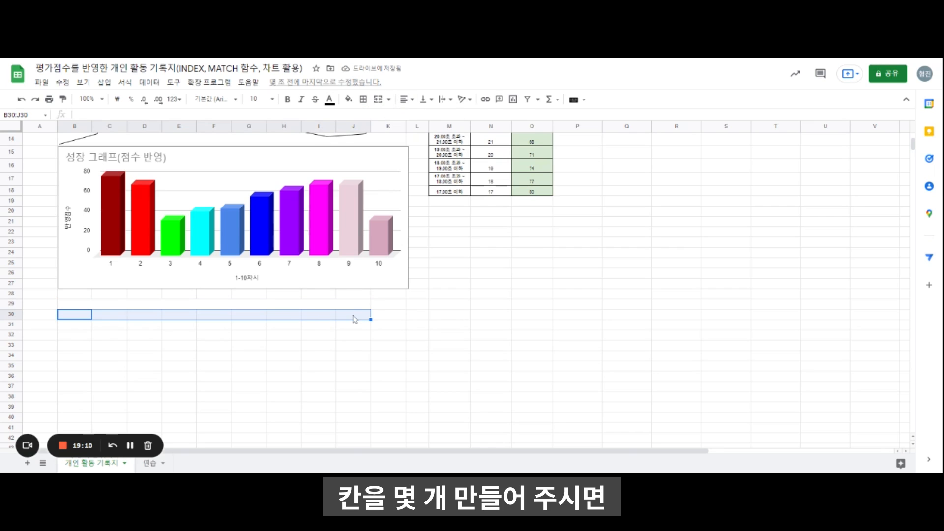
left_click(378, 99)
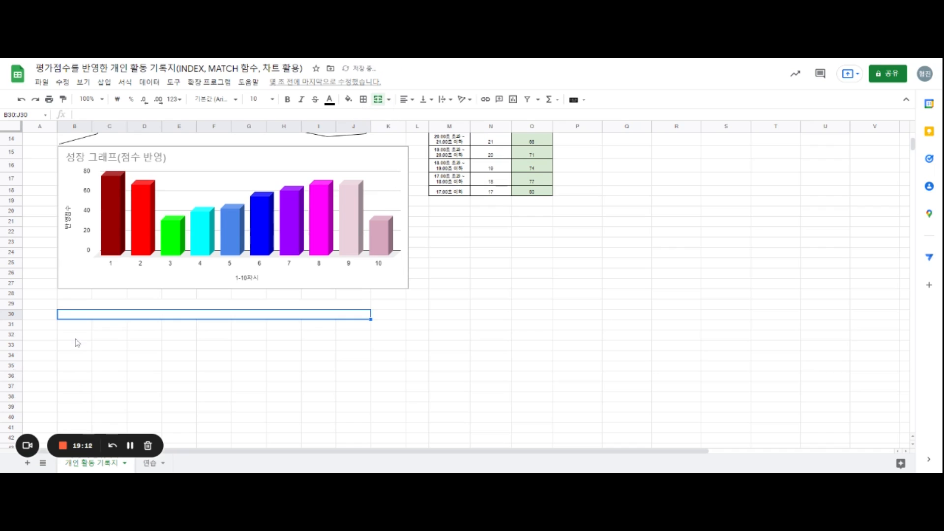
left_click_drag(74, 324, 351, 329)
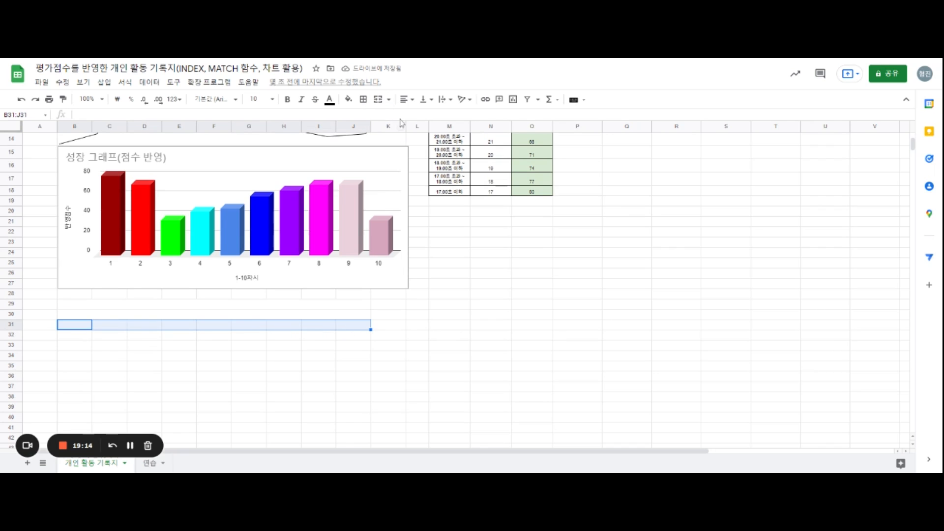
left_click(378, 100)
Label cells A30 to A33 as 1차시, 2차시, 3차시 and 4차시
key("Up")
key("Left")
type("1차시")
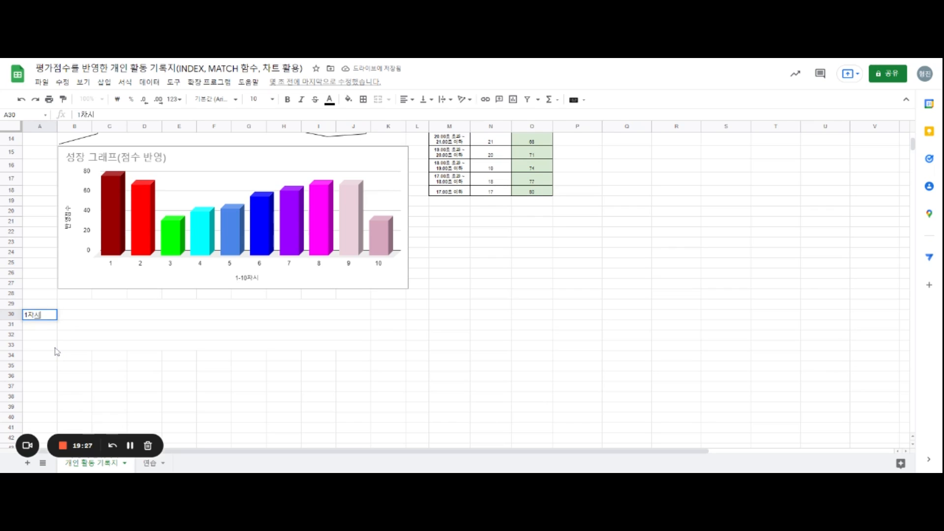
key("Return")
type("2차시")
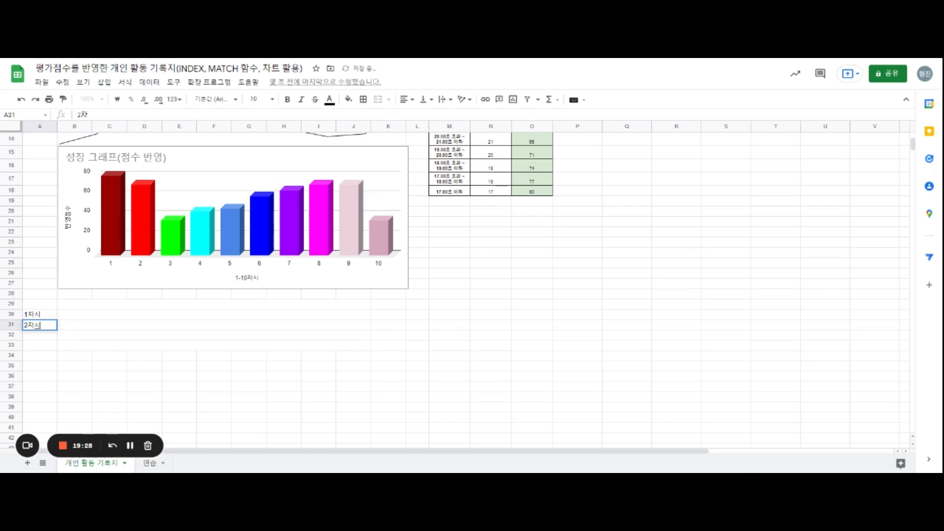
key("Return")
type("3차시")
key("Return")
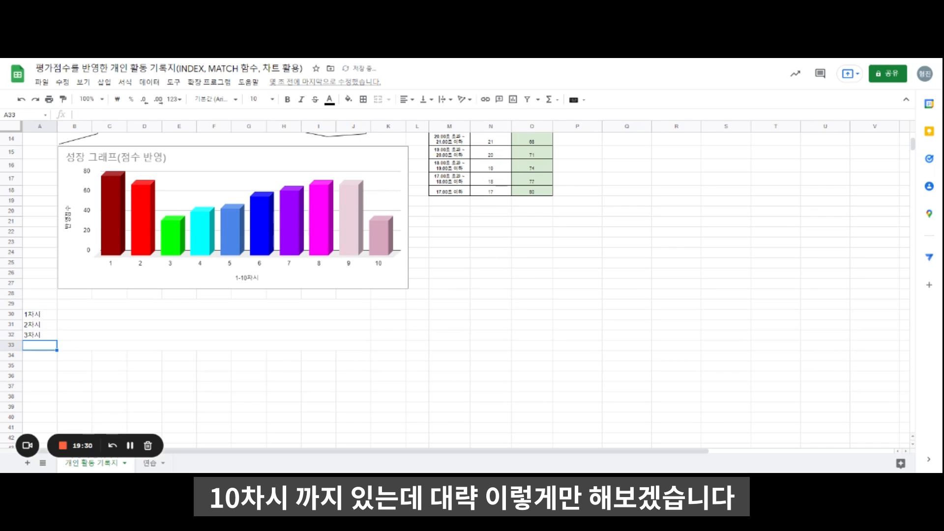
type("4차시")
key("Return")
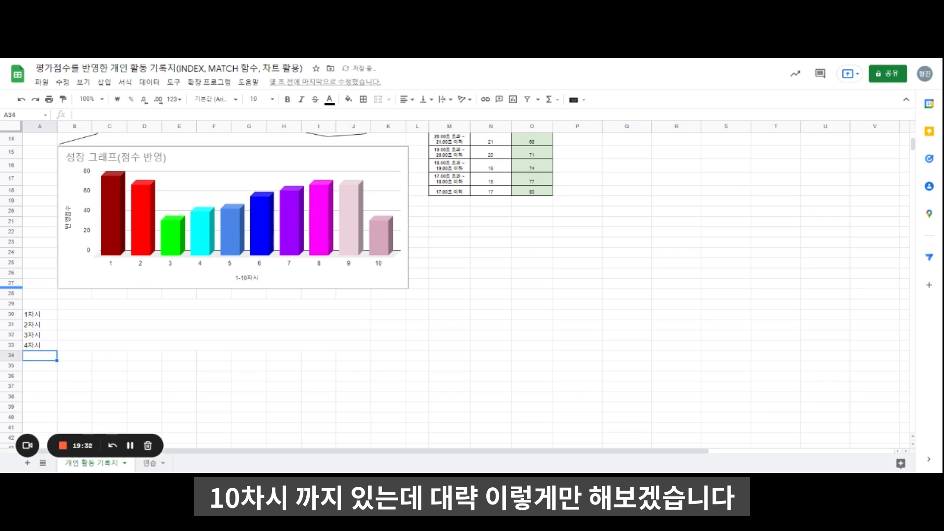
Enter the prompt 오늘 활동에 대한 소감 또는 느낀 점을 기록해 주세요. in the merged cell B29
left_click(75, 305)
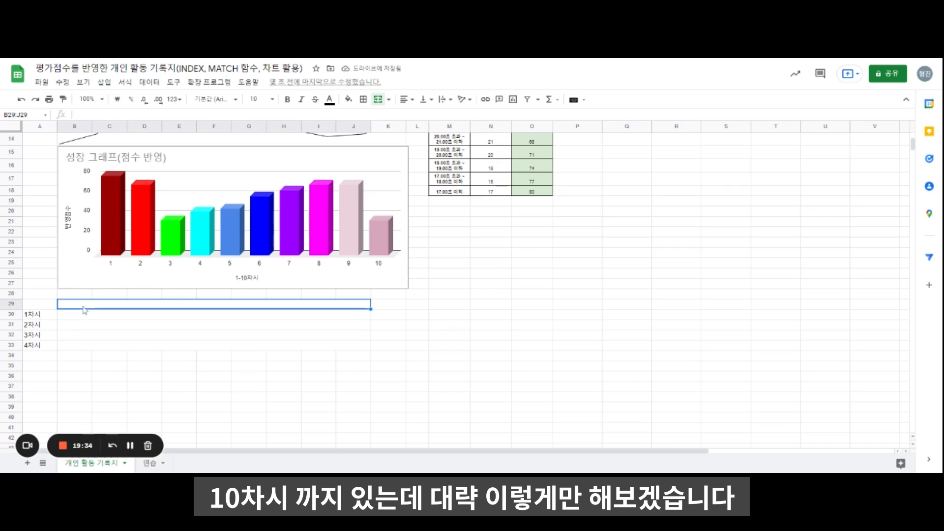
type("오늘 활동에")
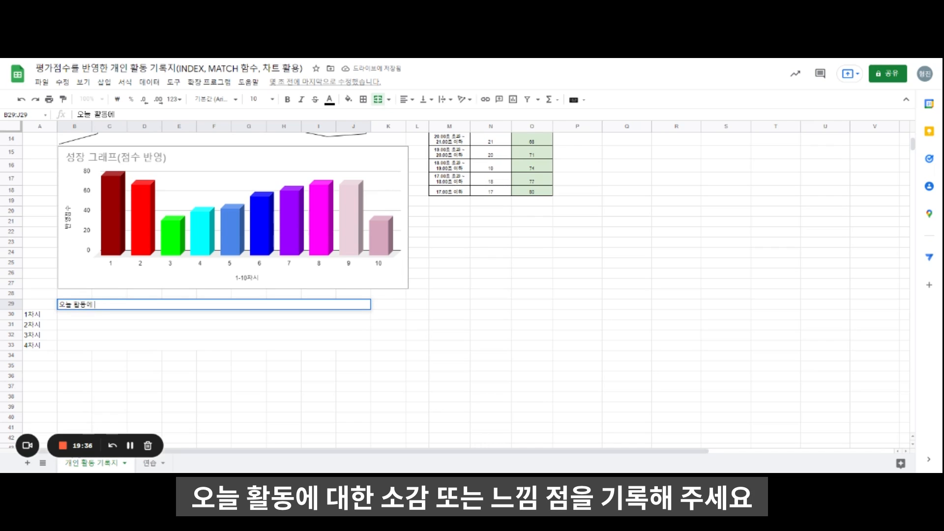
type(" 대한 소감 또는")
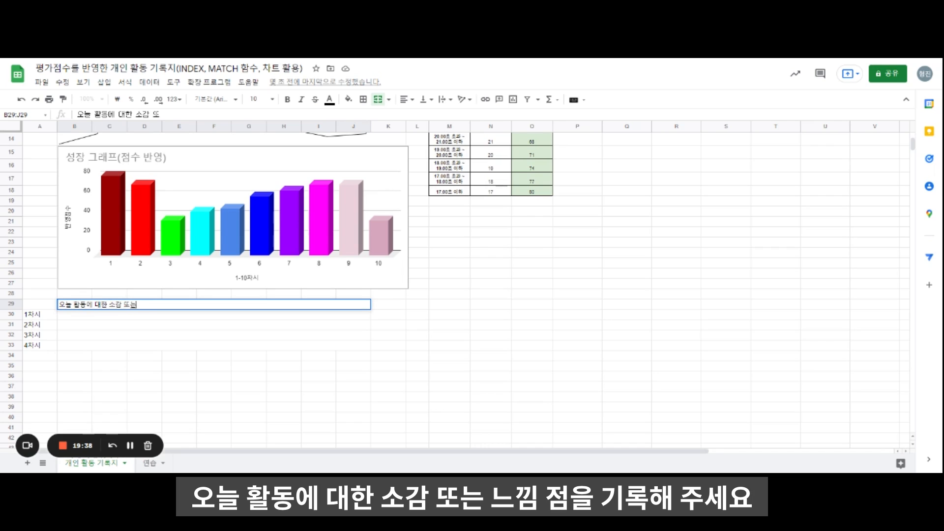
type(" 느낌 점을 기록해 주세요.")
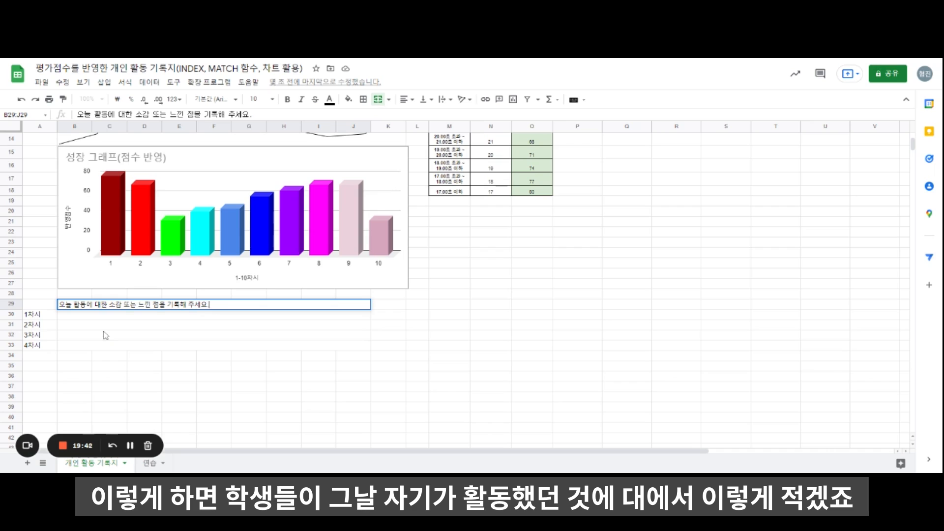
left_click(175, 324)
Enter the sample 1차시 reflection 오늘 처음으로 스태킹을 해 보았다. 신기하고 즐거웠다. 앞으로도 열심히 참여하자!! 화이팅! in B30
scroll(195, 322, "up", 2)
left_click(106, 355)
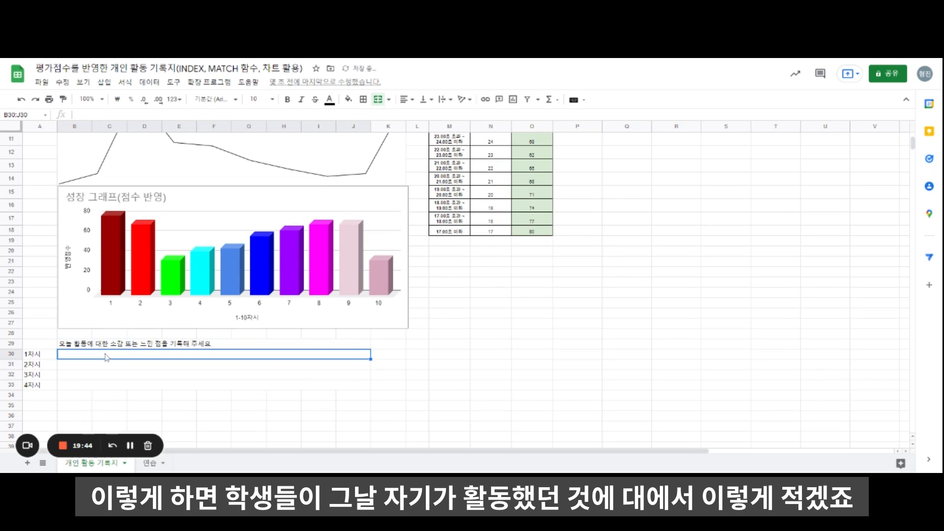
type("오늘 처음")
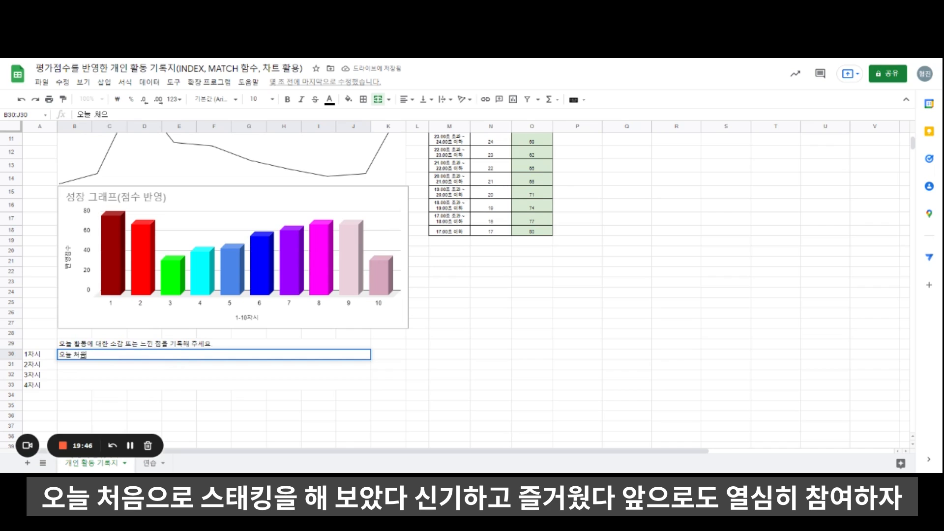
type("으로 스태킹을 해 보았ㄷ")
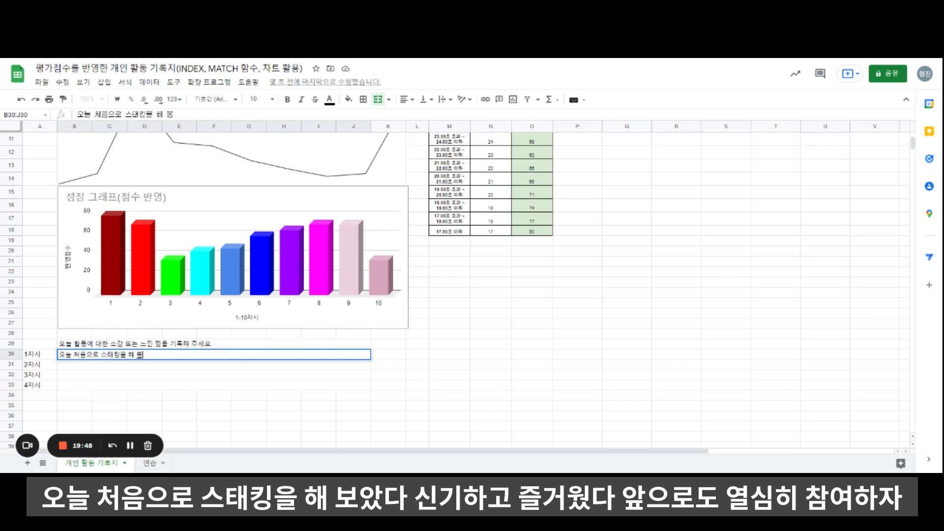
type(". 신기하고 즐")
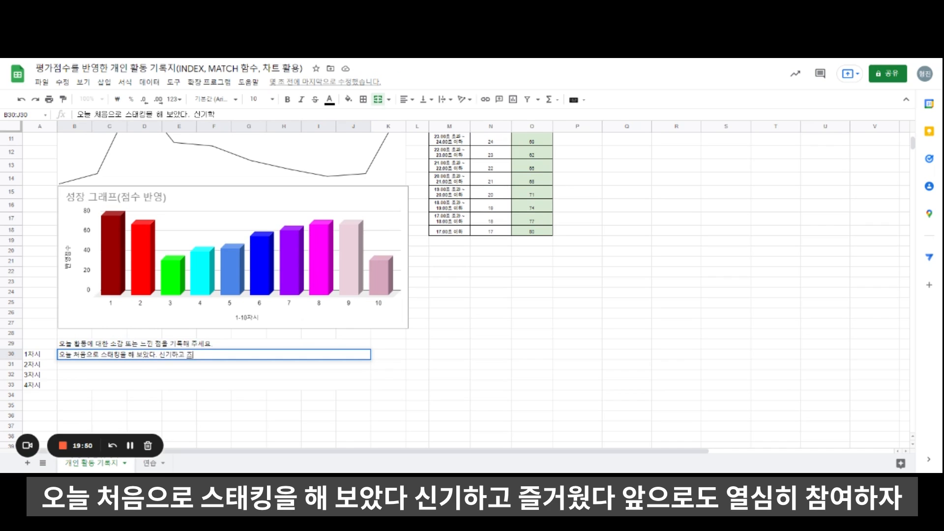
type("거웠다. 앞으로도 열심")
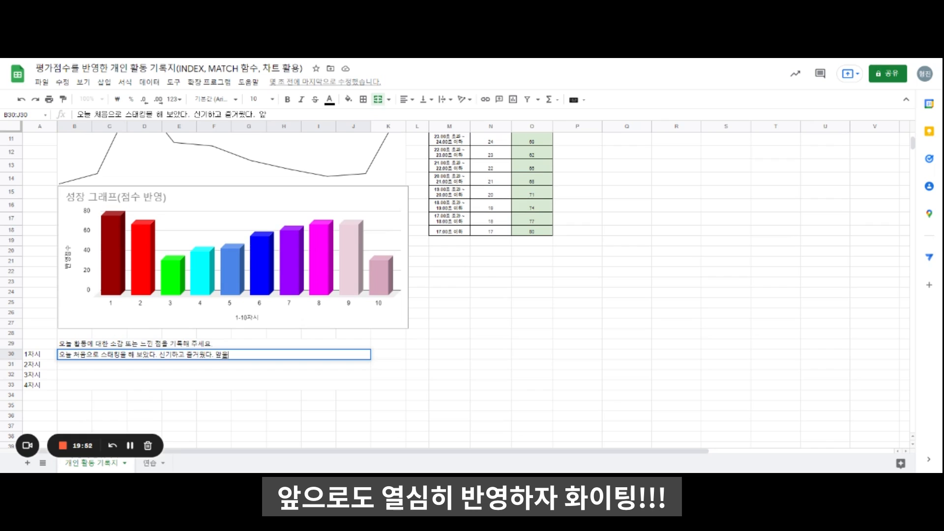
type("히 참여하자")
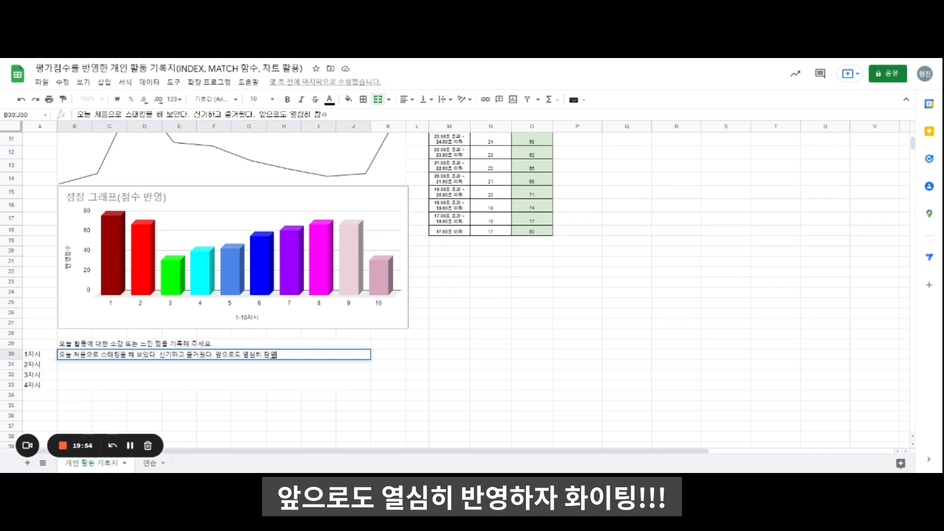
type("!! 화이팅!")
key("Return")
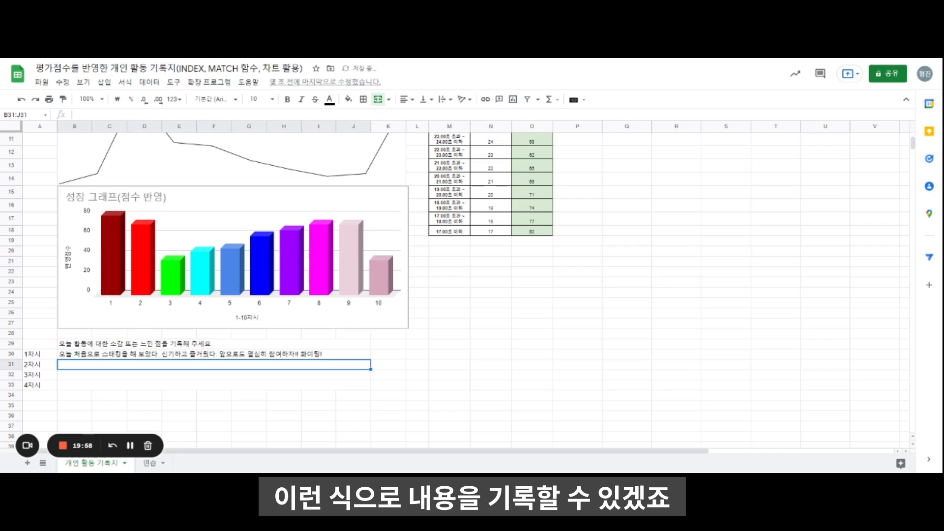
Add the comment 응원합니다. to the 1차시 reflection in B30 and close the comment's options
left_click(107, 357)
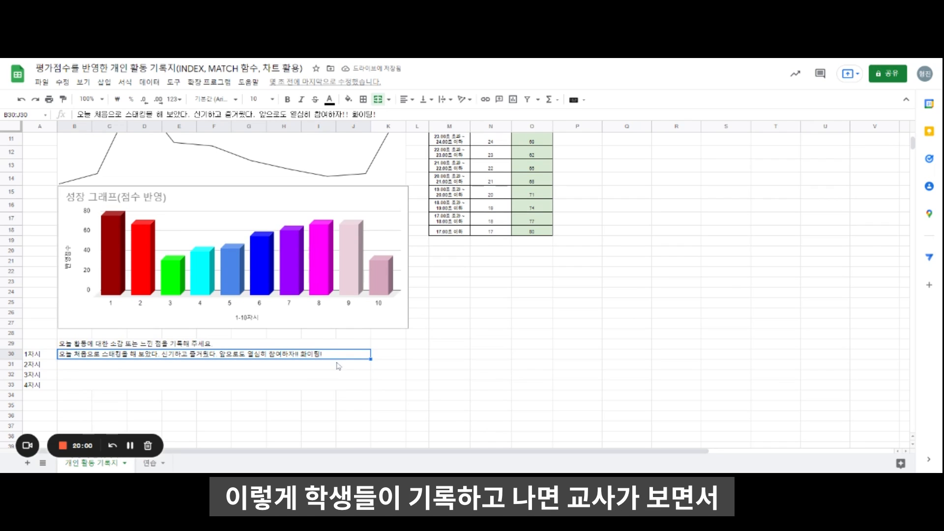
left_click(417, 355)
left_click(344, 359)
right_click(344, 359)
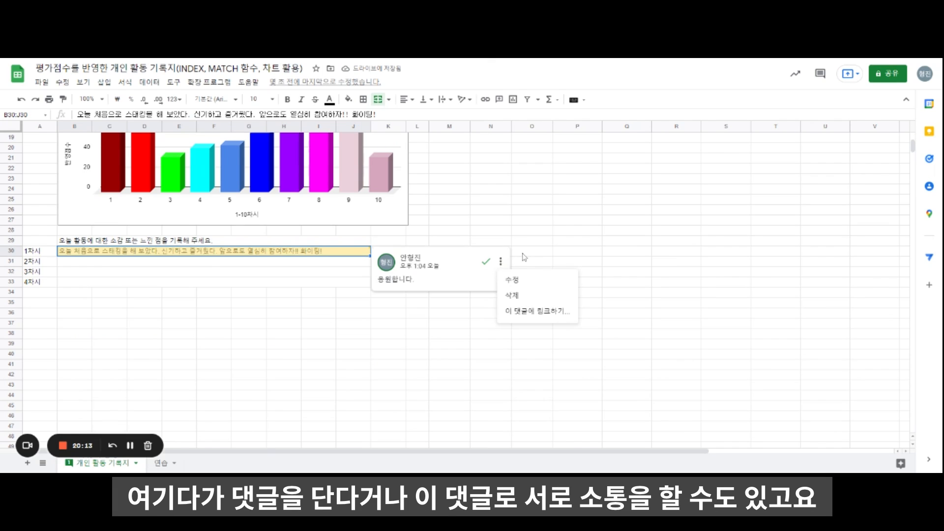
key("Escape")
scroll(404, 301, "up", 3)
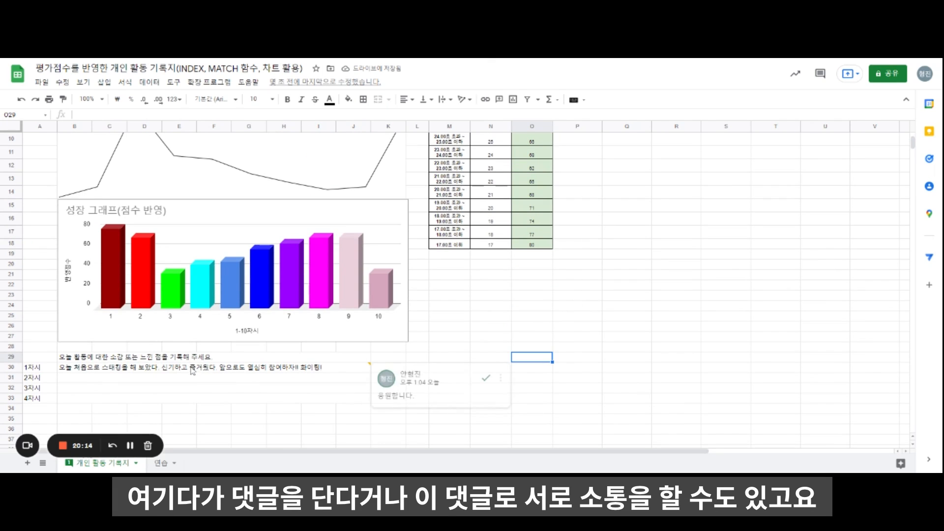
Enter 0 as the first session's 달성한 기록 in B6 to test the INDEX/MATCH score formula
scroll(300, 366, "up", 3)
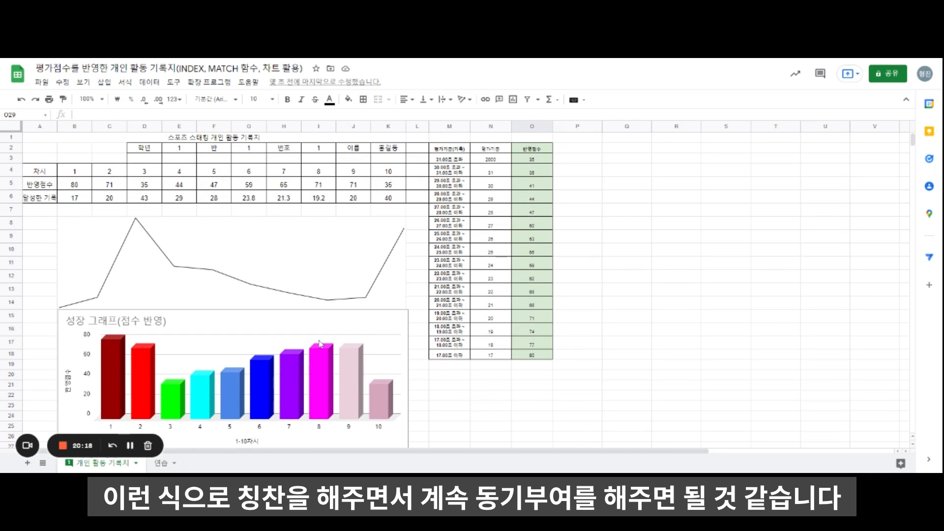
left_click(70, 188)
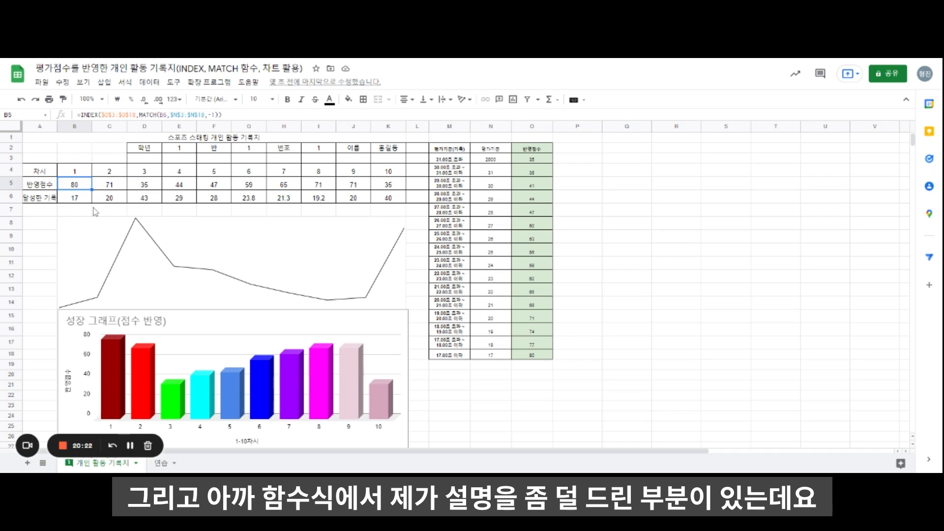
key("Down")
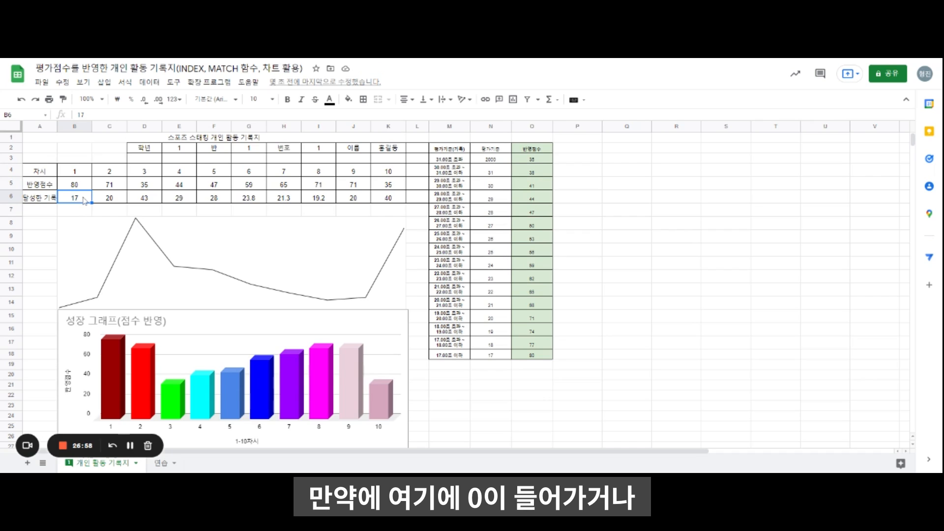
scroll(85, 201, "down", 1)
scroll(81, 201, "up", 1)
type("0")
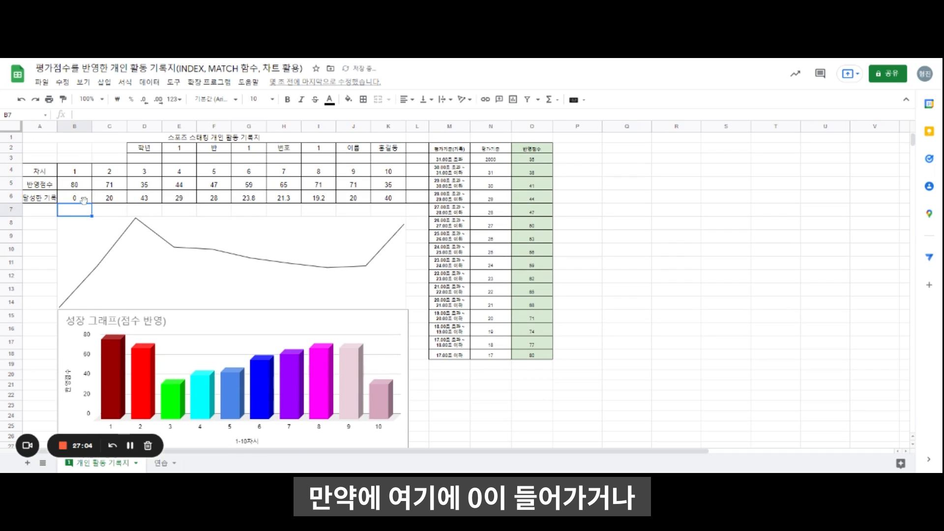
Test the score formula with text by entering RK as the first session's record in B6
left_click(81, 198)
type("RK")
key("Return")
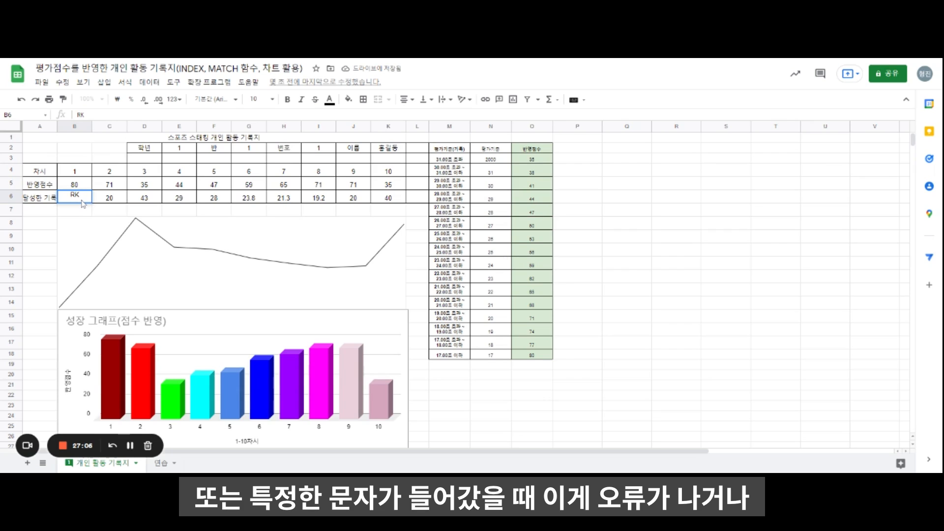
left_click(81, 202)
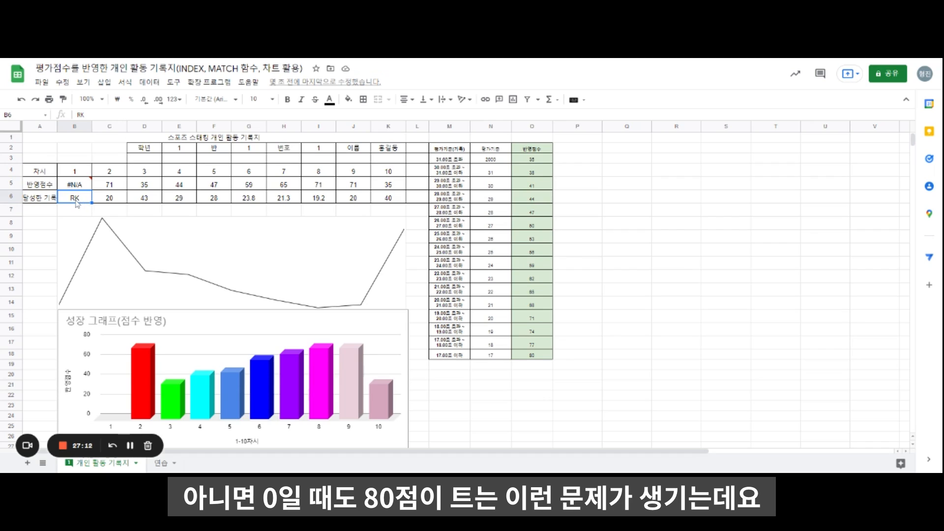
mouse_move(80, 189)
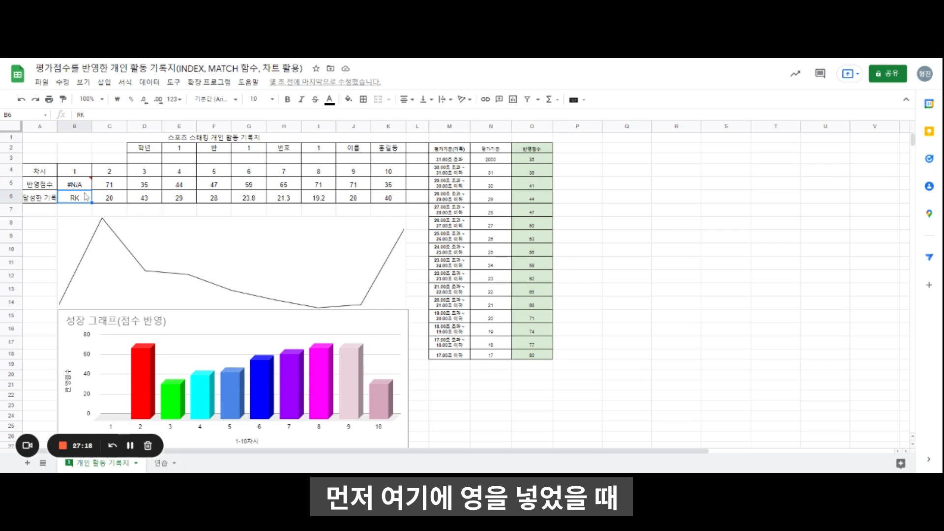
Replace the text in B6 with 0 for the first session's record
left_click(81, 190)
left_click(74, 202)
type("0")
key("Return")
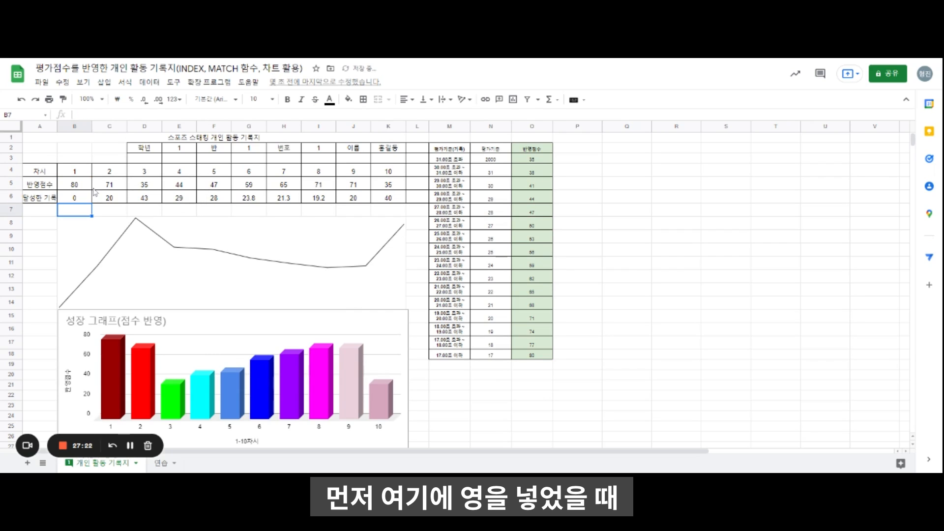
Wrap the B5 score formula in IF so it returns 0 when B6 is 0: =IF(B6=0,0,INDEX($O$3:$O$18,MATCH(B6,$N$3:$N$18,-1)))
left_click(81, 190)
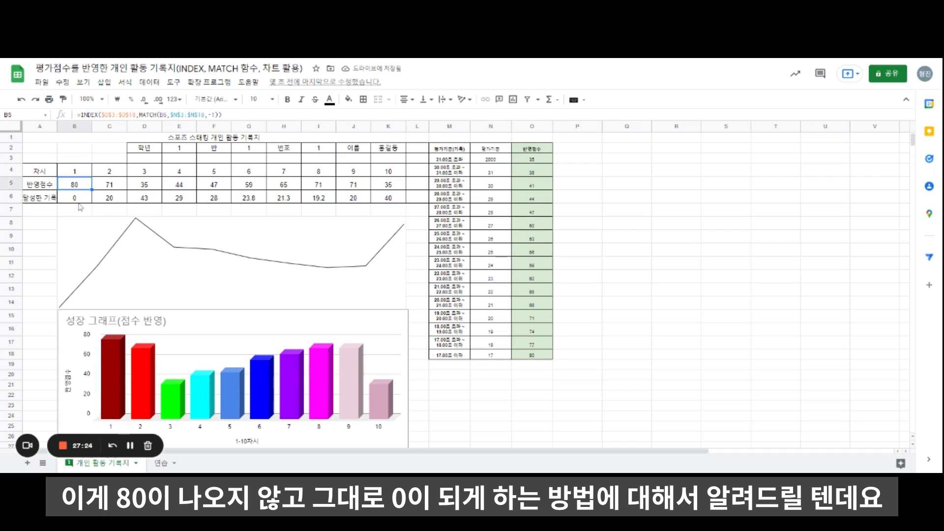
left_click(84, 202)
left_click(85, 190)
left_click(80, 115)
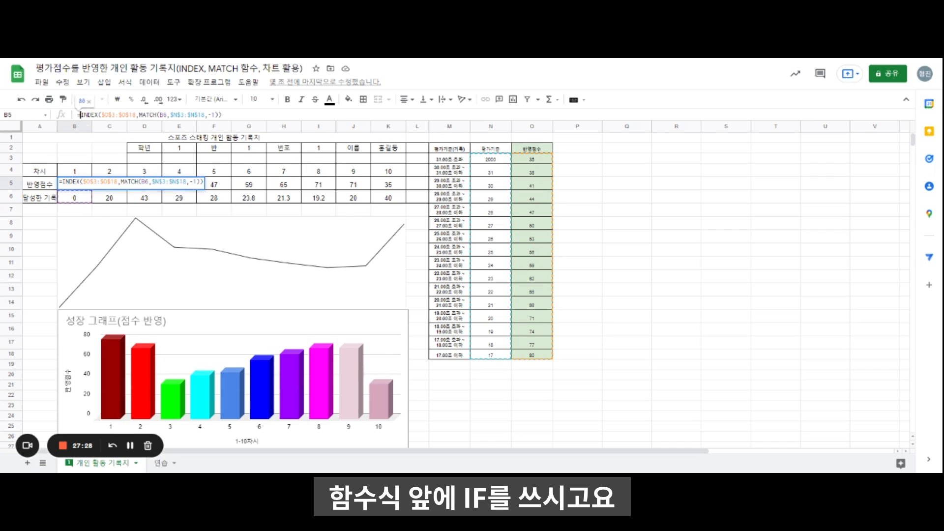
type("IF")
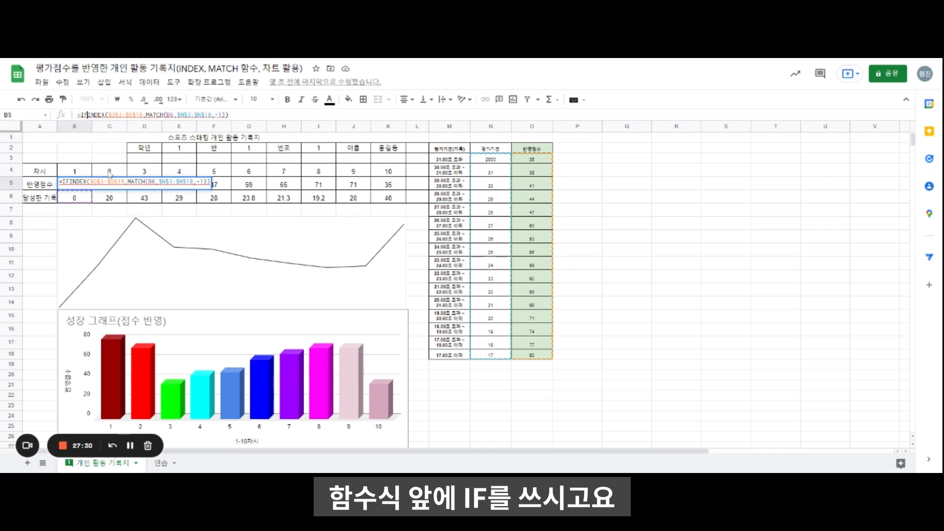
type("(")
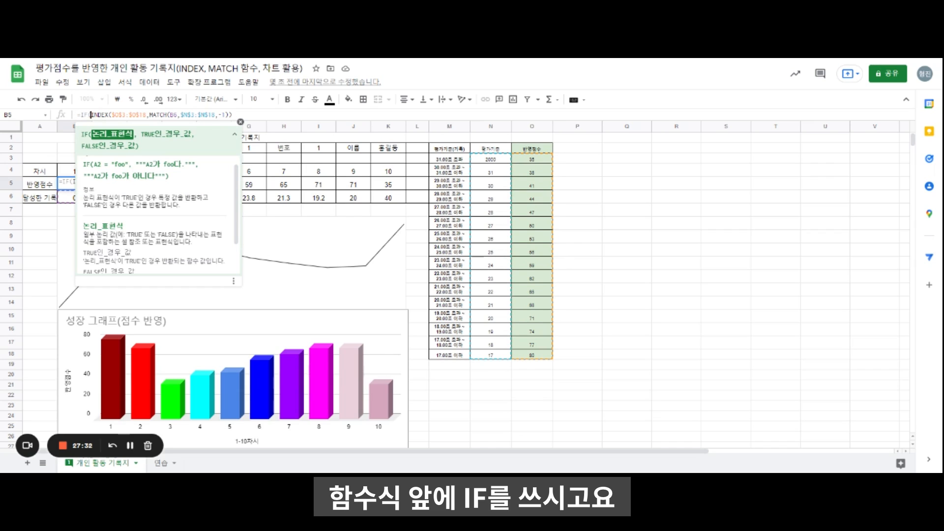
left_click(69, 202)
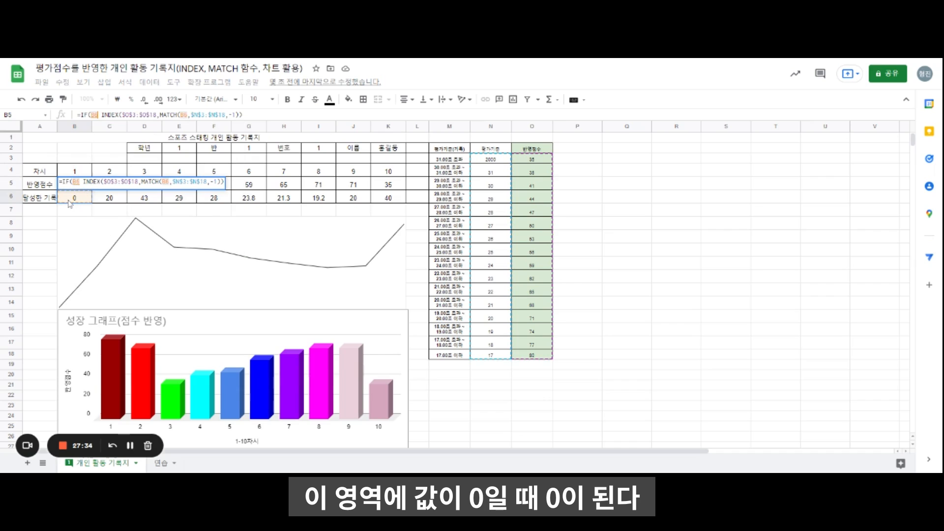
type("=0")
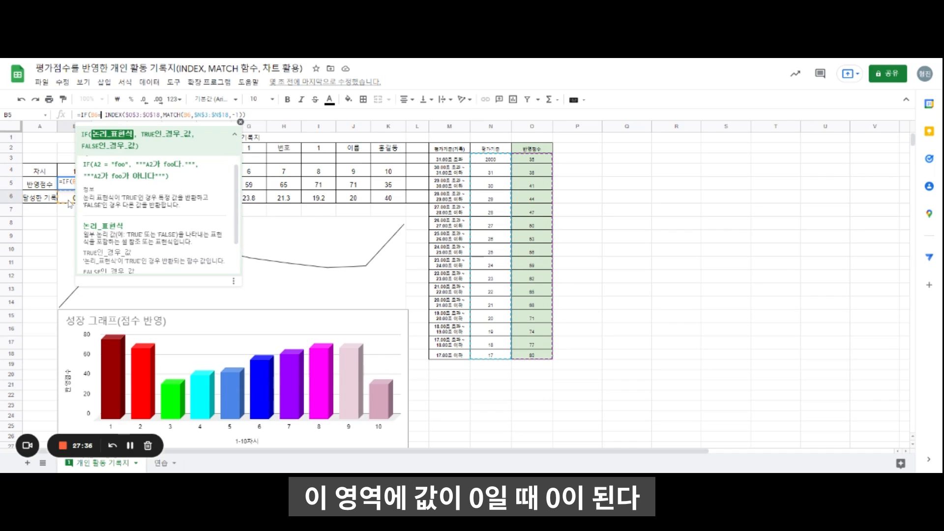
type(",")
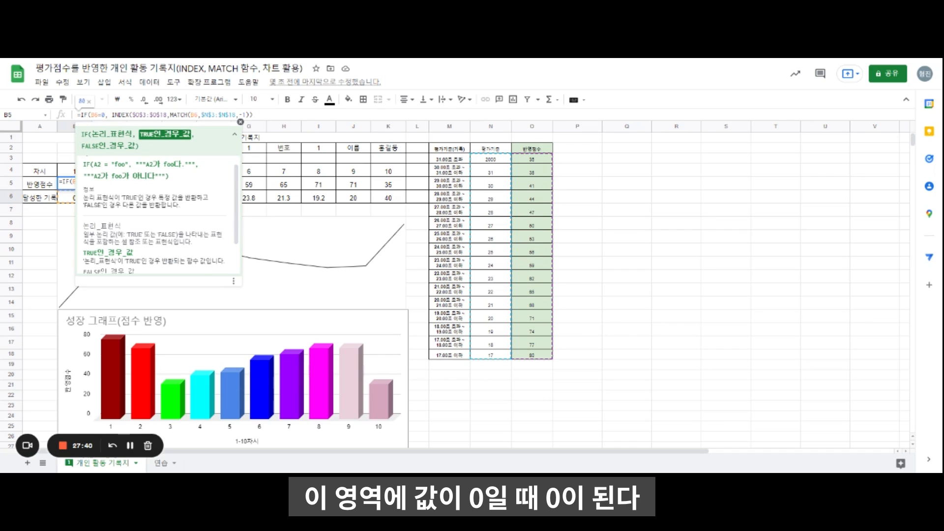
type("0")
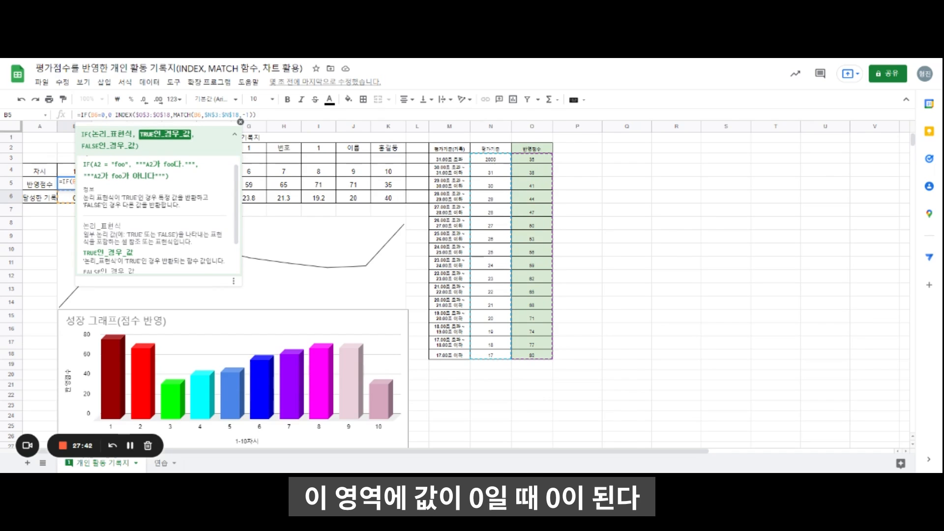
type(",")
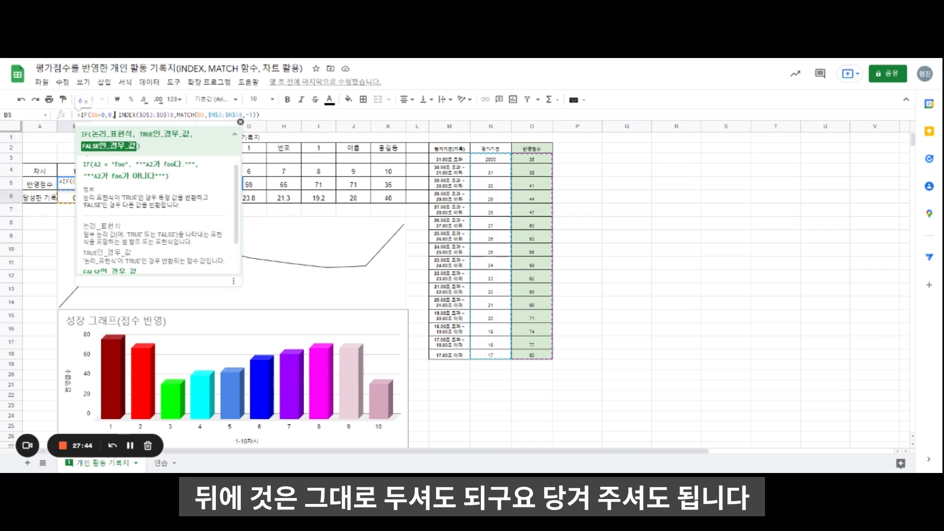
key("Delete")
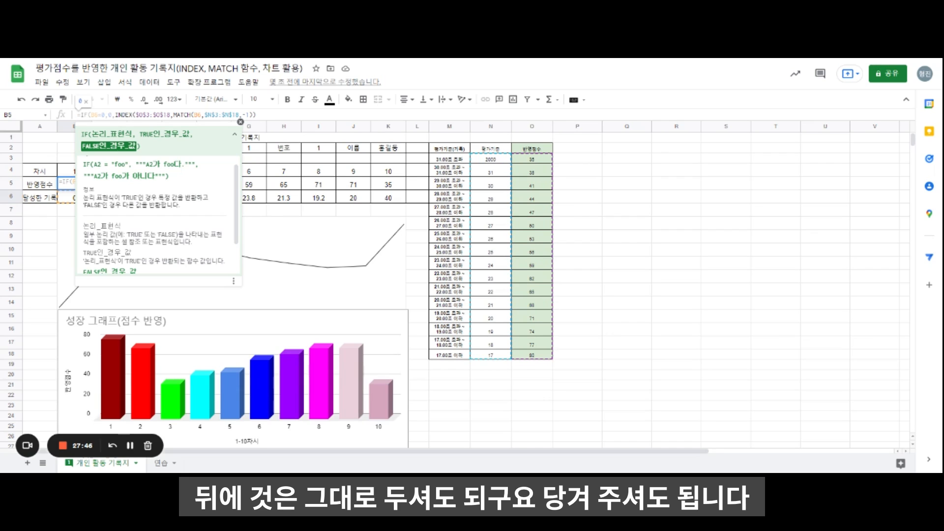
key("Return")
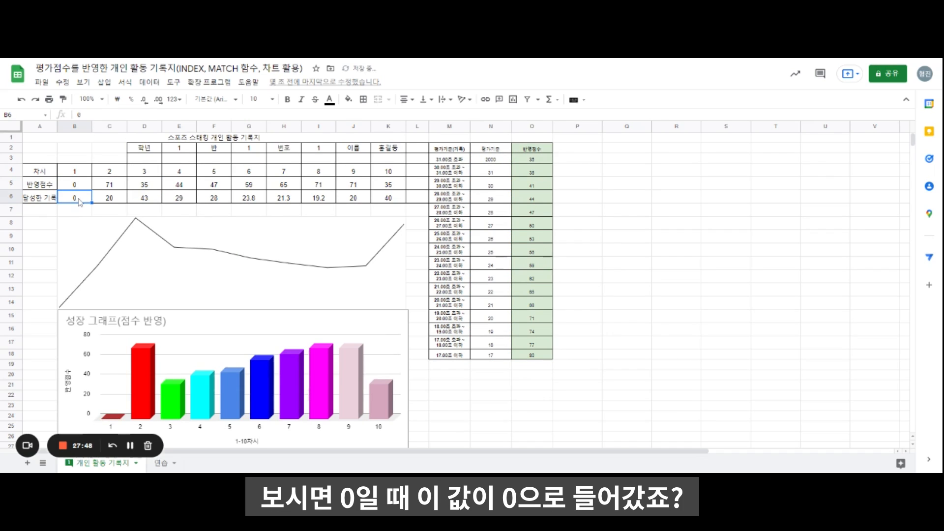
Test the IF formula in B5 by entering 1 and, after it, RK in B6
type("1")
key("Return")
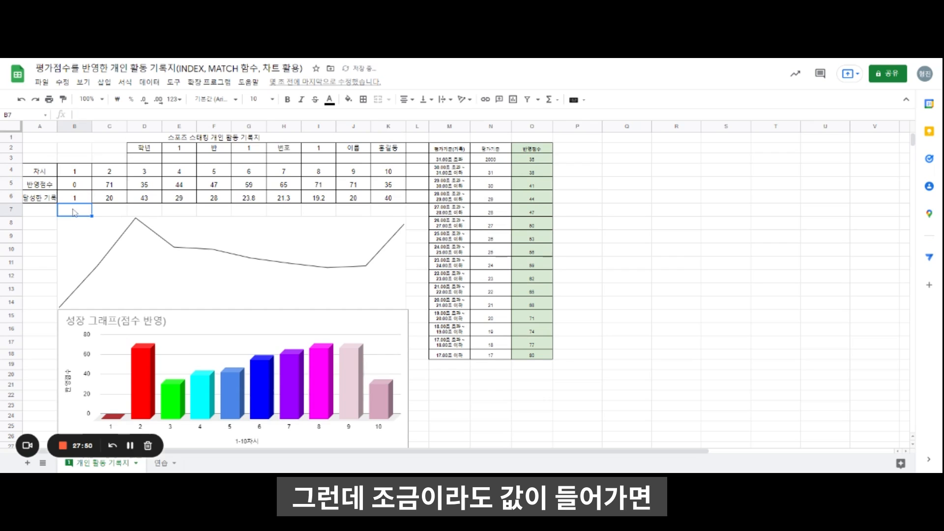
left_click(76, 201)
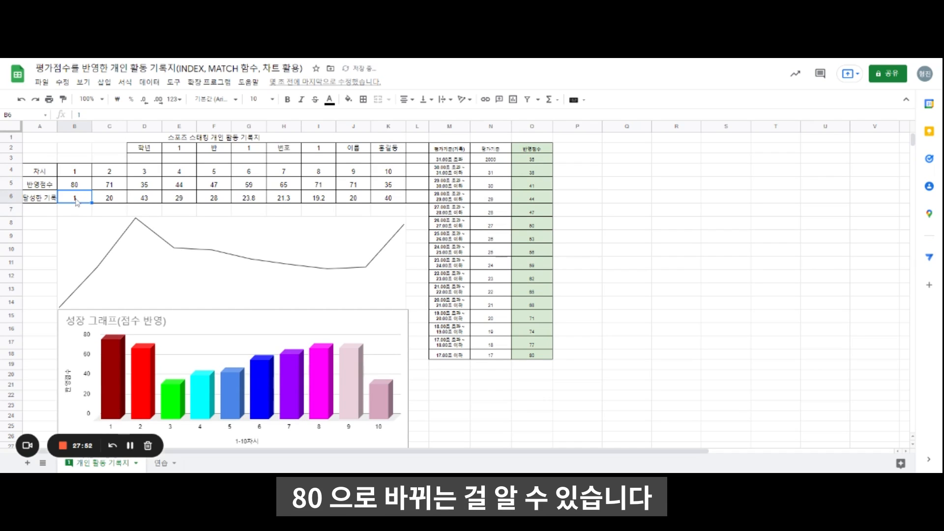
type("RK")
key("Return")
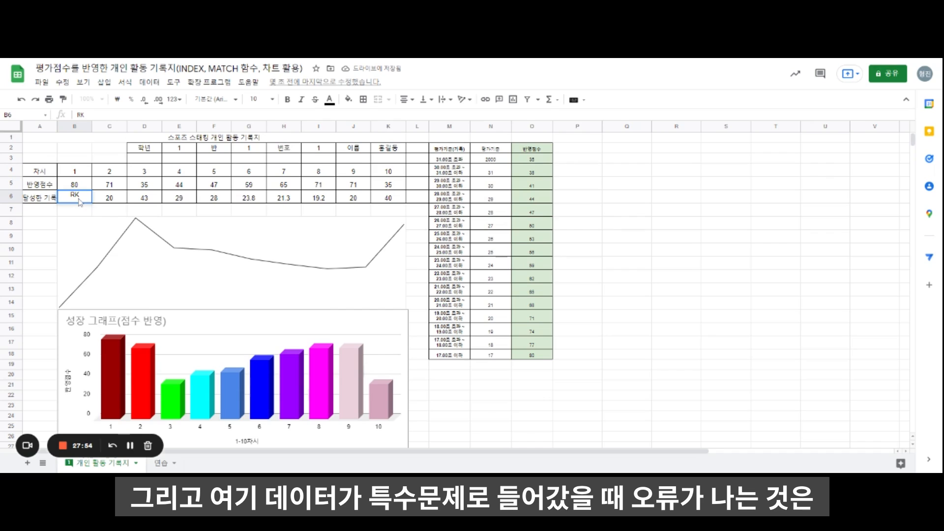
Wrap the B5 formula in IFERROR with 0 as the error value: =IFERROR(IF(B6=0,0,INDEX($O$3:$O$18,MATCH(B6,$N$3:$N$18,-1))),0)
left_click(76, 186)
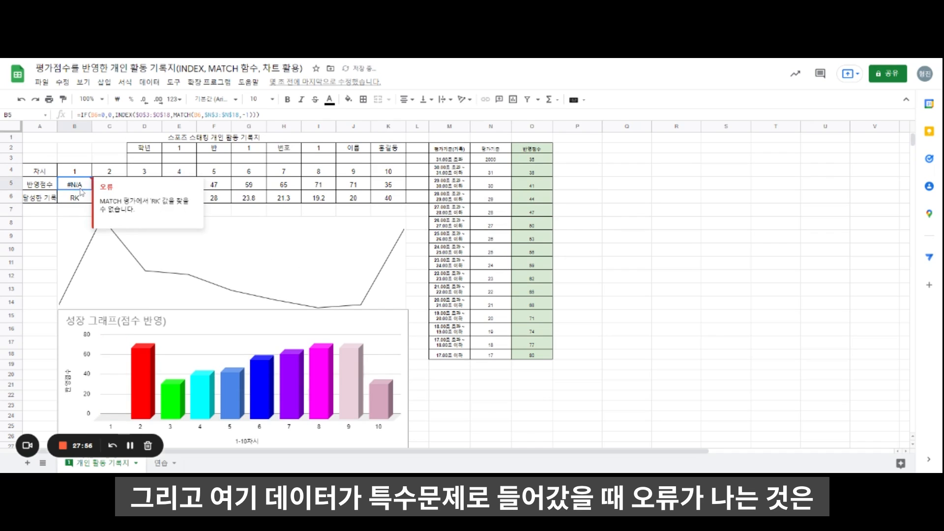
left_click(84, 115)
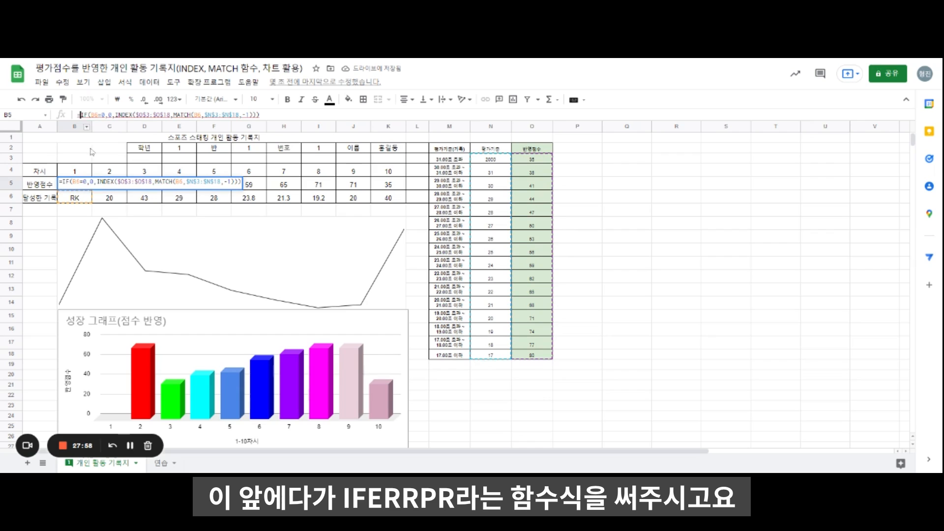
type("IFE")
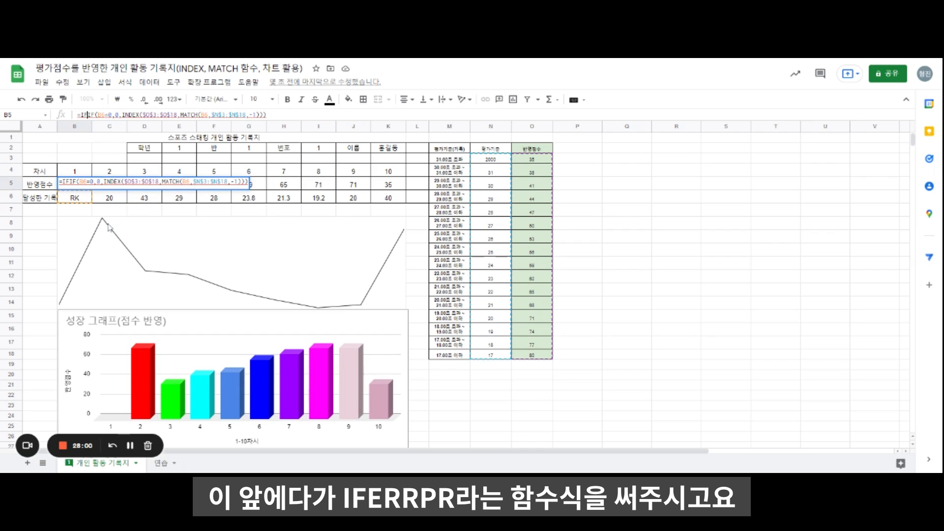
type("RROR")
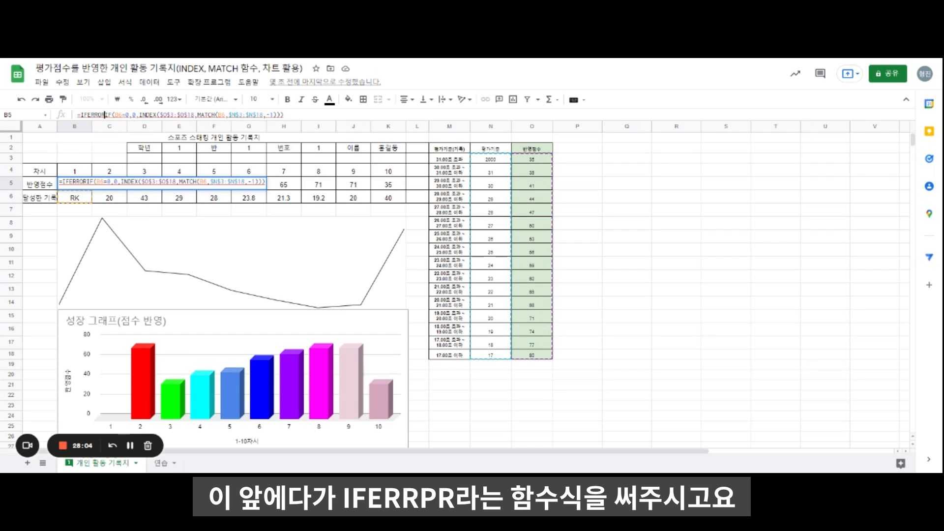
type("(IF(B6=0")
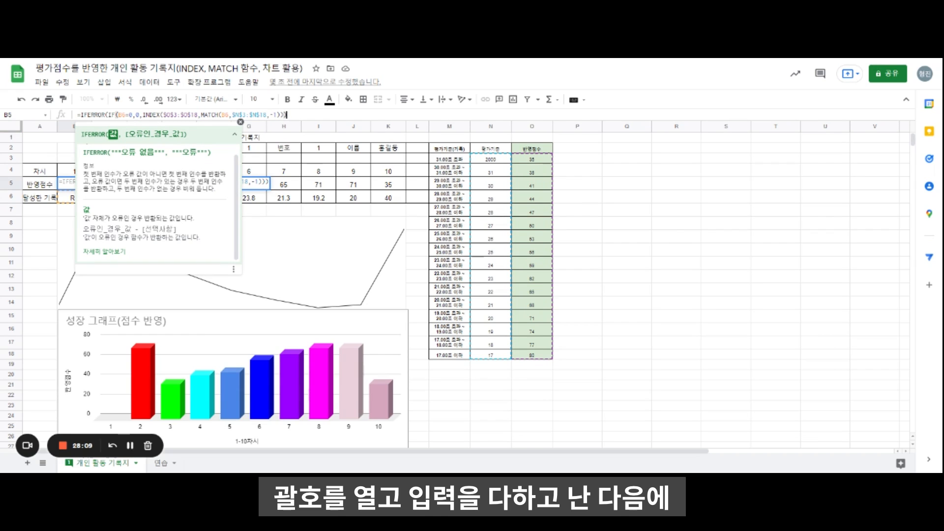
type(",")
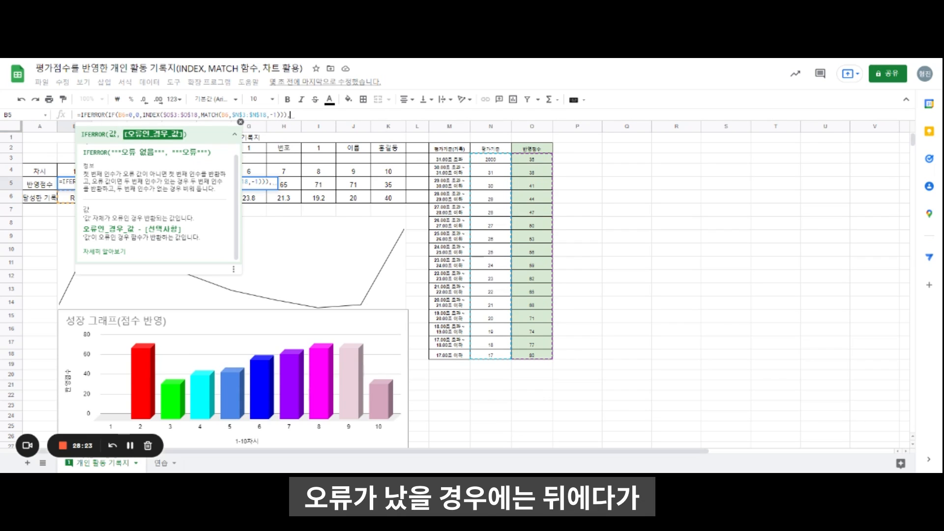
type("0")
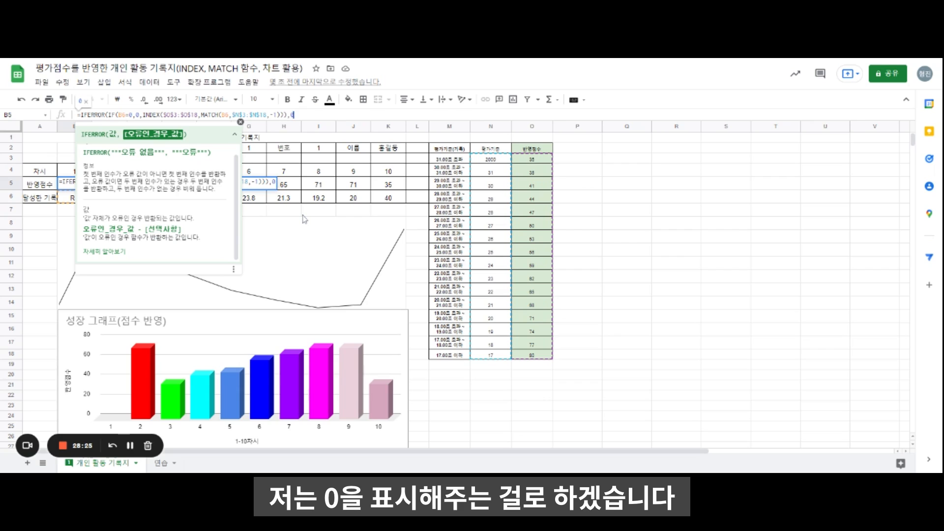
type(")")
key("Return")
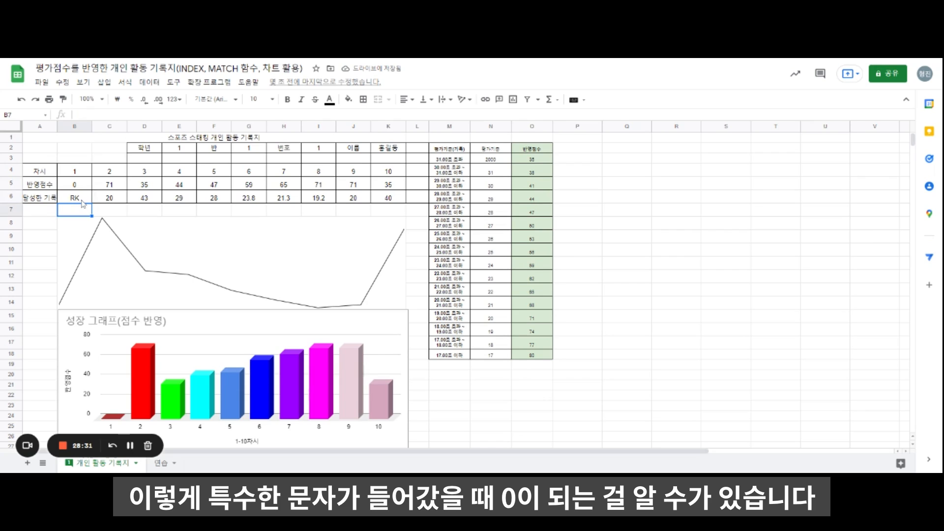
Enter RK as the second session's record in C6 and copy the IFERROR formula from B5 to C5
left_click(109, 202)
type("RK")
key("Return")
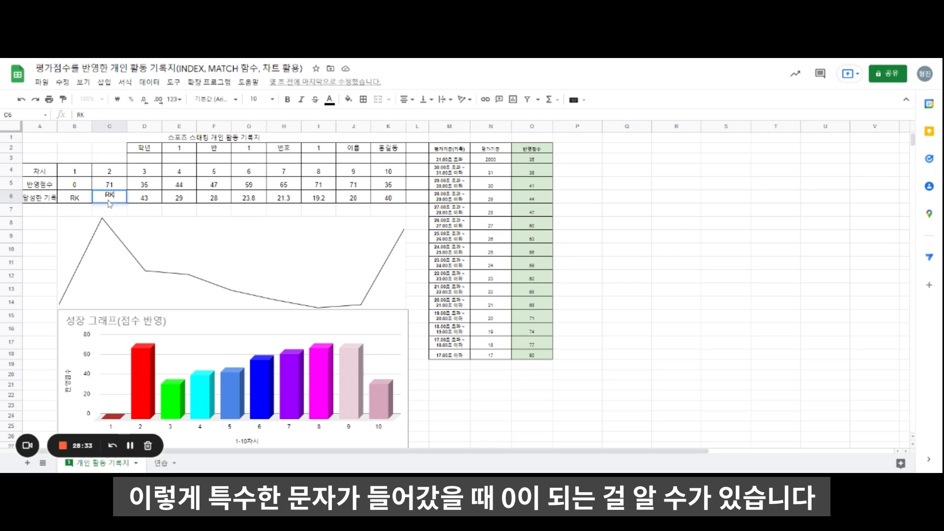
left_click(88, 187)
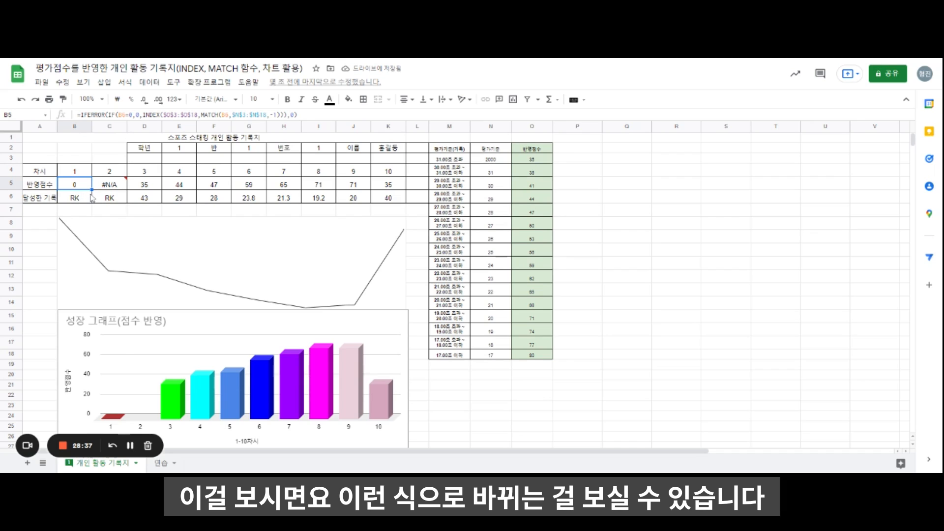
left_click_drag(92, 189, 110, 185)
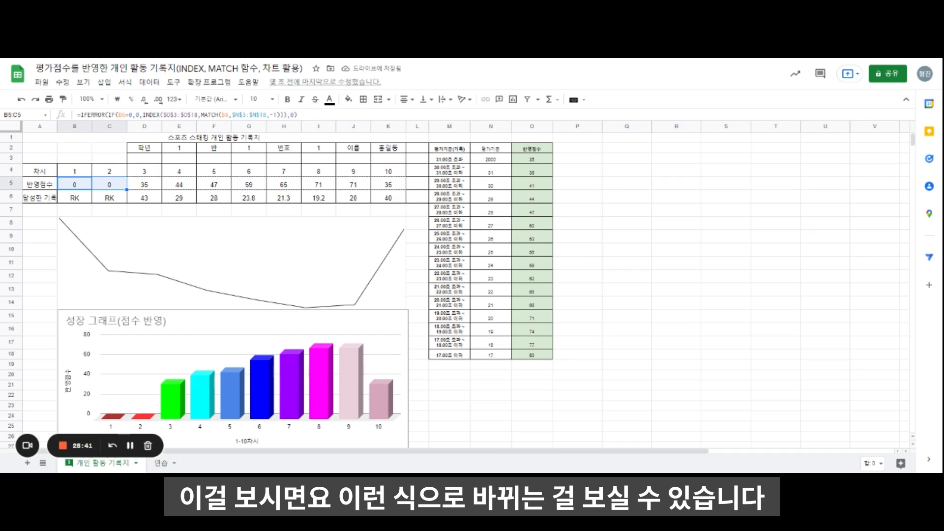
Set the first session's 달성한 기록 in B6 to 40
left_click(73, 200)
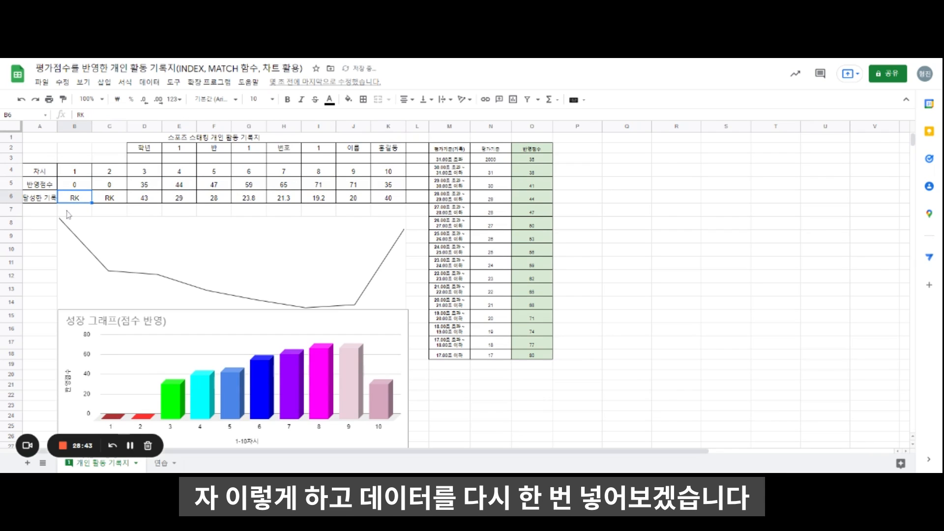
type("40")
key("Return")
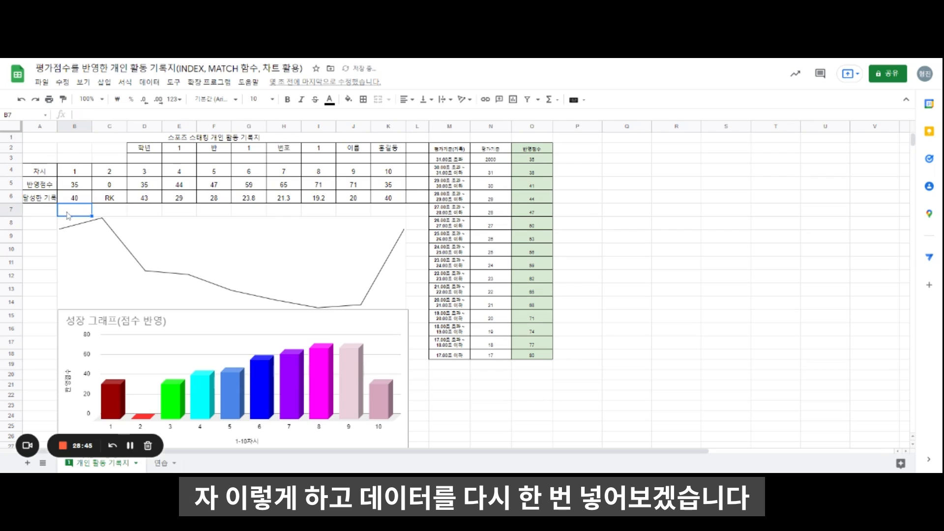
Set the 달성한 기록 values to 38 in C6, 36 in D6 and 17 in K6
key("Up")
key("Right")
type("38")
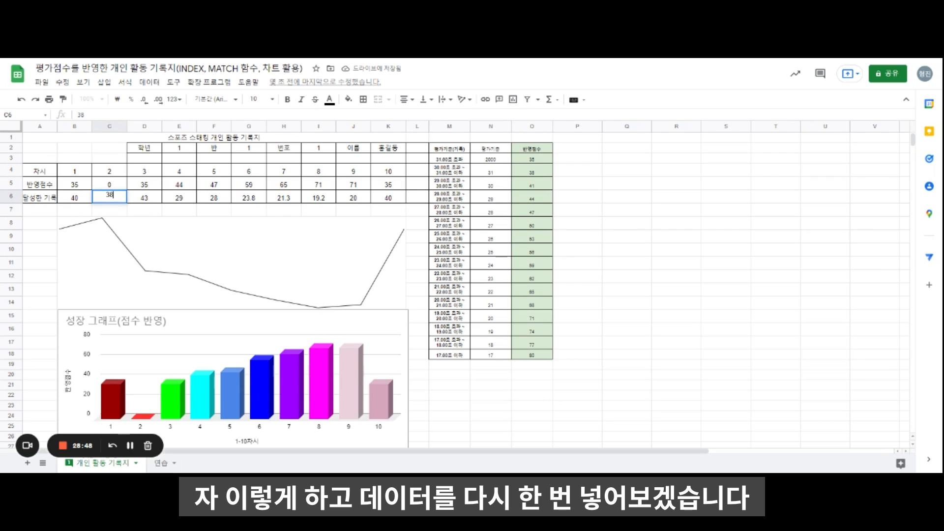
key("Tab")
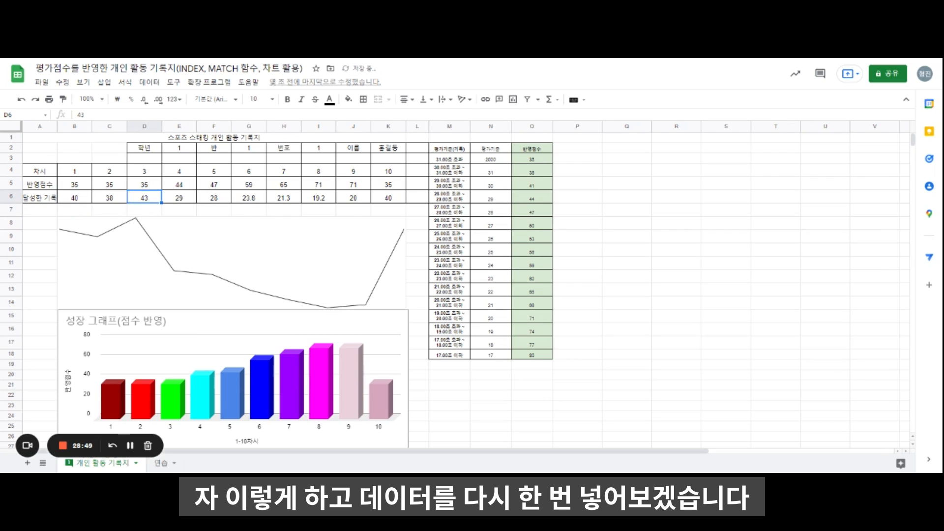
type("36")
key("Tab")
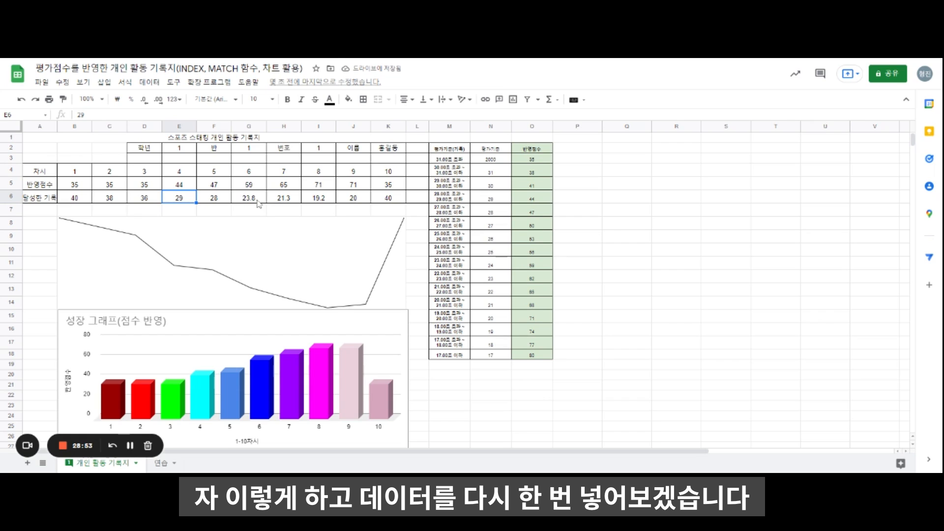
left_click(387, 198)
type("17")
key("Return")
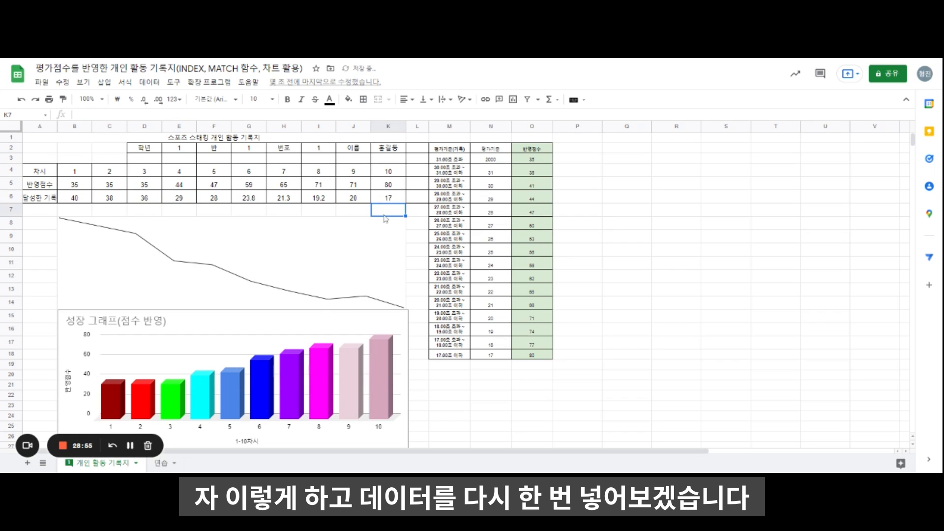
Test the IFERROR formula by entering 0 in B6 and RK in C6 as the first two sessions' records
left_click(80, 198)
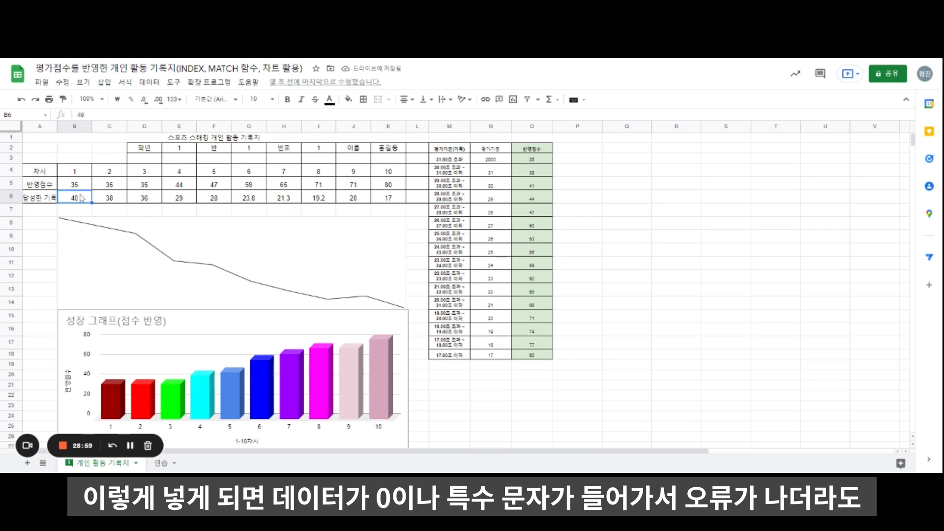
left_click(78, 186)
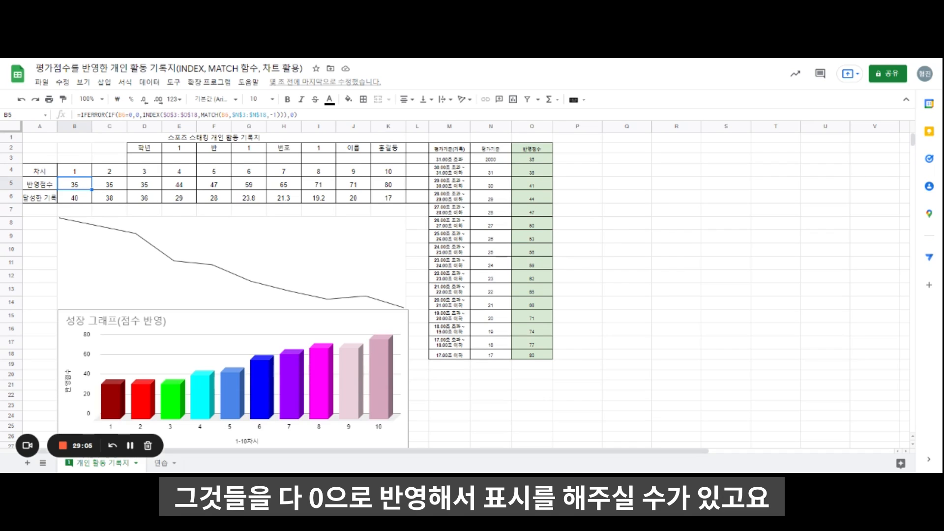
left_click(73, 201)
type("0")
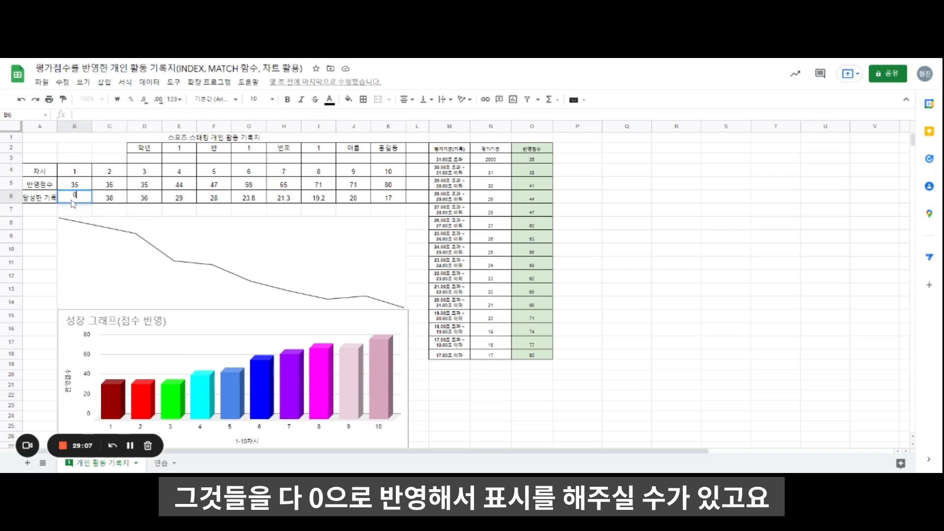
key("Return")
left_click(118, 199)
type("RK")
key("Return")
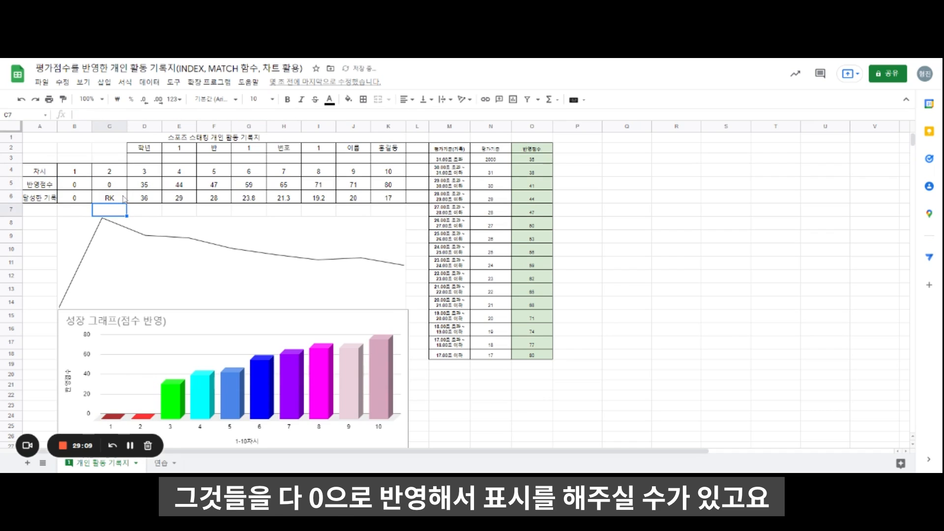
Review the third session's record, the sparkline, the 성장 그래프 chart, and the session reflections with the attached comment
left_click(150, 203)
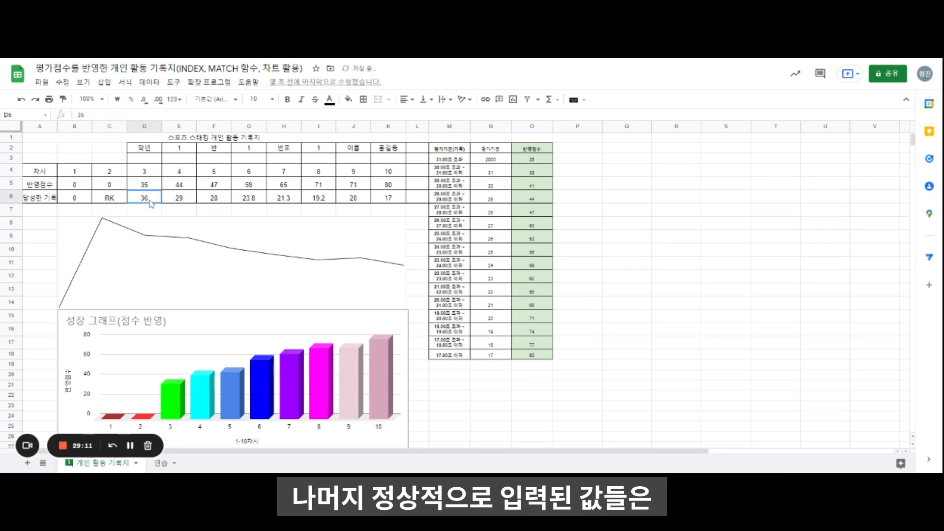
left_click(78, 241)
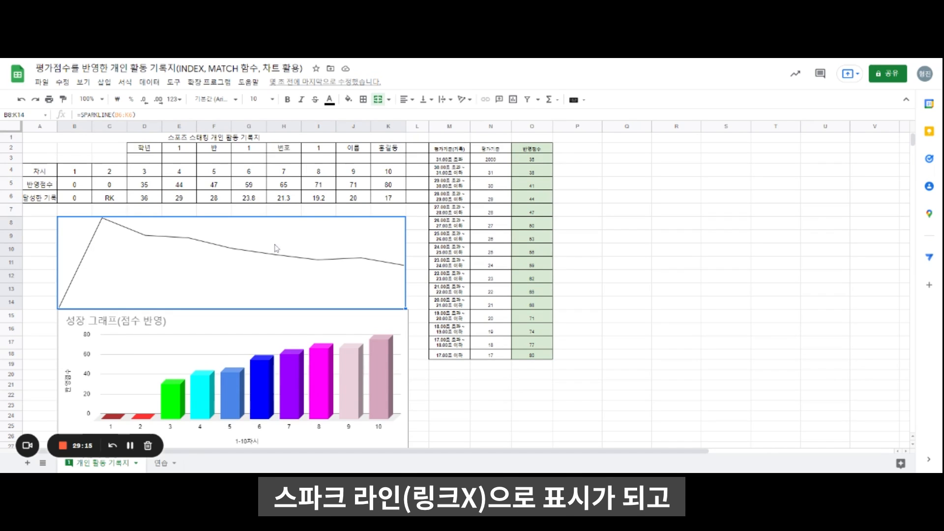
scroll(278, 280, "down", 2)
left_click(167, 303)
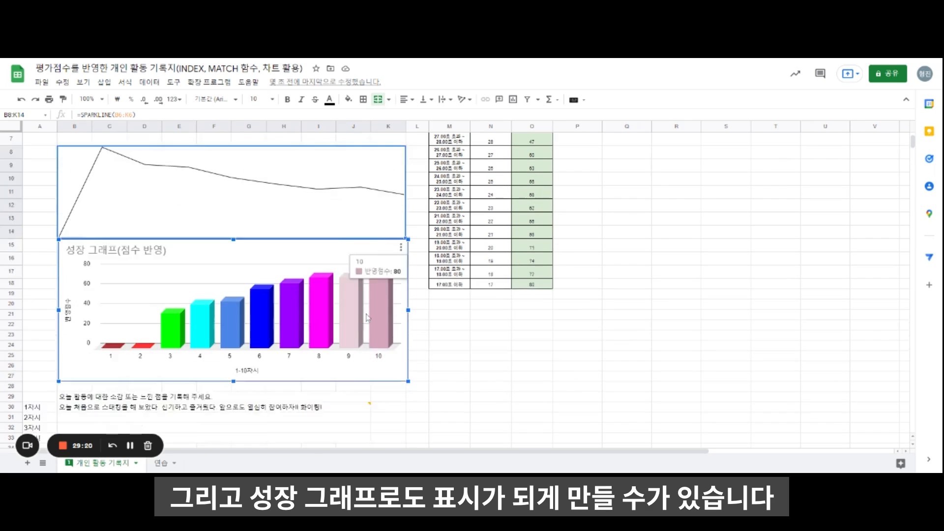
scroll(366, 317, "down", 2)
left_click(72, 318)
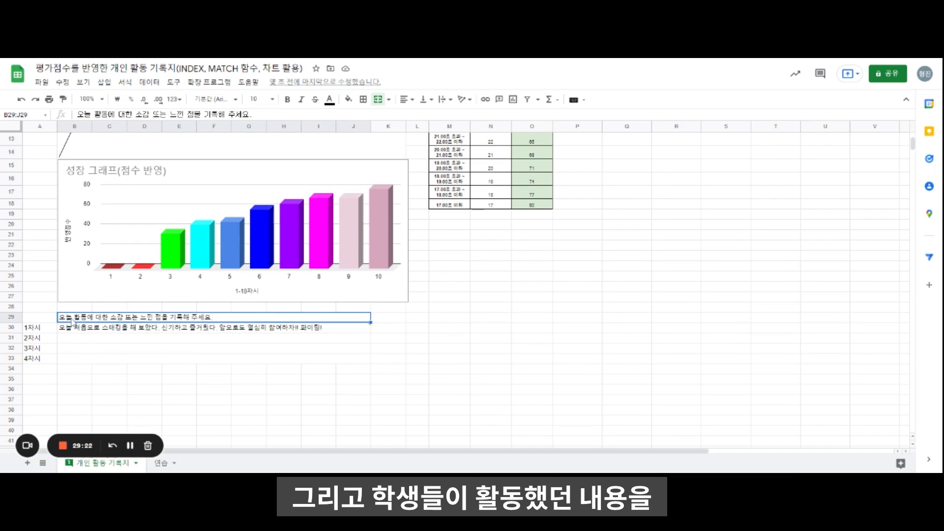
left_click(81, 329)
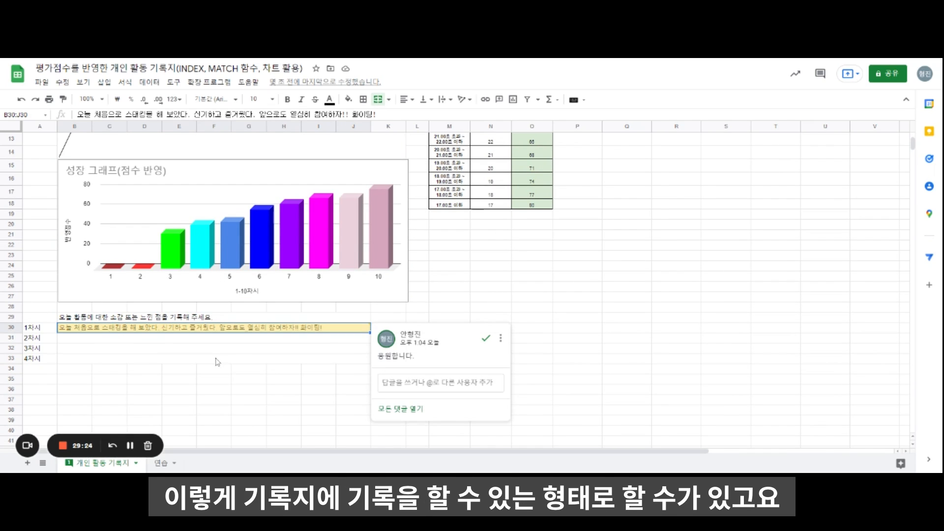
left_click(212, 339)
scroll(215, 343, "up", 3)
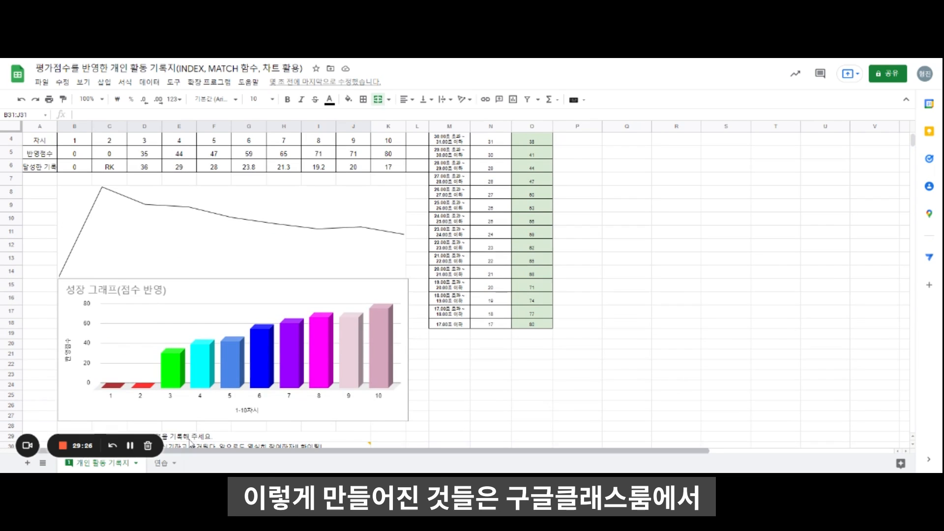